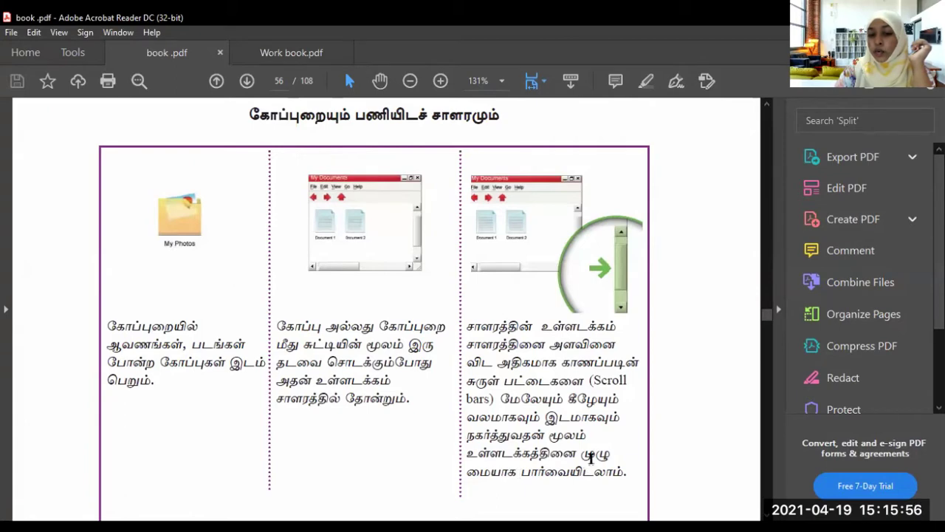
- Read on from page 56 of the book to the explanations of the title bar, menu bar and tool bar
{"action": "scroll", "coordinate": [590, 464], "scroll_direction": "down", "scroll_amount": 6}
{"action": "scroll", "coordinate": [593, 451], "scroll_direction": "down", "scroll_amount": 8}
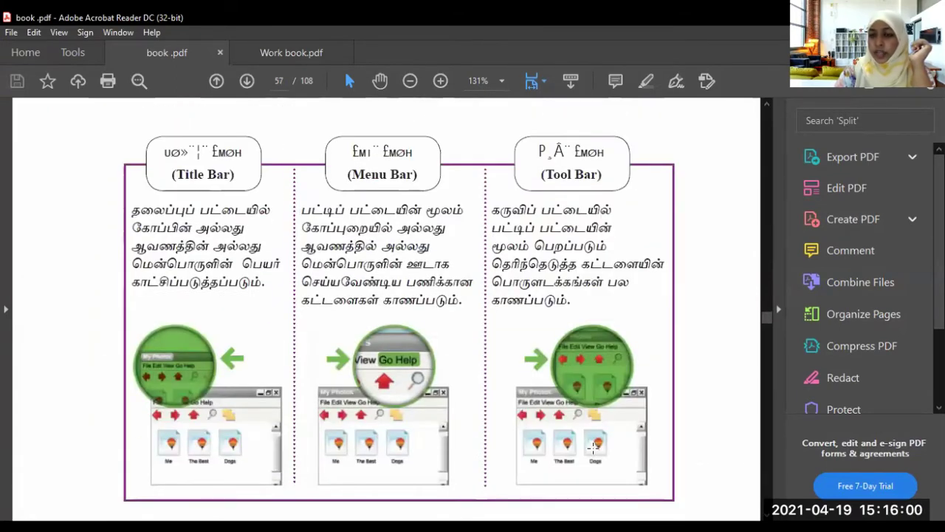
{"action": "scroll", "coordinate": [594, 447], "scroll_direction": "down", "scroll_amount": 1}
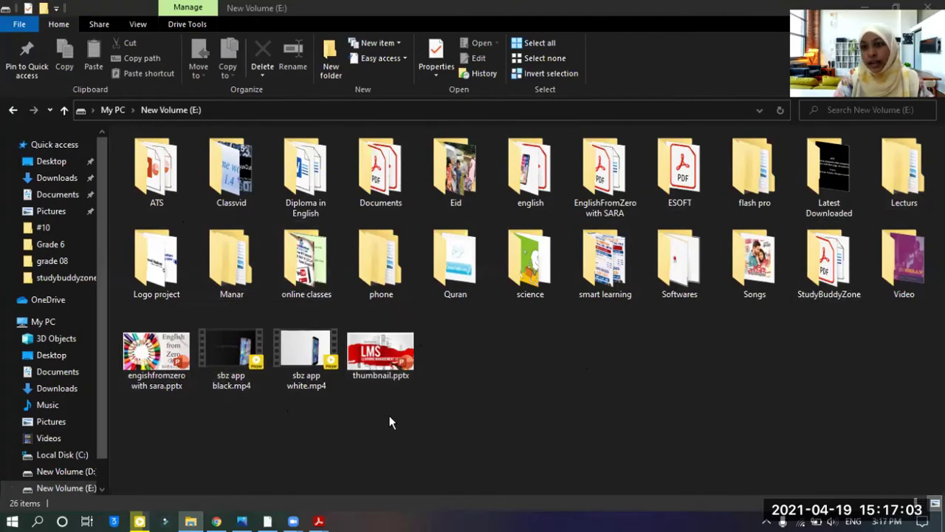
- In File Explorer, show the New Volume (E:) contents as a detailed list and open the english folder
{"action": "key", "text": "XF86MonBrightnessUp"}
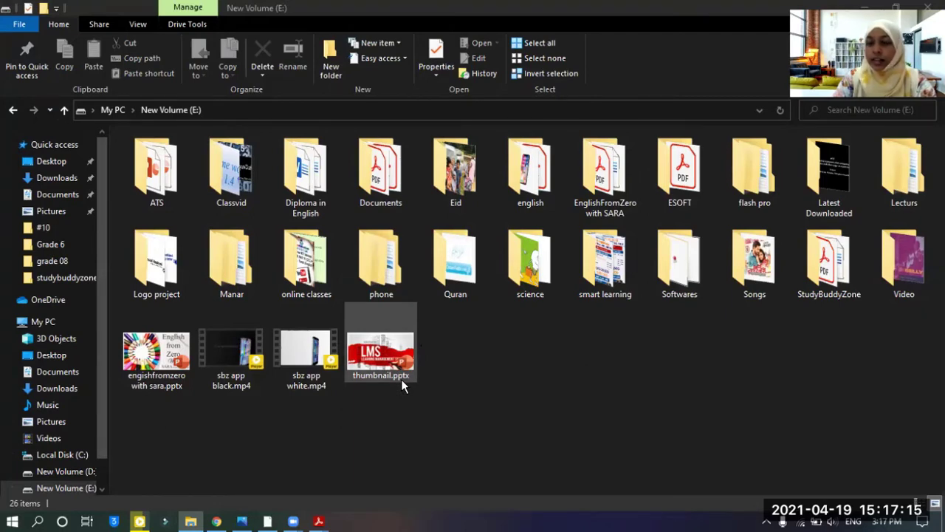
{"action": "left_click", "coordinate": [923, 503]}
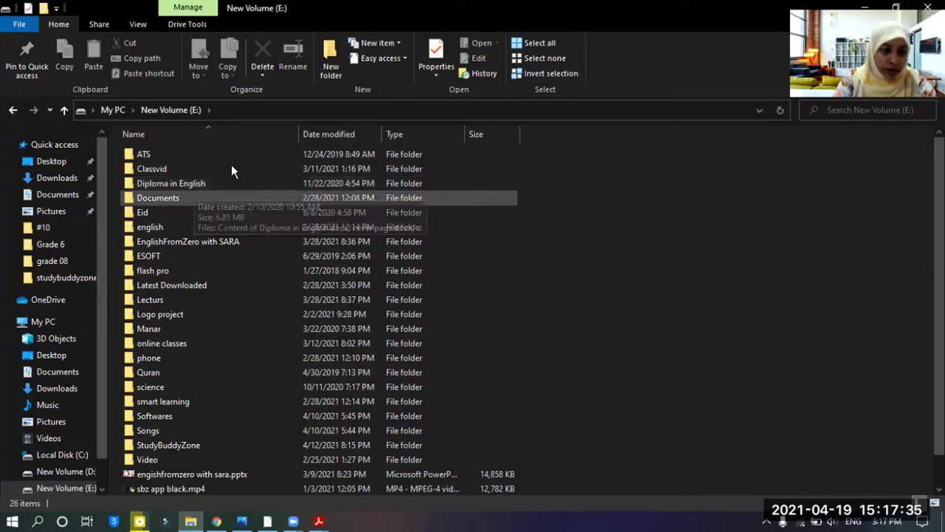
{"action": "key", "text": "Down"}
{"action": "key", "text": "Down"}
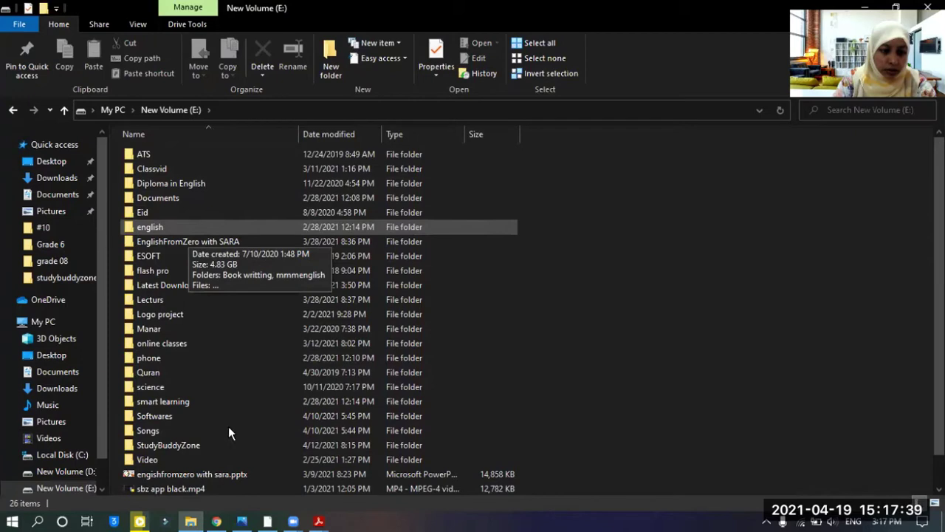
{"action": "key", "text": "Return"}
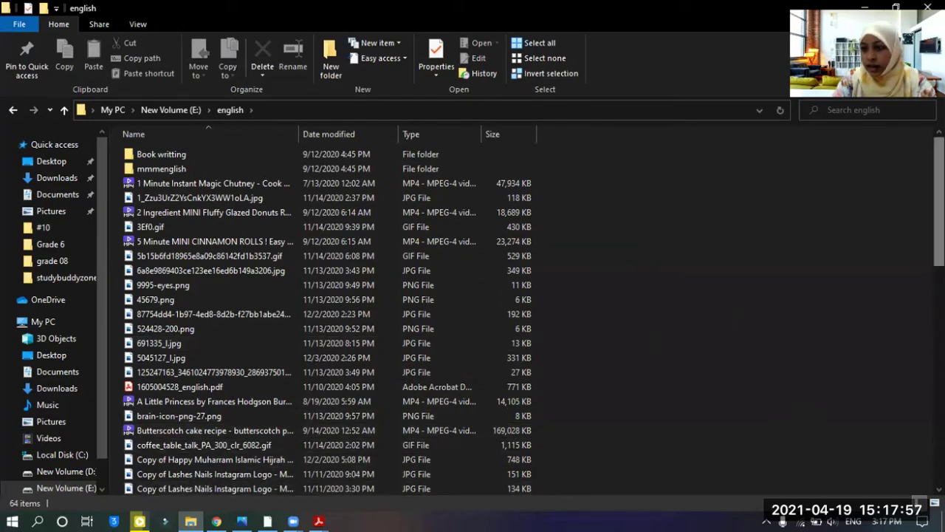
- Look through the whole list of subfolders and files in the english folder
{"action": "scroll", "coordinate": [798, 159], "scroll_direction": "down", "scroll_amount": 5}
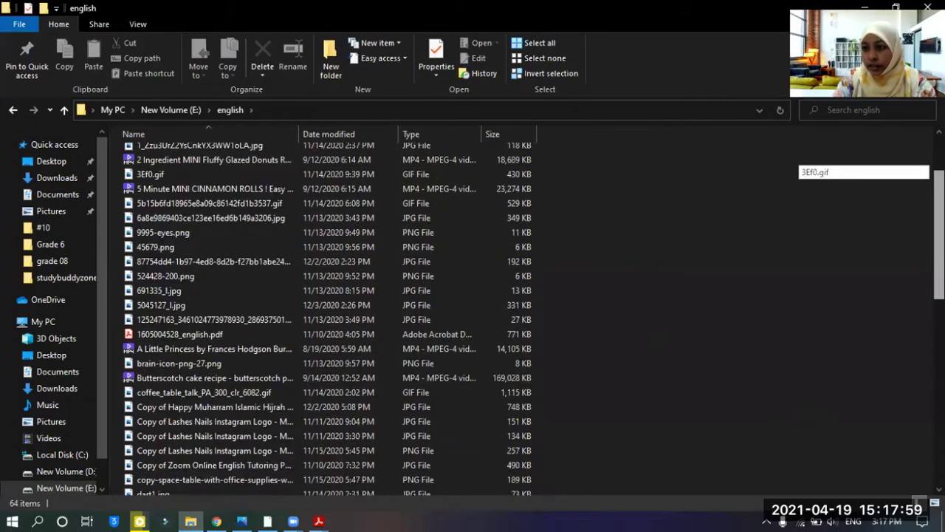
{"action": "scroll", "coordinate": [798, 159], "scroll_direction": "up", "scroll_amount": 5}
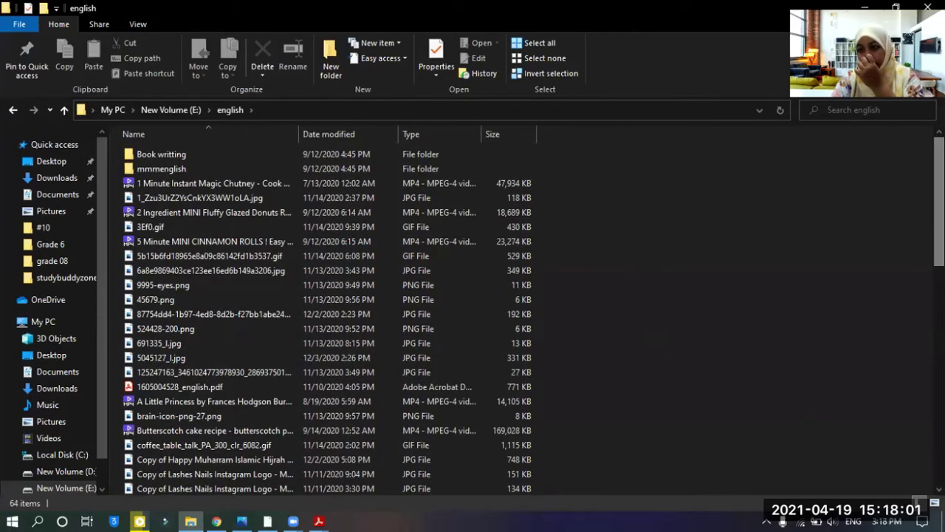
{"action": "scroll", "coordinate": [797, 158], "scroll_direction": "down", "scroll_amount": 8}
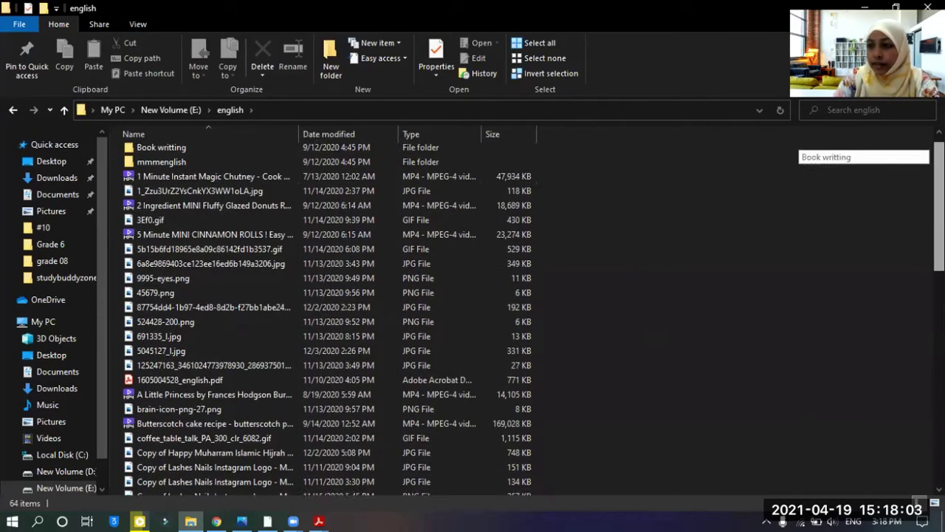
{"action": "scroll", "coordinate": [798, 159], "scroll_direction": "down", "scroll_amount": 5}
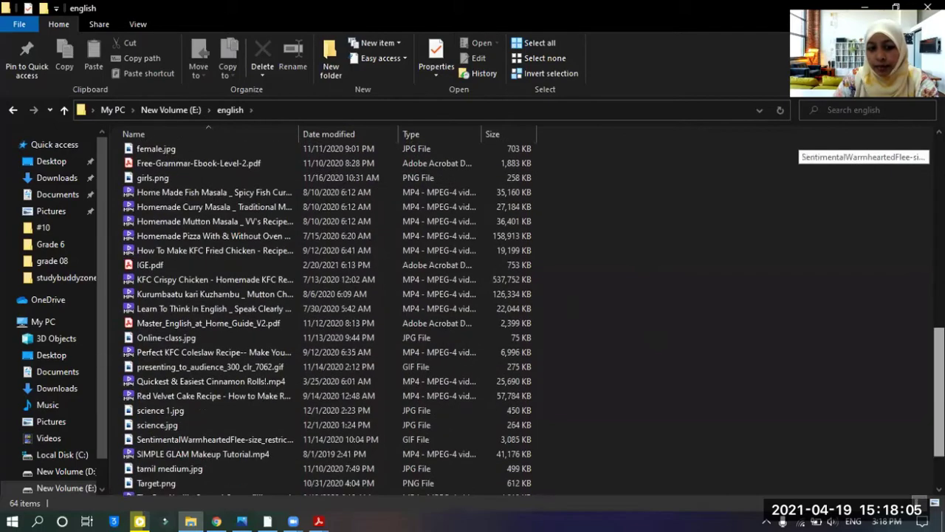
{"action": "scroll", "coordinate": [798, 159], "scroll_direction": "up", "scroll_amount": 6}
{"action": "scroll", "coordinate": [798, 159], "scroll_direction": "up", "scroll_amount": 5}
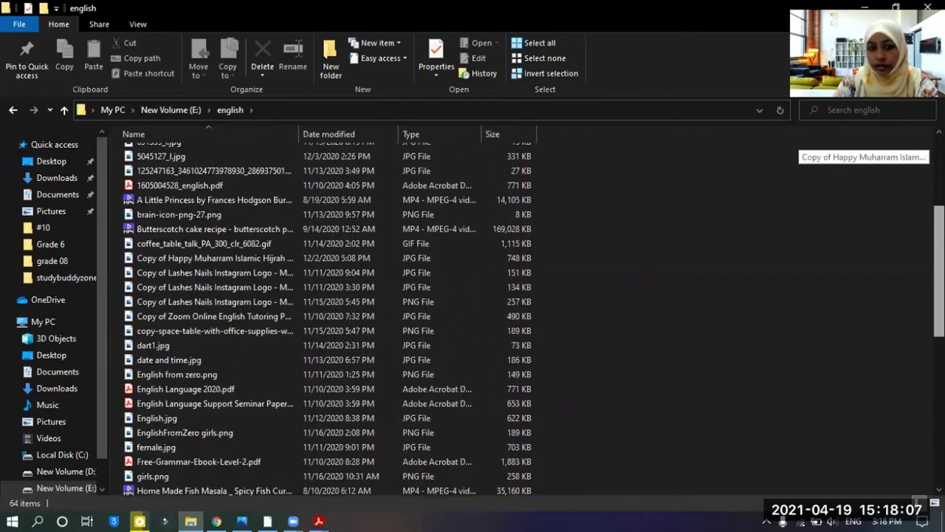
{"action": "scroll", "coordinate": [798, 159], "scroll_direction": "down", "scroll_amount": 7}
{"action": "scroll", "coordinate": [798, 158], "scroll_direction": "down", "scroll_amount": 4}
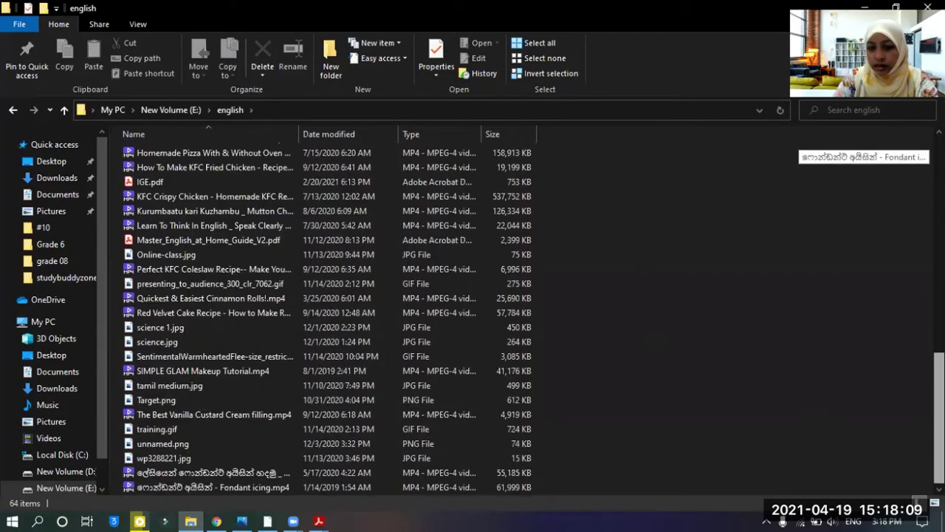
{"action": "scroll", "coordinate": [798, 159], "scroll_direction": "up", "scroll_amount": 13}
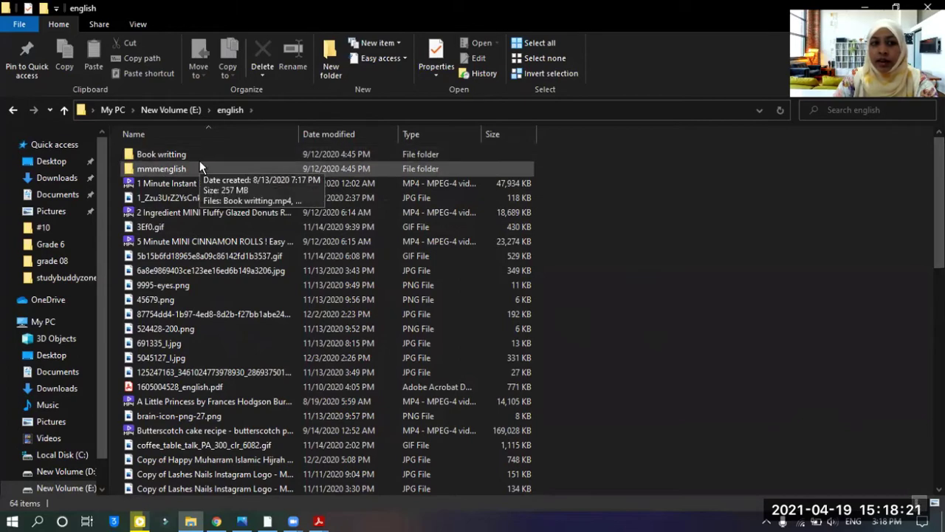
- Open the mmmenglish subfolder and look through the video files it contains
{"action": "double_click", "coordinate": [200, 166]}
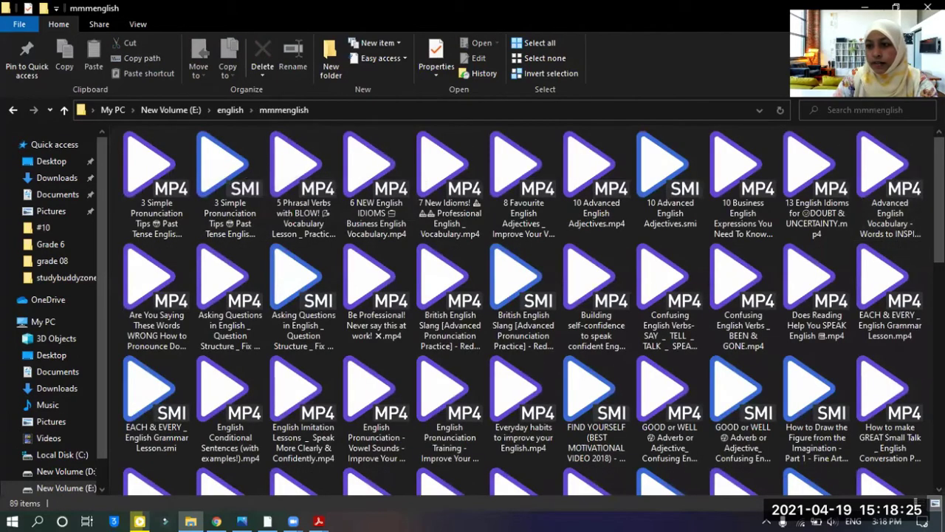
{"action": "scroll", "coordinate": [796, 194], "scroll_direction": "down", "scroll_amount": 5}
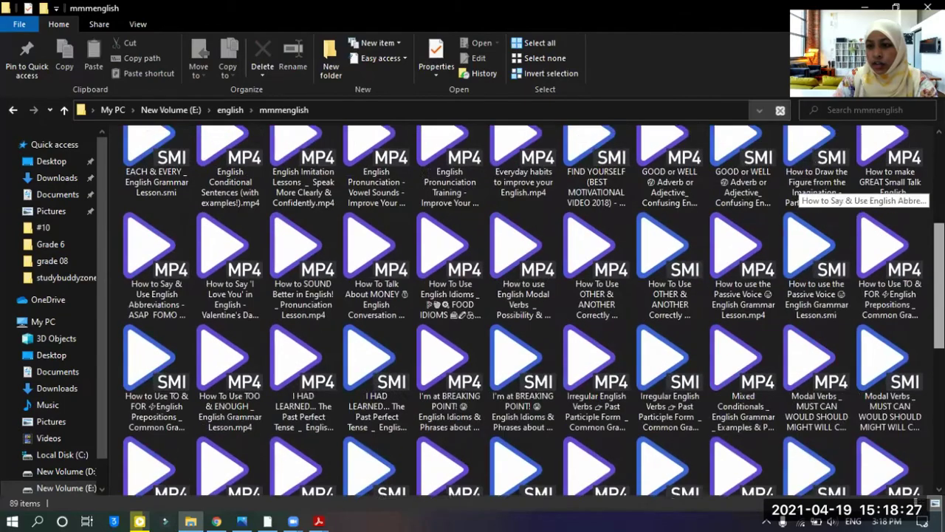
{"action": "scroll", "coordinate": [796, 193], "scroll_direction": "down", "scroll_amount": 6}
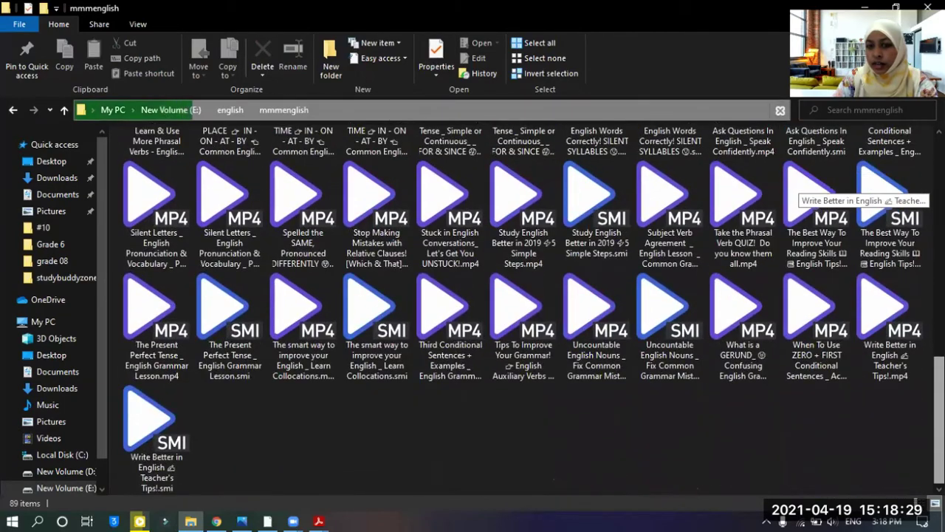
{"action": "scroll", "coordinate": [796, 193], "scroll_direction": "up", "scroll_amount": 4}
{"action": "scroll", "coordinate": [796, 193], "scroll_direction": "up", "scroll_amount": 6}
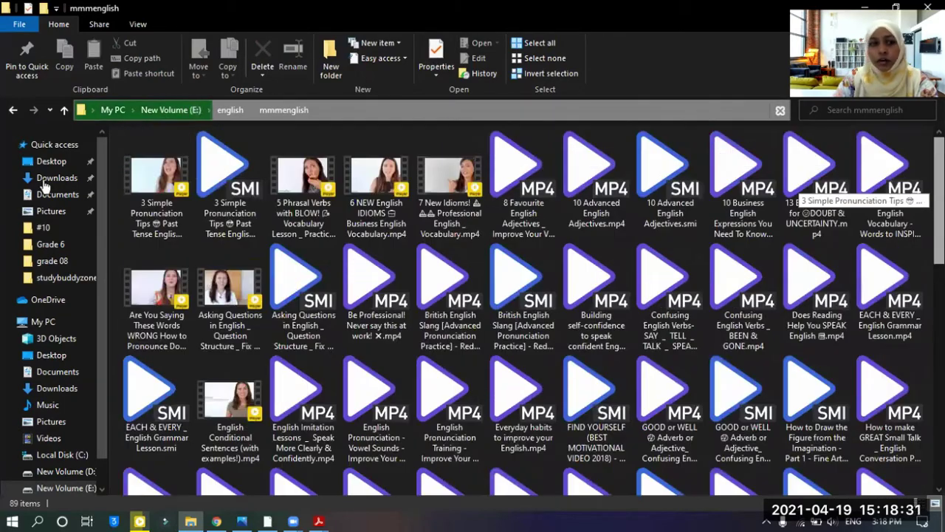
- Return to the New Volume (E:) drive and open the StudyBuddyZone folder
{"action": "left_click", "coordinate": [12, 111]}
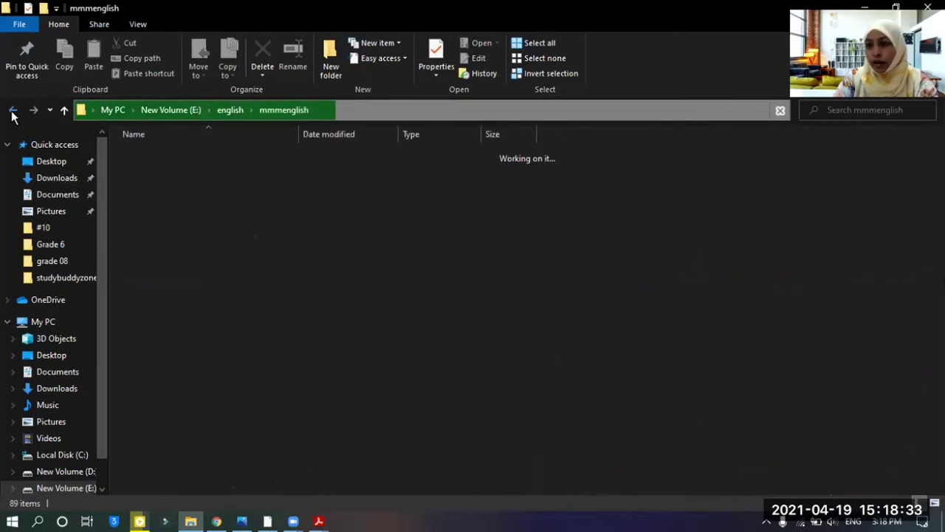
{"action": "left_click", "coordinate": [13, 111]}
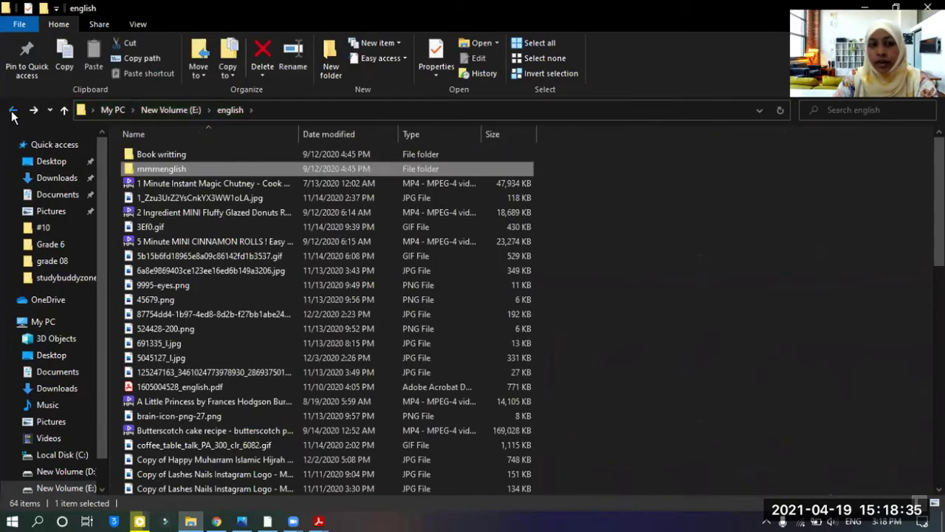
{"action": "left_click", "coordinate": [12, 111]}
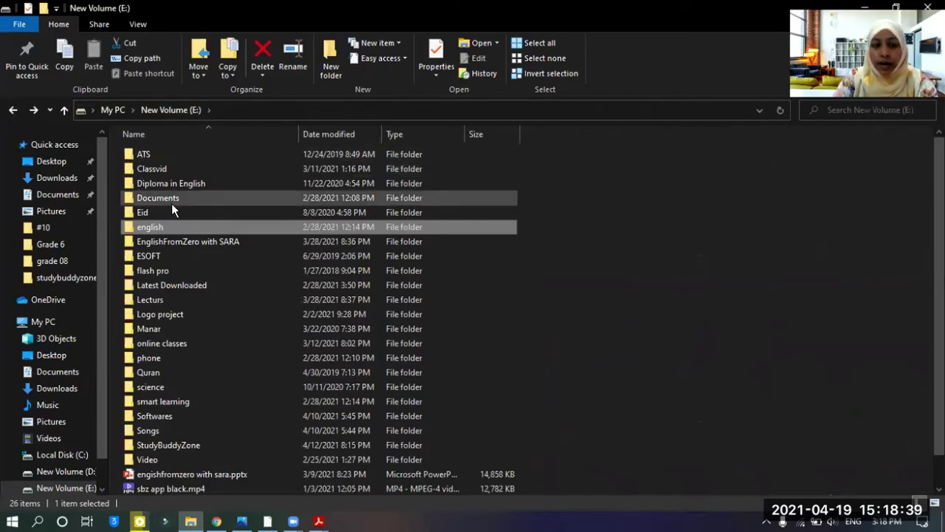
{"action": "left_click", "coordinate": [167, 450]}
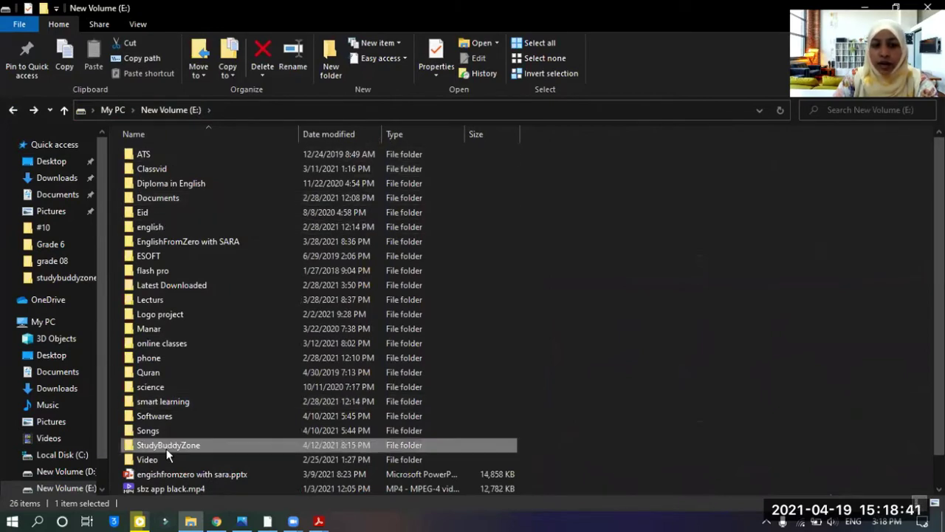
{"action": "double_click", "coordinate": [167, 451]}
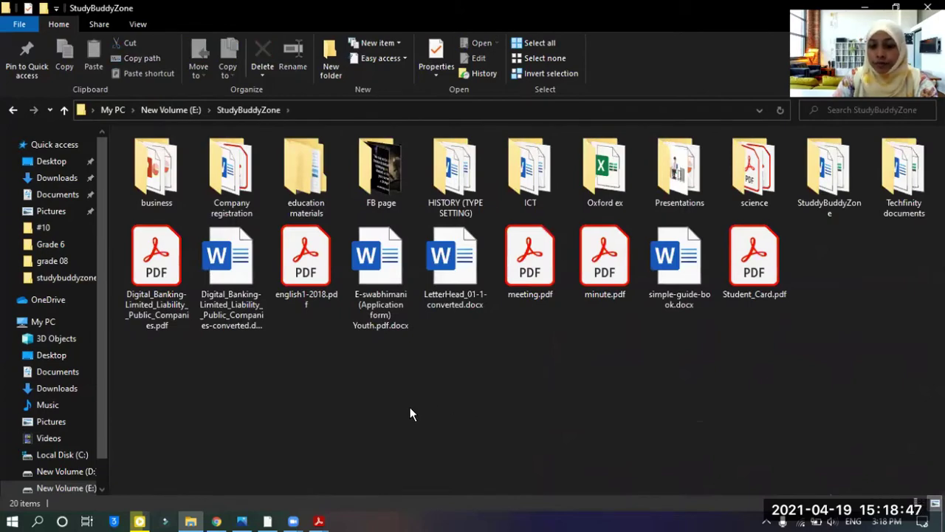
- Create a new folder inside the StudyBuddyZone folder
{"action": "left_click", "coordinate": [486, 292]}
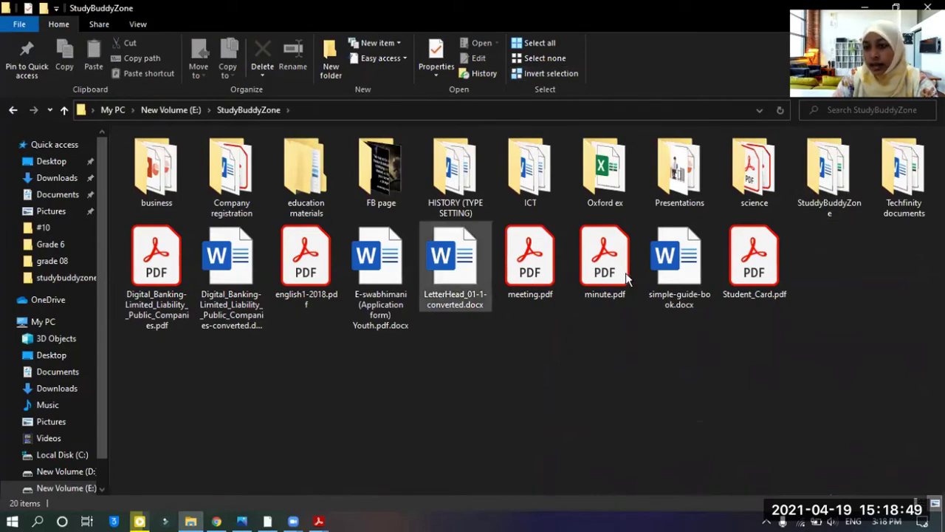
{"action": "right_click", "coordinate": [568, 410]}
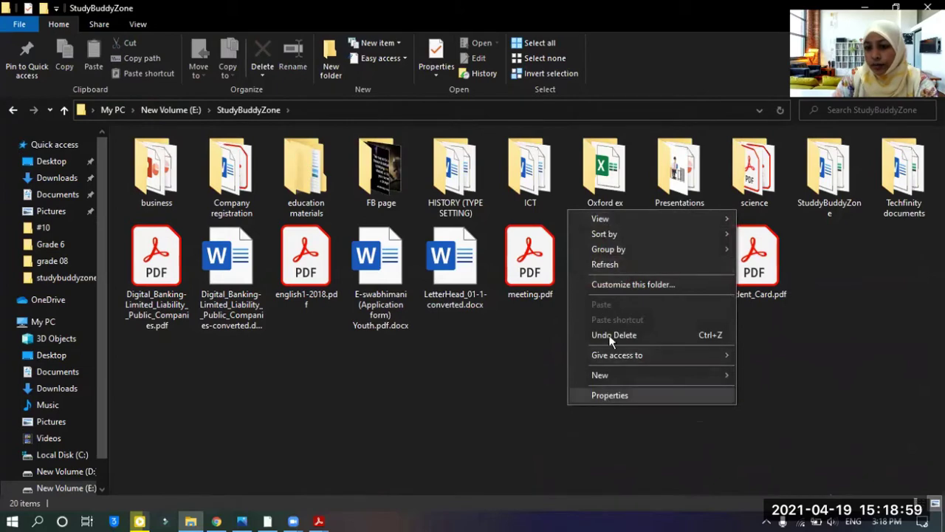
{"action": "mouse_move", "coordinate": [635, 234]}
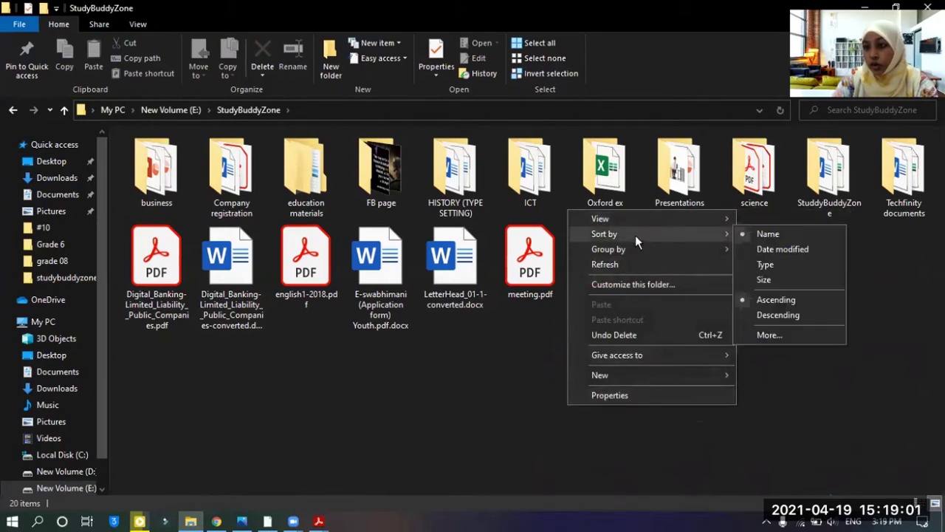
{"action": "mouse_move", "coordinate": [640, 252]}
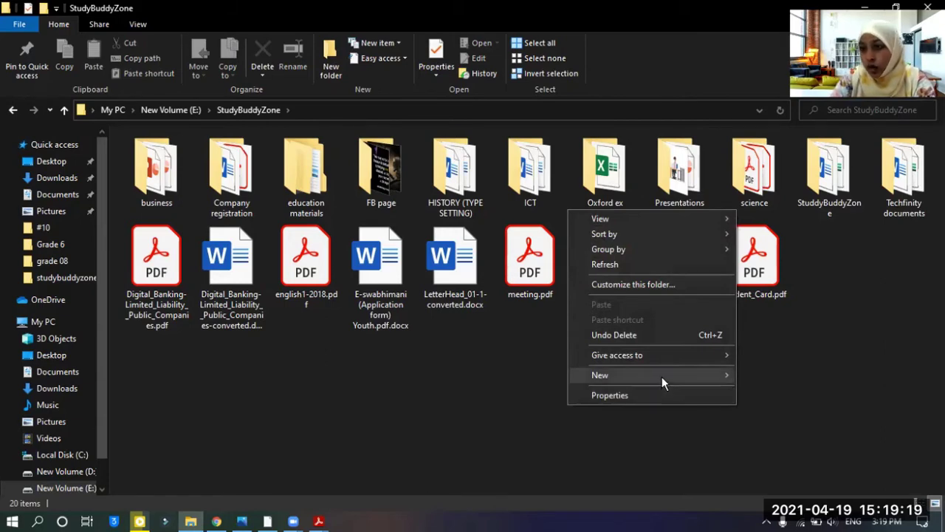
{"action": "mouse_move", "coordinate": [661, 377]}
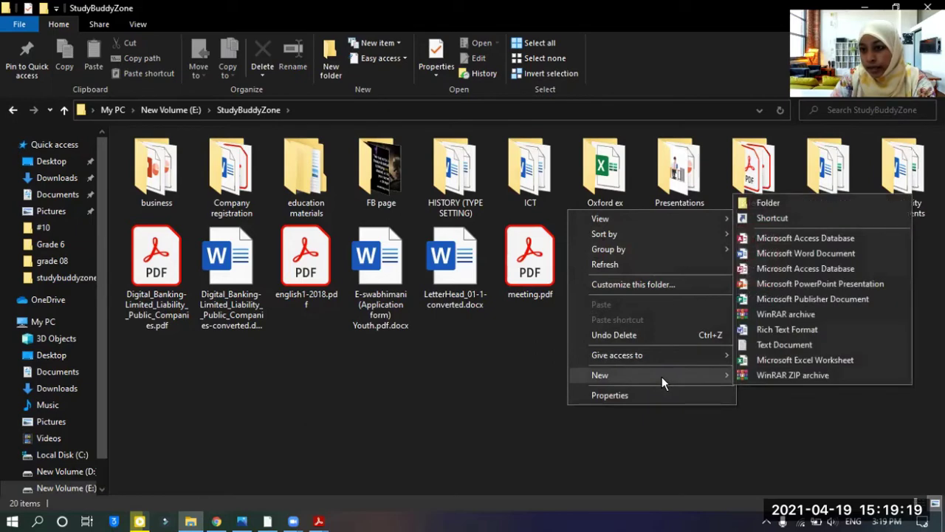
{"action": "left_click", "coordinate": [770, 205]}
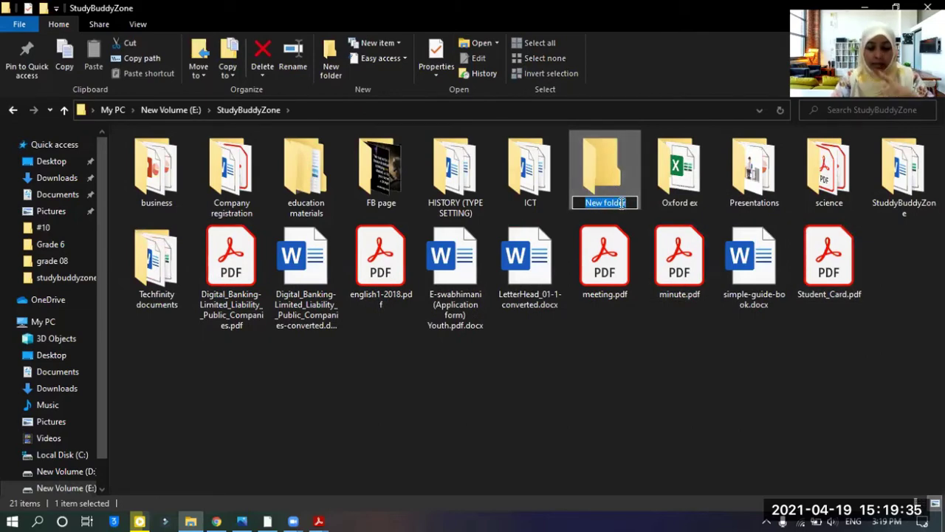
- Name the new folder "grade6 Tamil Medium" and select it
{"action": "type", "text": "grade"}
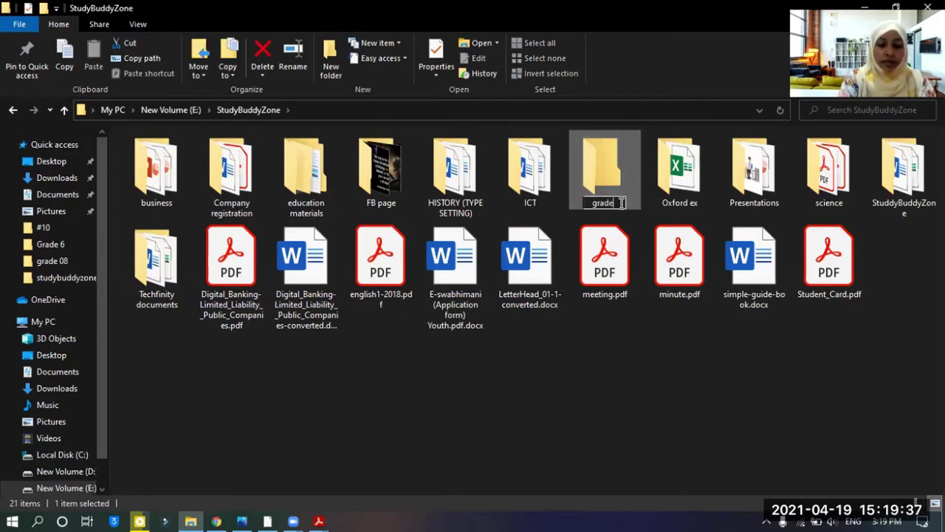
{"action": "type", "text": "6 T"}
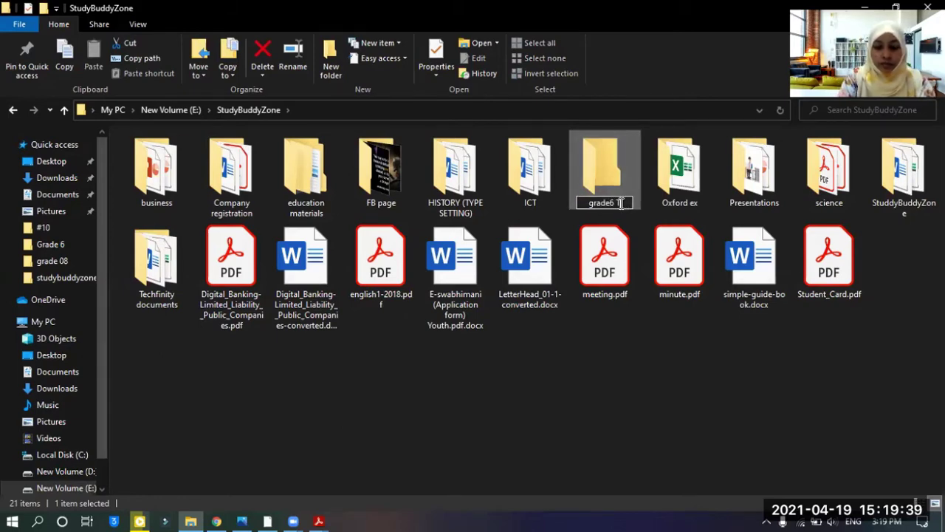
{"action": "type", "text": "amil Me"}
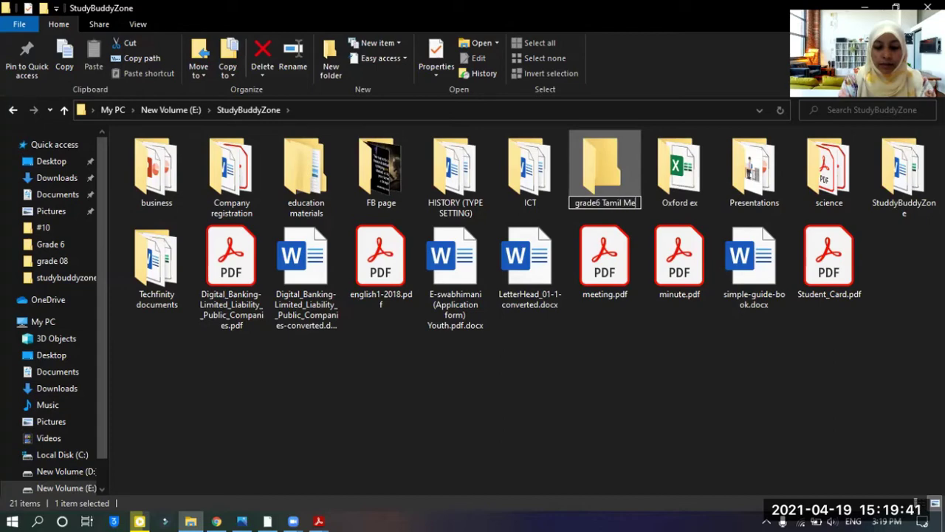
{"action": "type", "text": "dium"}
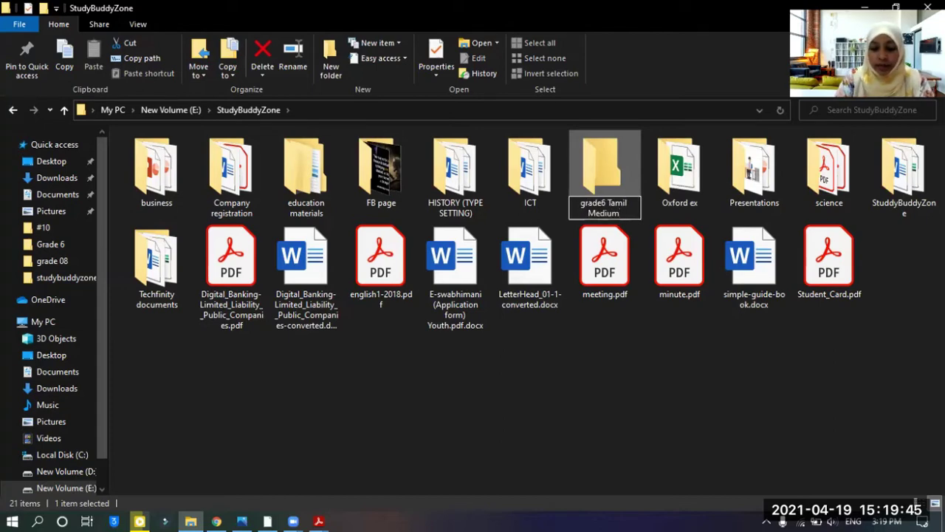
{"action": "type", "text": "."}
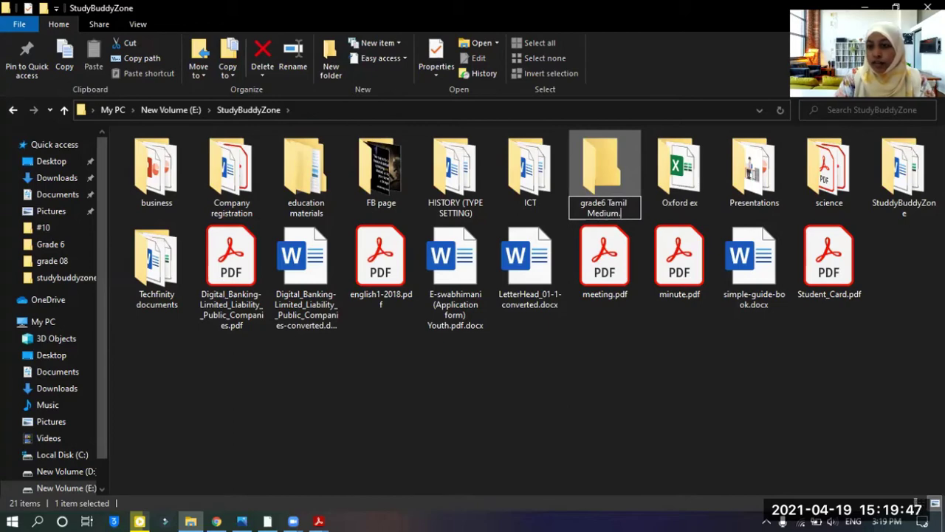
{"action": "key", "text": "Return"}
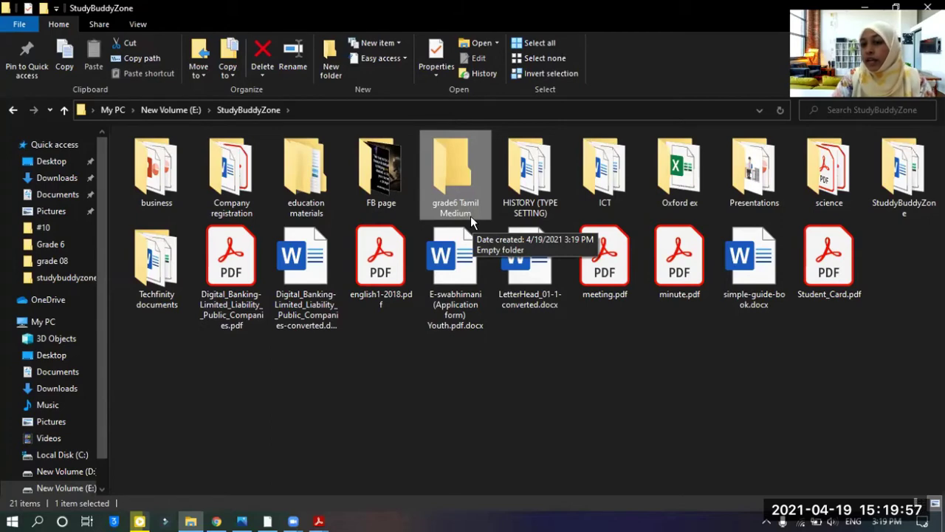
{"action": "left_click", "coordinate": [471, 216]}
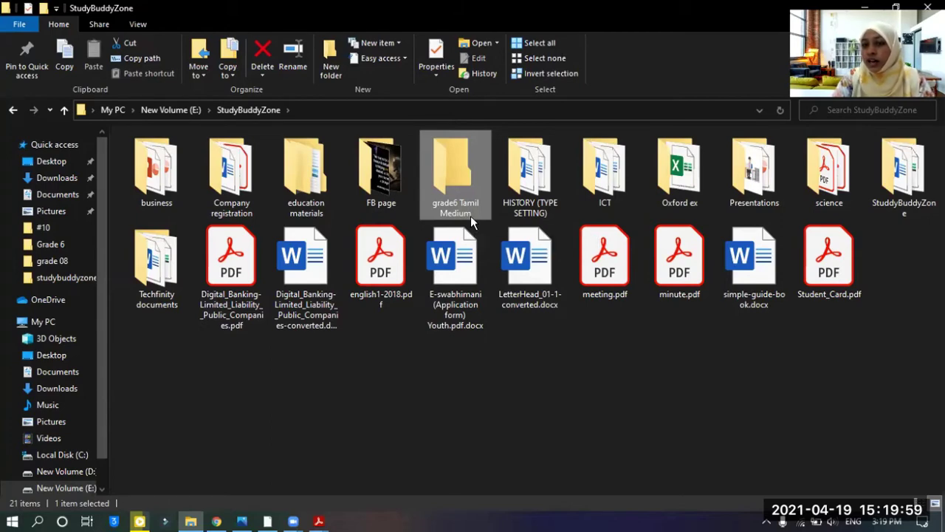
- Try adding the special characters /, ! and ? to the end of the "grade6 Tamil Medium" folder name
{"action": "key", "text": "Return"}
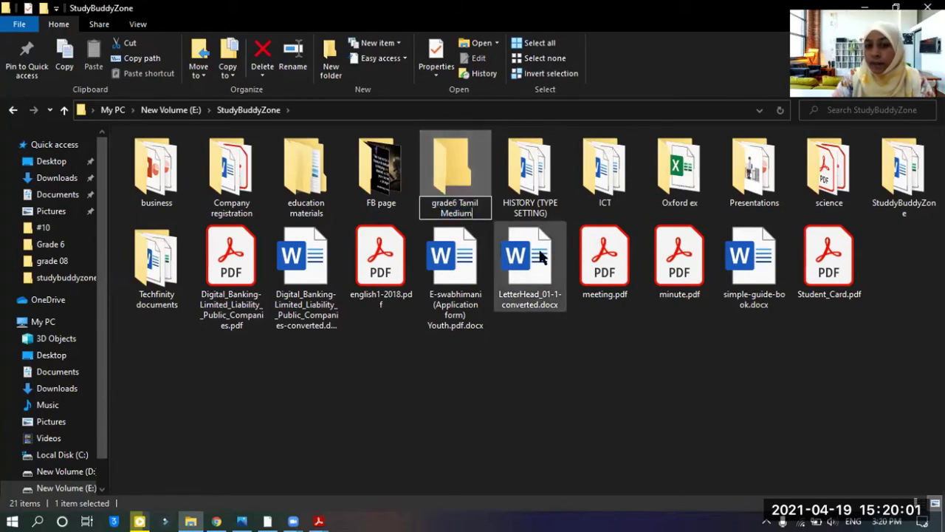
{"action": "key", "text": "slash"}
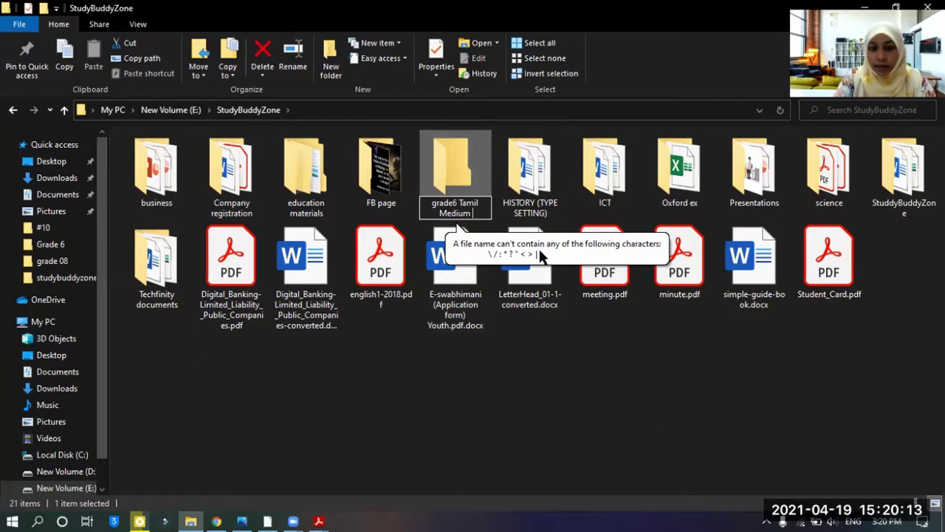
{"action": "type", "text": "!@"}
{"action": "key", "text": "BackSpace"}
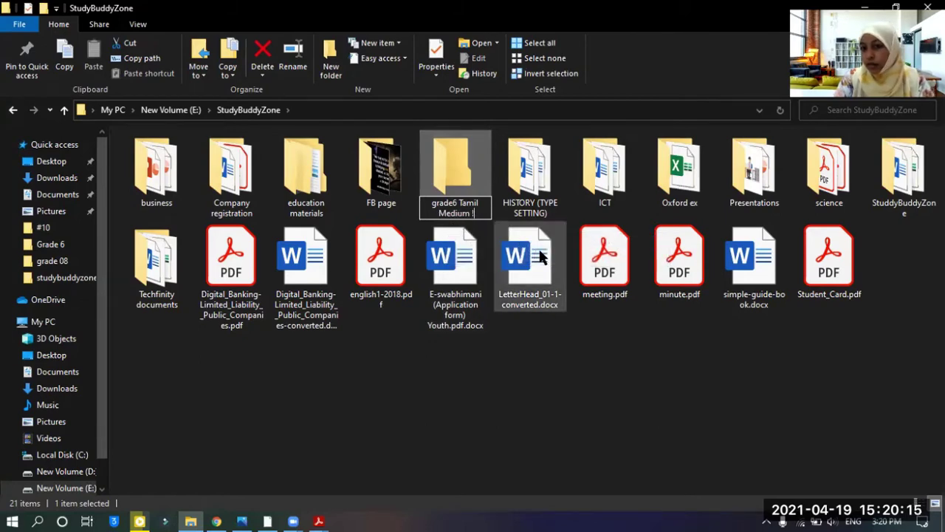
{"action": "key", "text": "BackSpace"}
{"action": "key", "text": "shift+slash"}
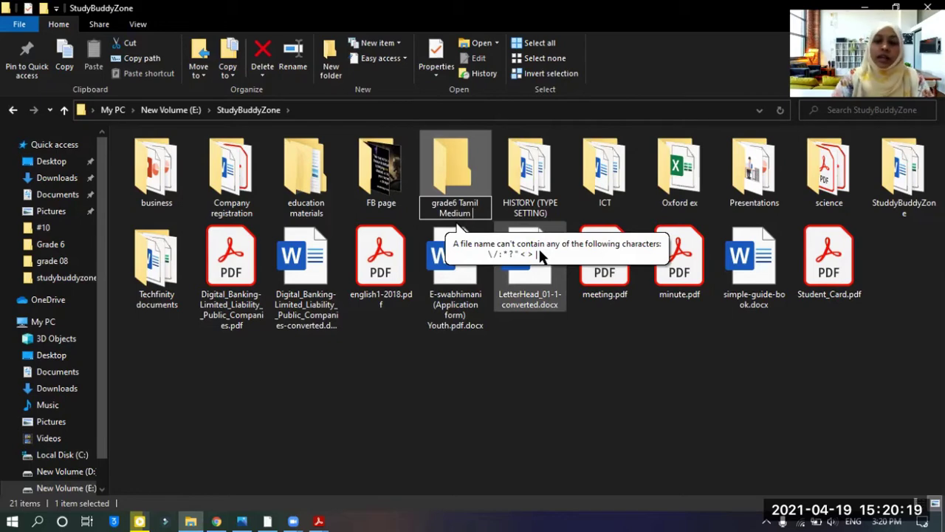
{"action": "key", "text": "Return"}
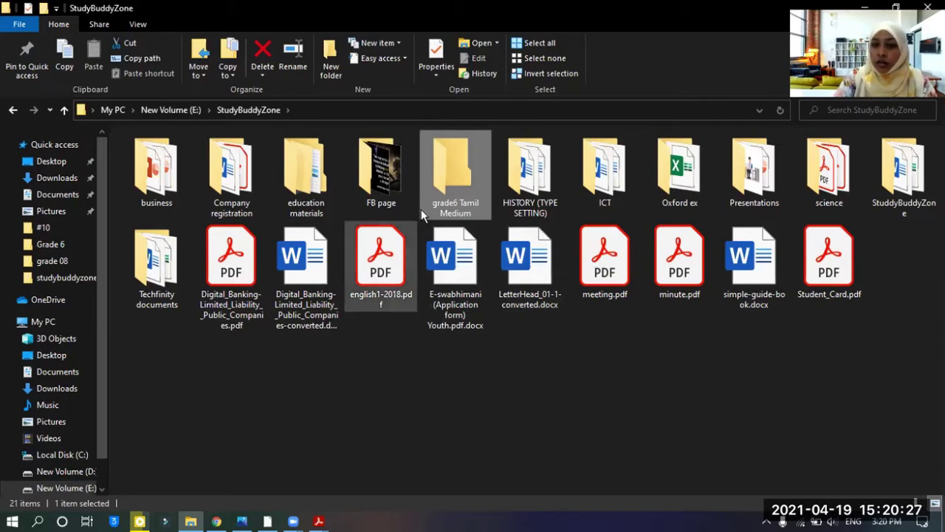
- Open the grade6 Tamil Medium folder, then switch to book .pdf in Acrobat Reader and view the folder naming rule
{"action": "double_click", "coordinate": [456, 166]}
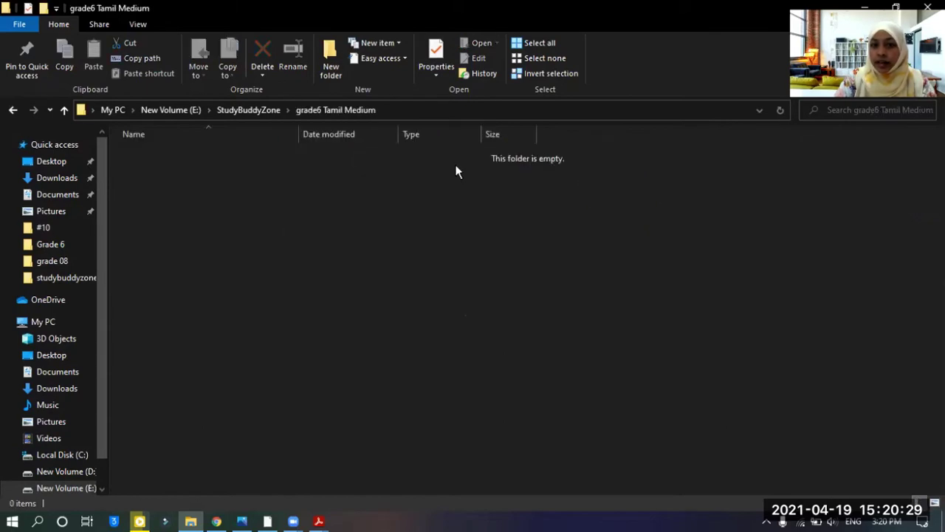
{"action": "left_click", "coordinate": [316, 522]}
{"action": "left_click", "coordinate": [298, 487]}
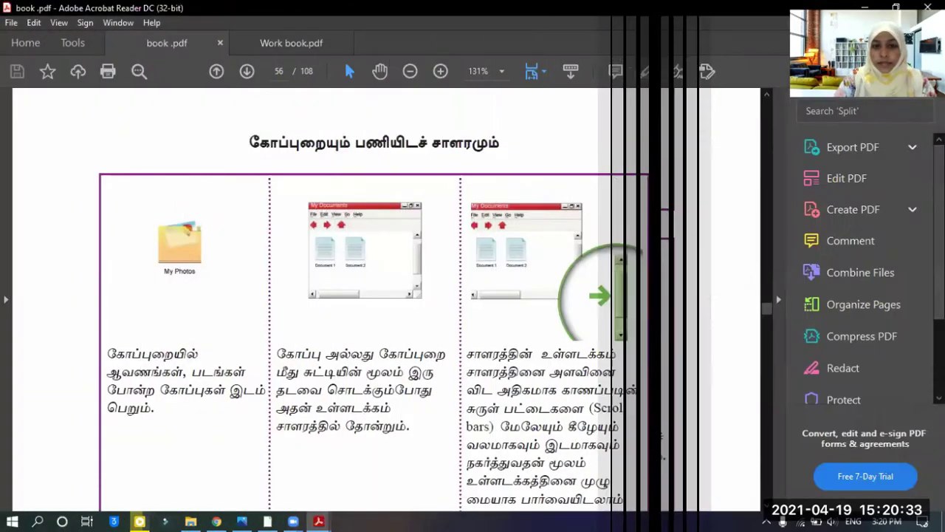
{"action": "scroll", "coordinate": [692, 237], "scroll_direction": "up", "scroll_amount": 3}
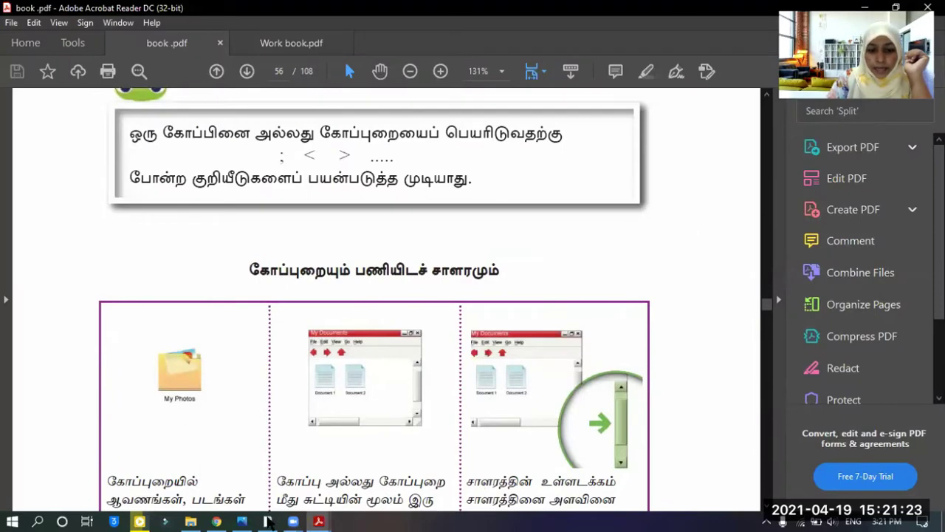
- Switch to File Explorer and step back through StudyBuddyZone to New Volume (E:), then go forward again
{"action": "left_click", "coordinate": [192, 522]}
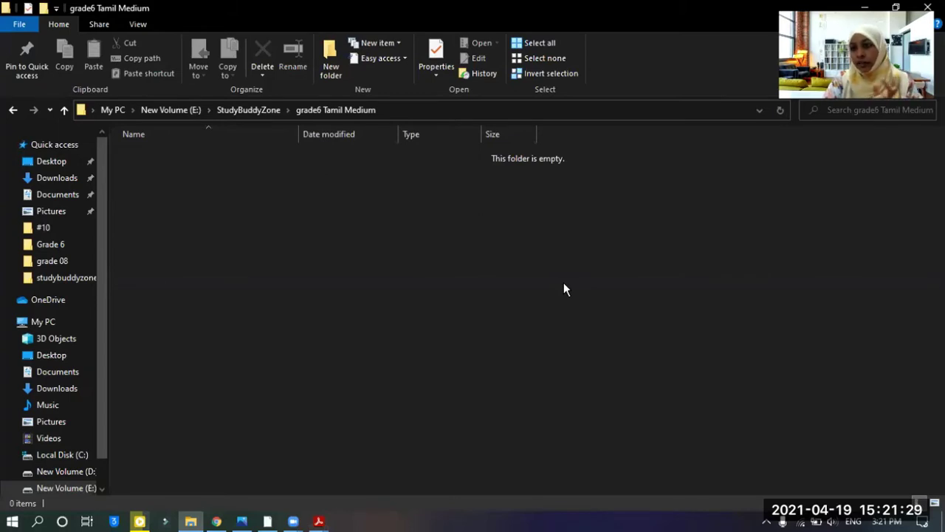
{"action": "left_click", "coordinate": [12, 110]}
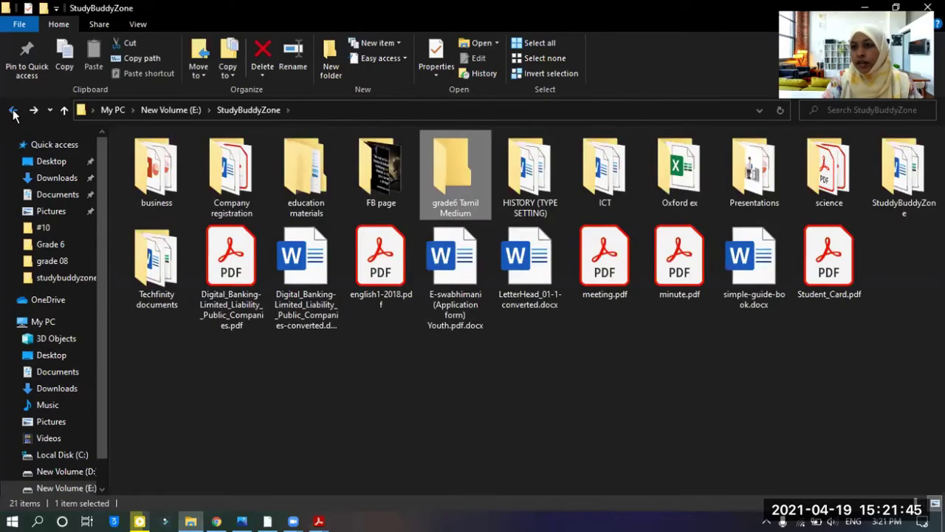
{"action": "left_click", "coordinate": [13, 110]}
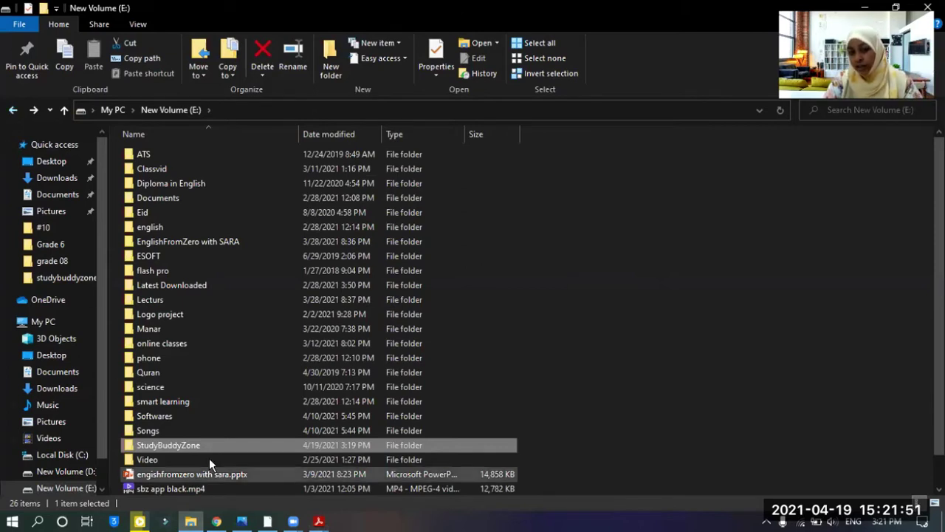
{"action": "left_click", "coordinate": [35, 110]}
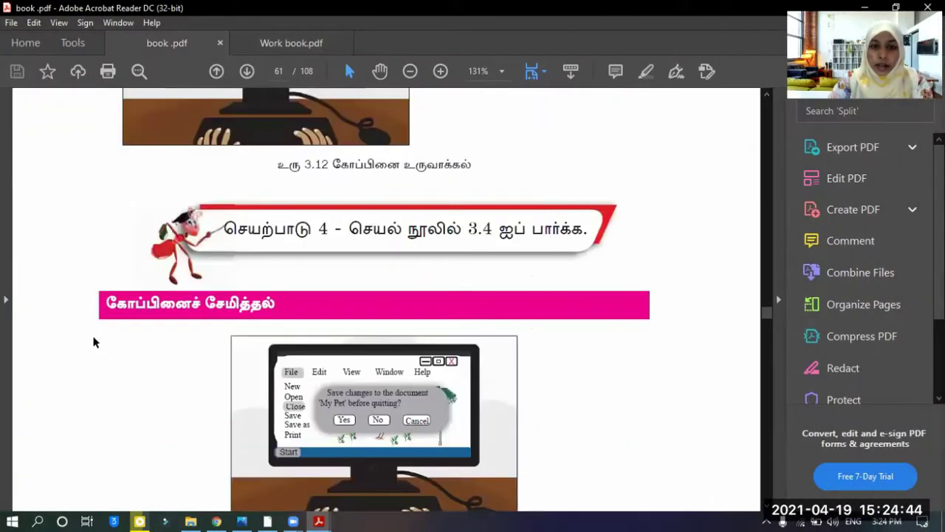
- Switch to book .pdf in Acrobat Reader and review the textbook sections on working with windows, creating a file and saving a file
{"action": "scroll", "coordinate": [93, 342], "scroll_direction": "up", "scroll_amount": 3}
{"action": "scroll", "coordinate": [93, 342], "scroll_direction": "up", "scroll_amount": 2}
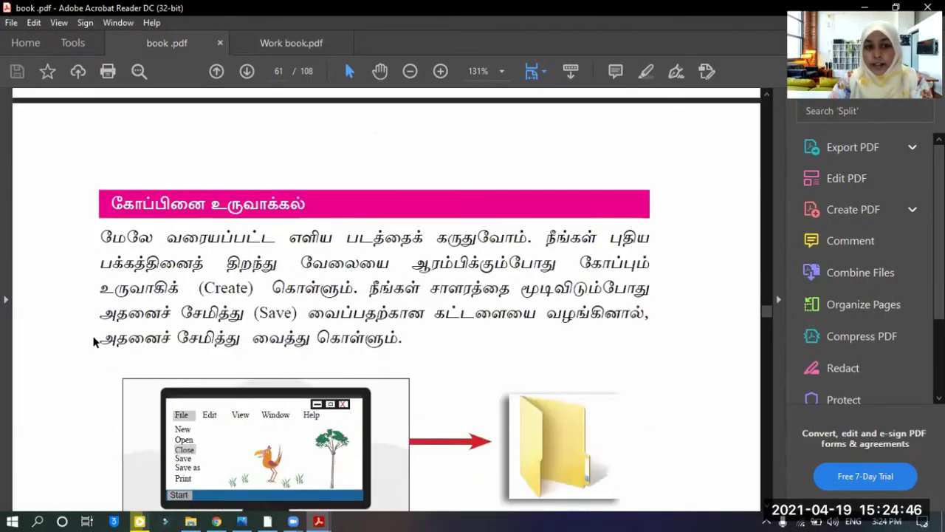
{"action": "scroll", "coordinate": [93, 342], "scroll_direction": "up", "scroll_amount": 5}
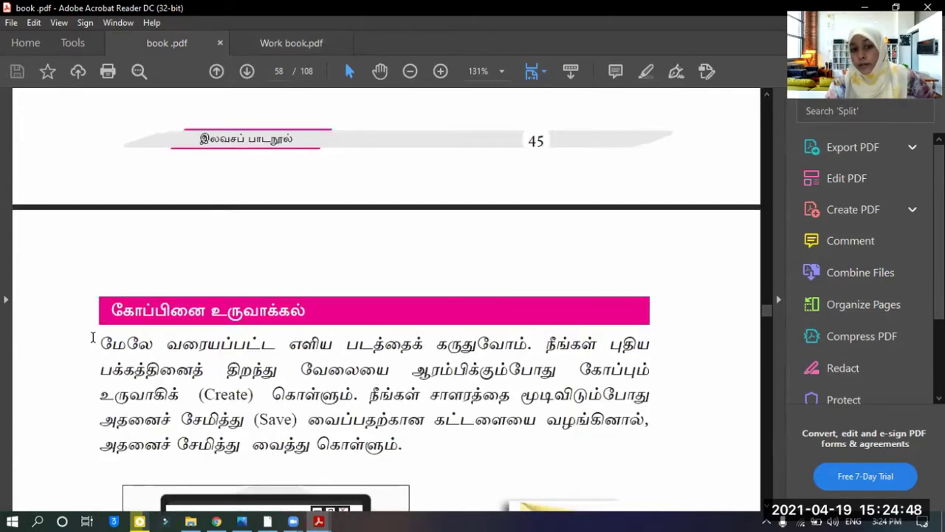
{"action": "scroll", "coordinate": [93, 341], "scroll_direction": "up", "scroll_amount": 3}
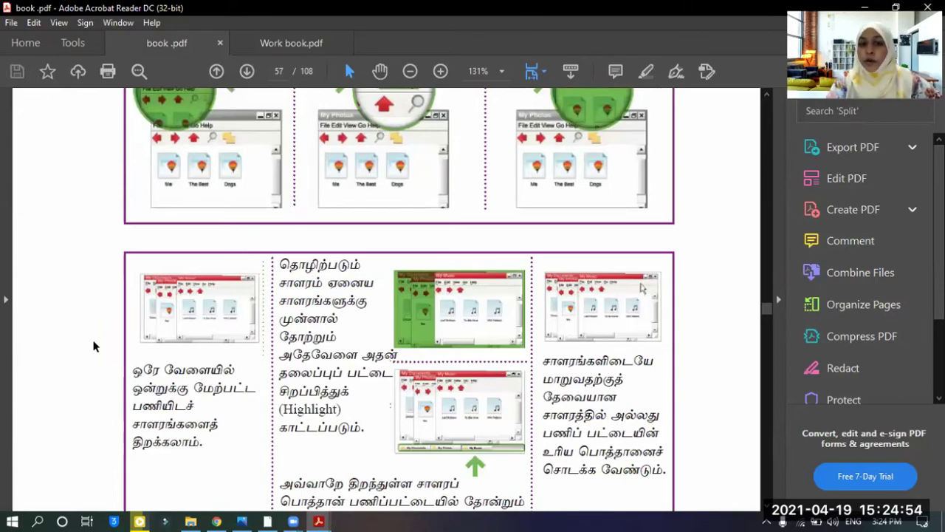
{"action": "scroll", "coordinate": [93, 345], "scroll_direction": "down", "scroll_amount": 10}
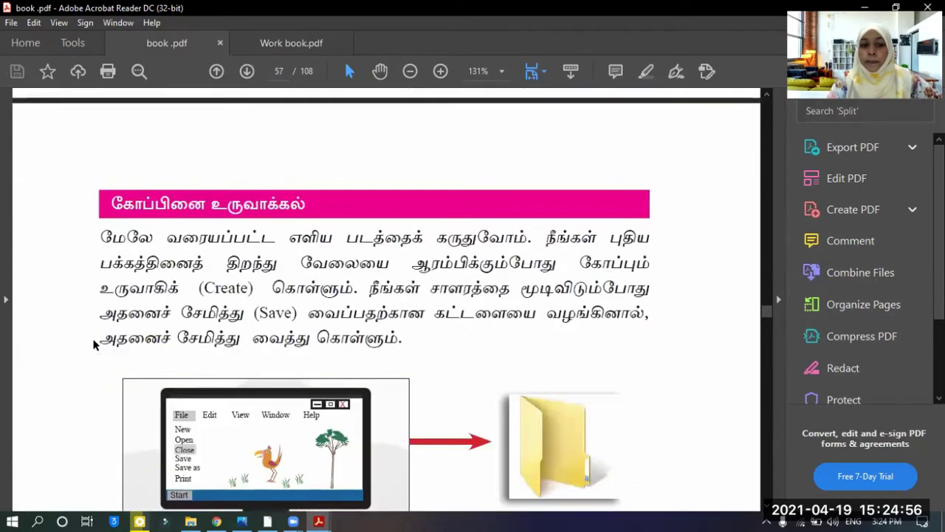
{"action": "scroll", "coordinate": [93, 345], "scroll_direction": "down", "scroll_amount": 5}
{"action": "scroll", "coordinate": [93, 345], "scroll_direction": "down", "scroll_amount": 2}
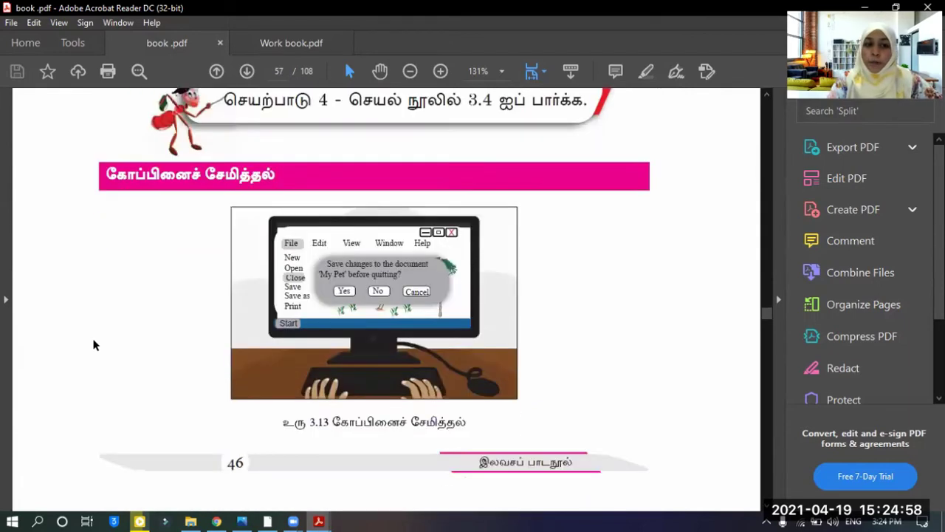
{"action": "scroll", "coordinate": [93, 345], "scroll_direction": "down", "scroll_amount": 1}
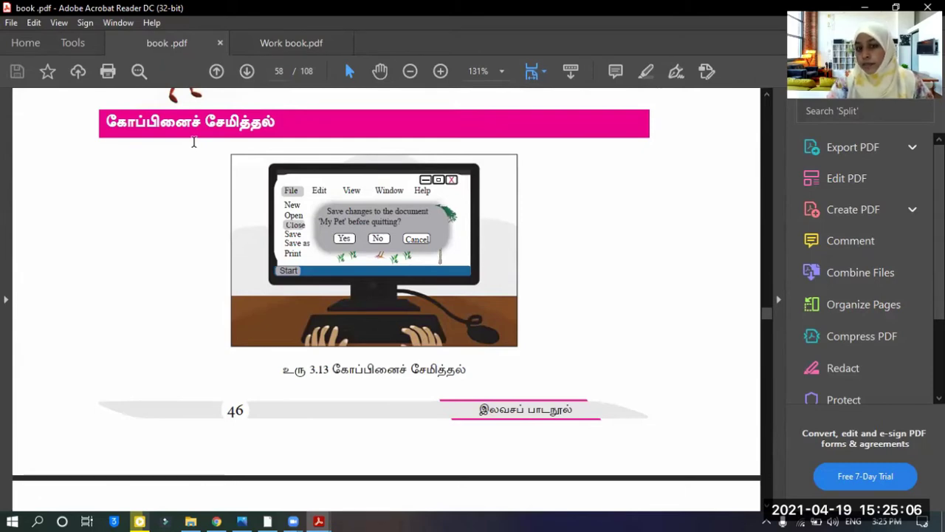
{"action": "scroll", "coordinate": [194, 142], "scroll_direction": "up", "scroll_amount": 4}
{"action": "scroll", "coordinate": [194, 142], "scroll_direction": "down", "scroll_amount": 5}
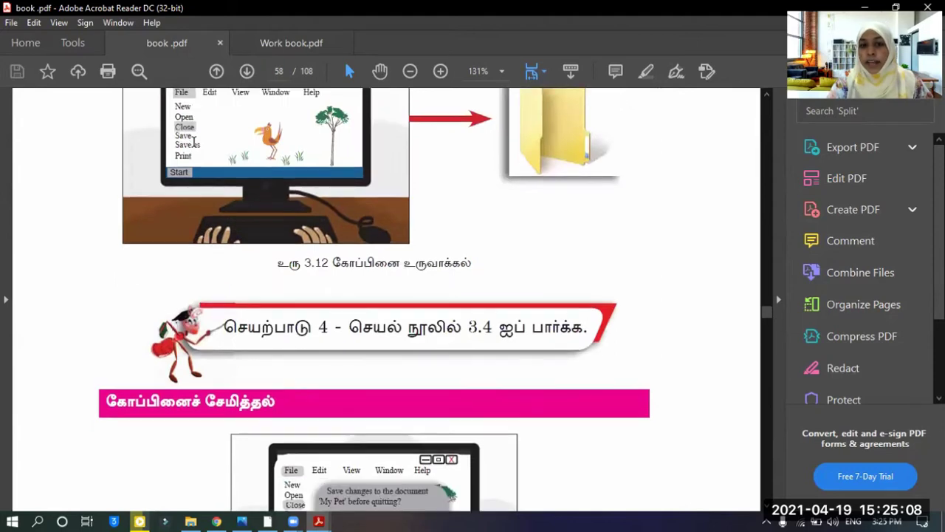
{"action": "scroll", "coordinate": [193, 142], "scroll_direction": "down", "scroll_amount": 3}
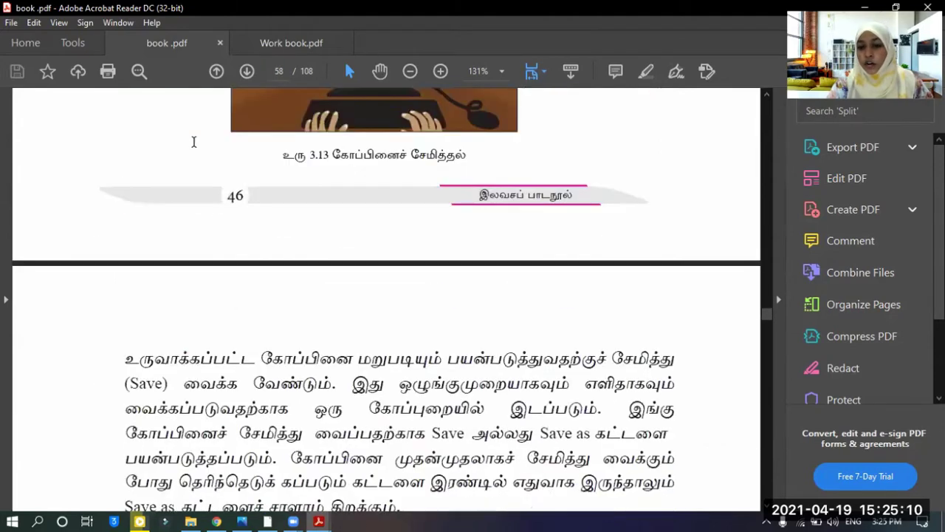
{"action": "scroll", "coordinate": [193, 142], "scroll_direction": "up", "scroll_amount": 5}
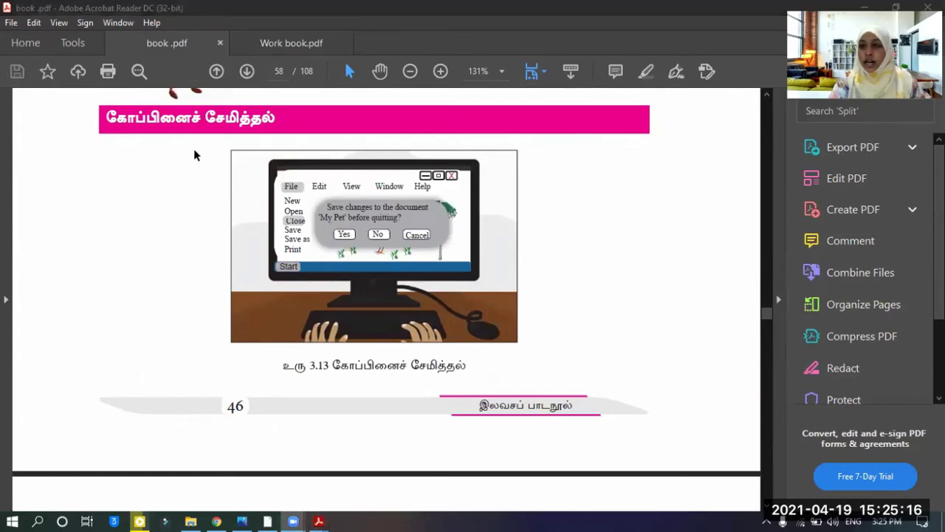
- Look through the installed apps, search for "paint" and open the Paint app
{"action": "left_click", "coordinate": [12, 521]}
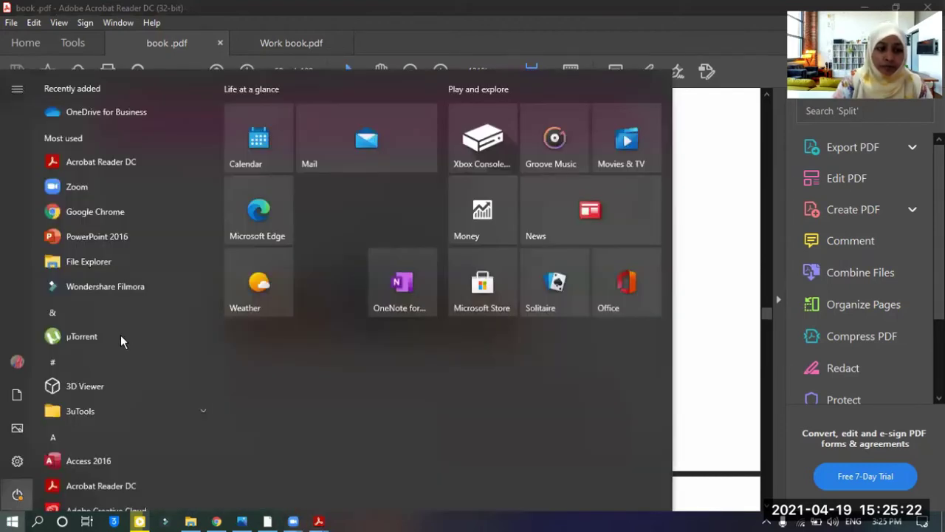
{"action": "scroll", "coordinate": [125, 327], "scroll_direction": "down", "scroll_amount": 5}
{"action": "scroll", "coordinate": [125, 327], "scroll_direction": "down", "scroll_amount": 6}
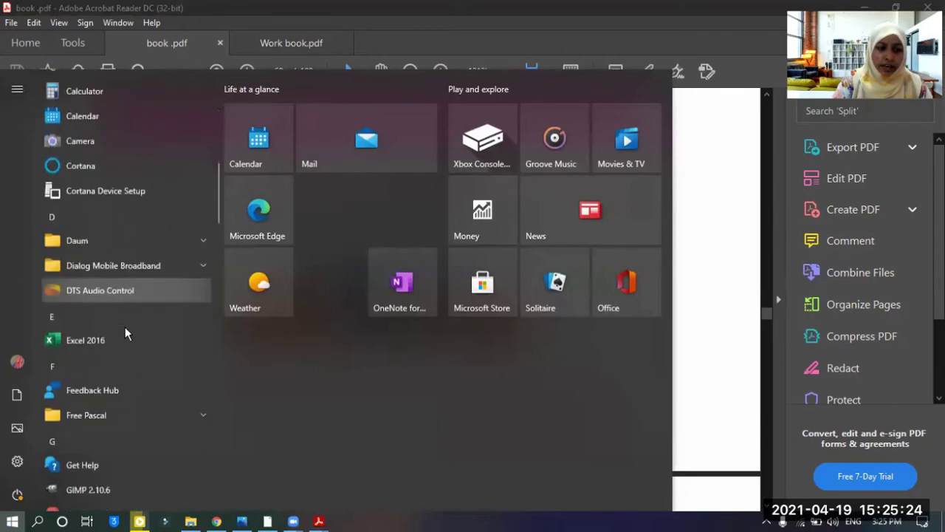
{"action": "scroll", "coordinate": [125, 326], "scroll_direction": "down", "scroll_amount": 5}
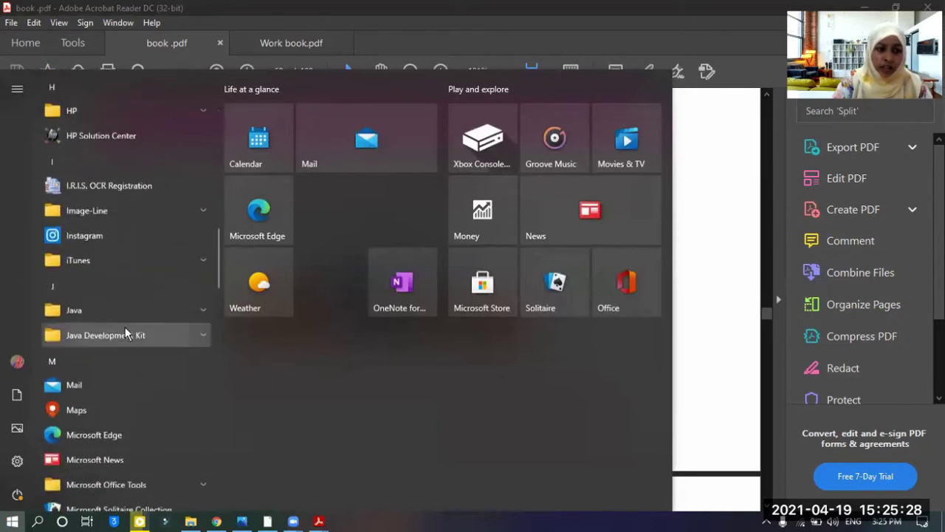
{"action": "scroll", "coordinate": [125, 326], "scroll_direction": "down", "scroll_amount": 5}
{"action": "scroll", "coordinate": [125, 334], "scroll_direction": "down", "scroll_amount": 3}
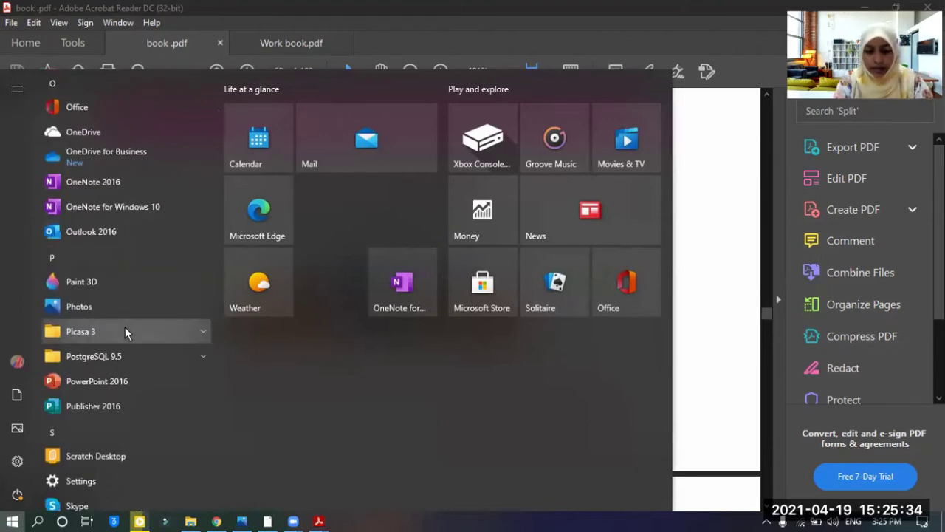
{"action": "type", "text": "pa"}
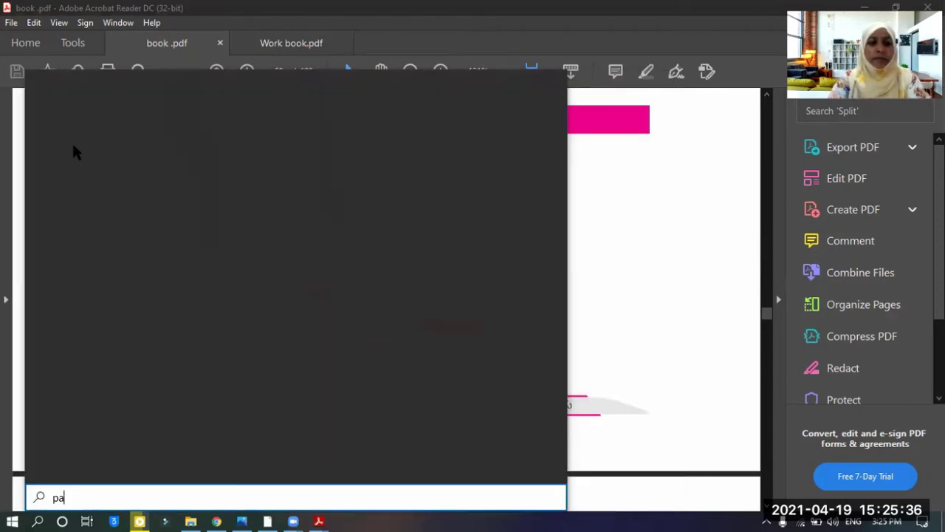
{"action": "type", "text": "int"}
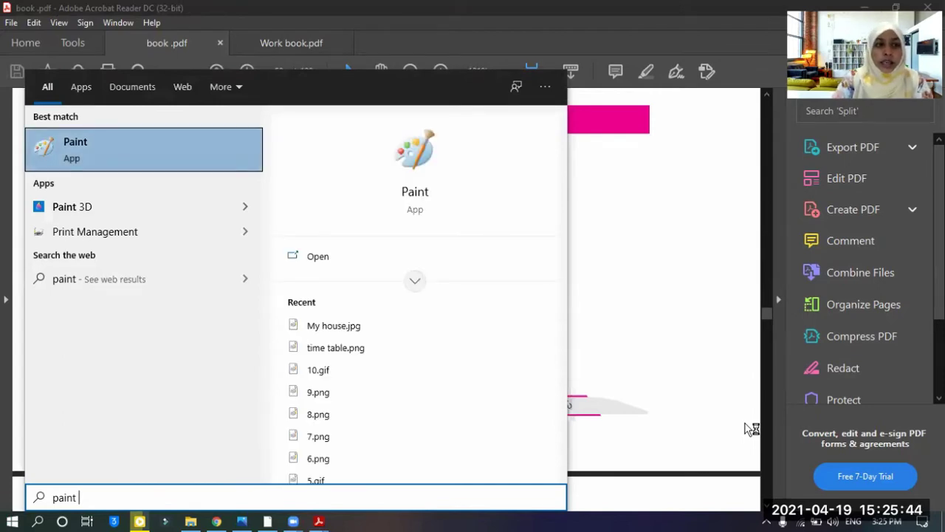
{"action": "key", "text": "Return"}
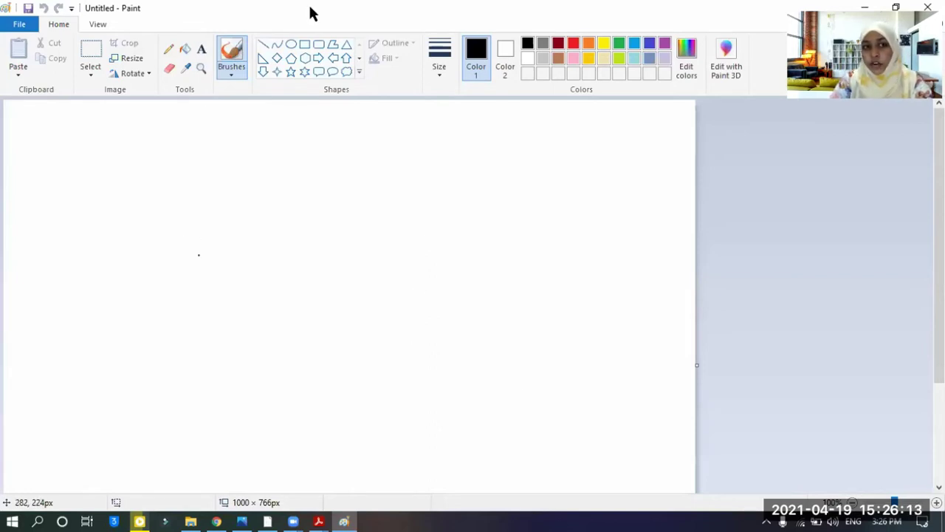
- Look over Paint's zoom and display options, then its clipboard, image and drawing tools
{"action": "left_click", "coordinate": [455, 158]}
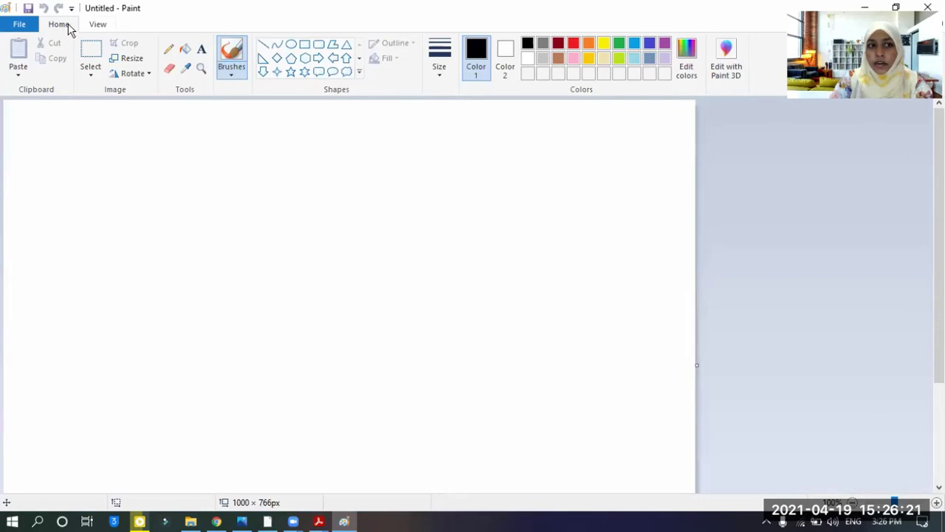
{"action": "left_click", "coordinate": [93, 25]}
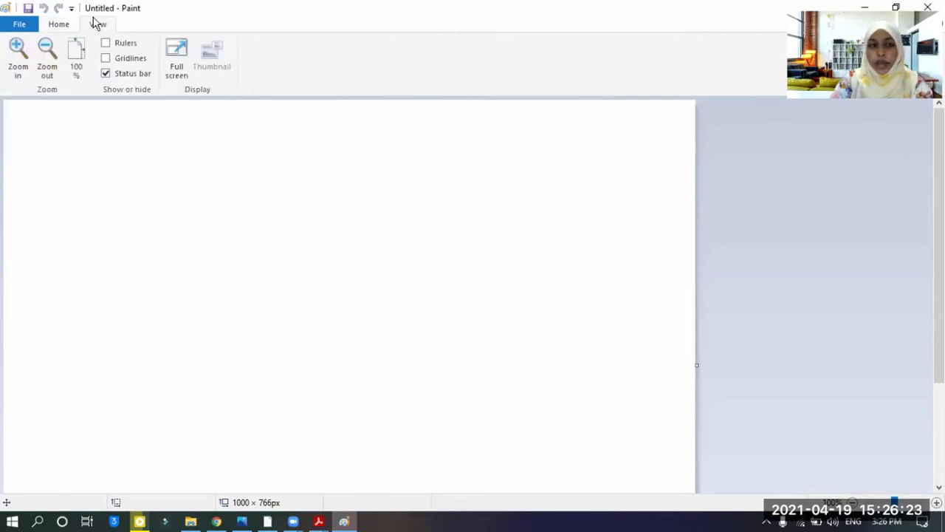
{"action": "left_click", "coordinate": [65, 26]}
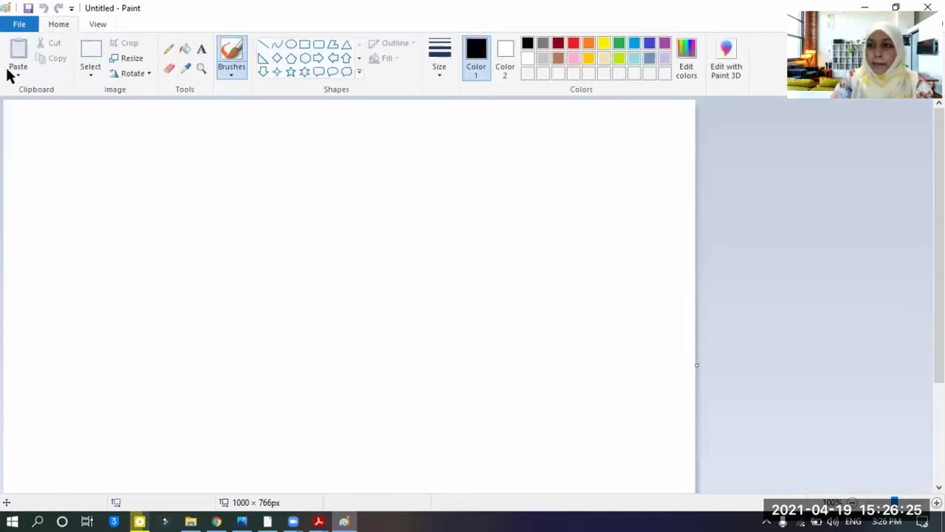
{"action": "scroll", "coordinate": [361, 46], "scroll_direction": "down", "scroll_amount": 1}
{"action": "scroll", "coordinate": [554, 25], "scroll_direction": "up", "scroll_amount": 1}
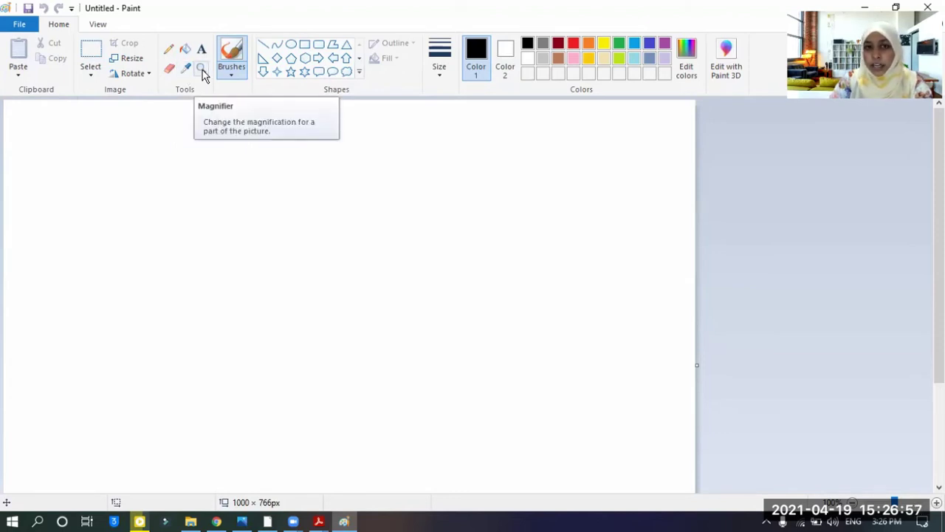
- Examine the available brush types and expand the full set of shapes in Paint
{"action": "left_click", "coordinate": [231, 74]}
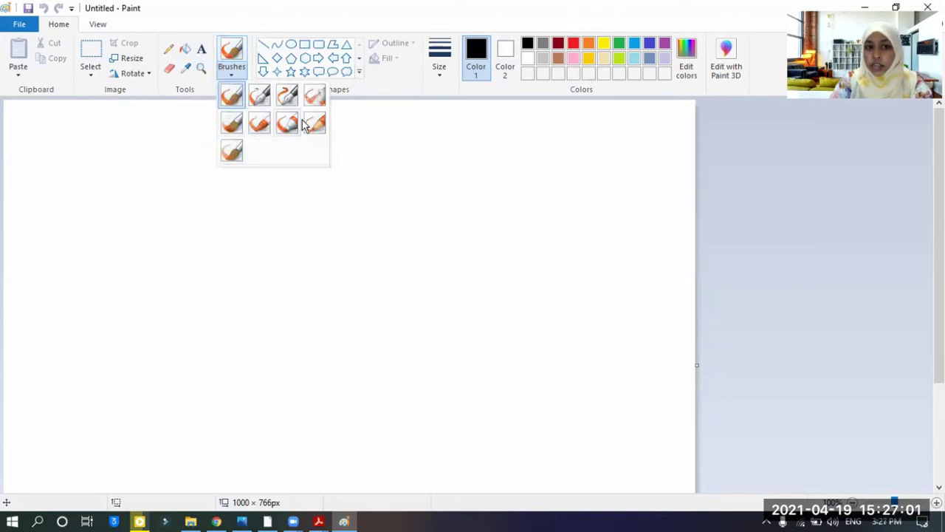
{"action": "left_click", "coordinate": [358, 88]}
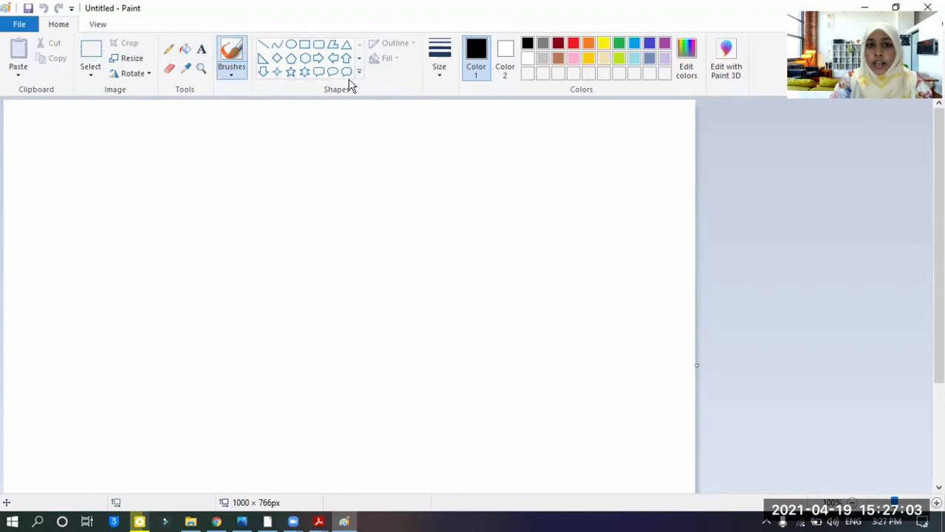
{"action": "left_click", "coordinate": [359, 74]}
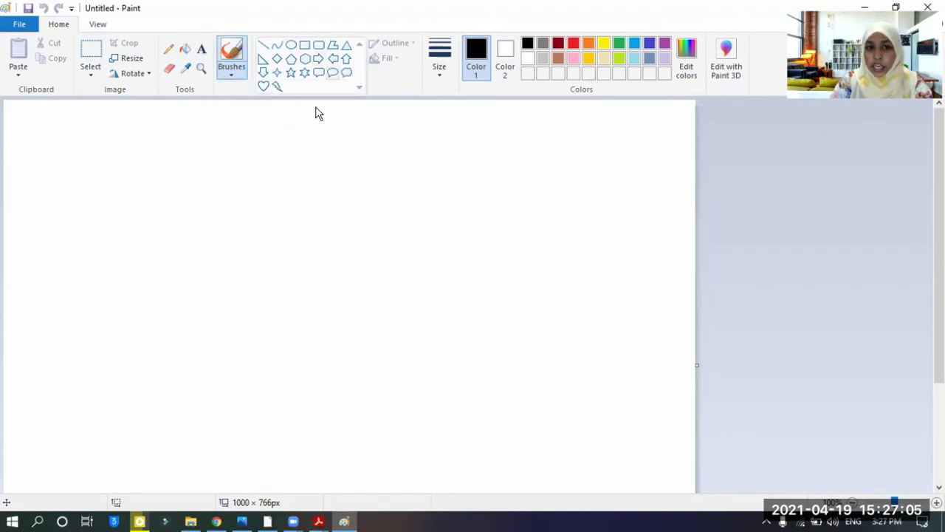
- Look over the line thickness options and the basic and custom colours available in the Edit Colors dialog
{"action": "left_click", "coordinate": [375, 82]}
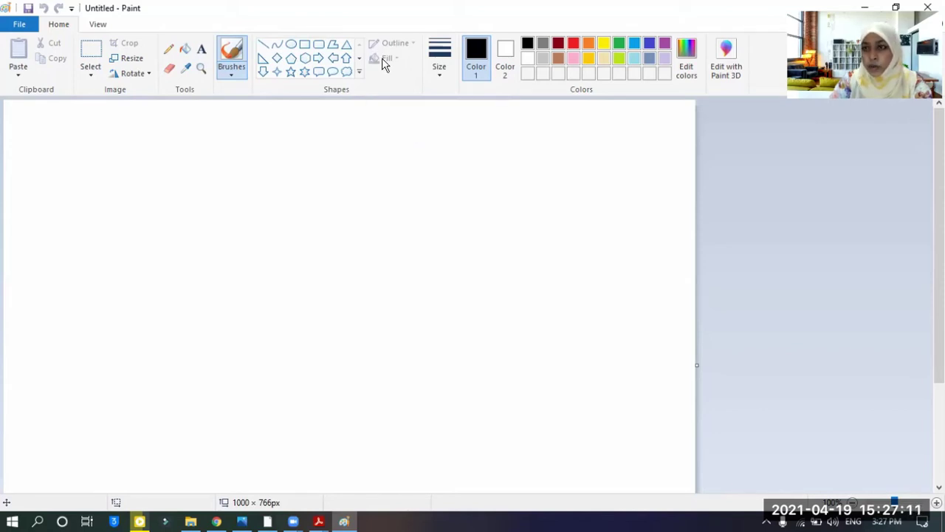
{"action": "left_click", "coordinate": [439, 66]}
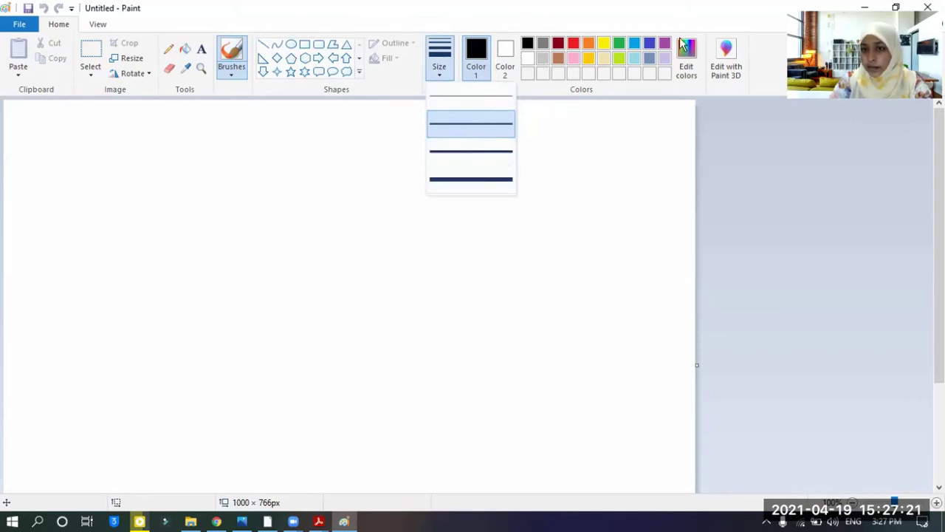
{"action": "left_click", "coordinate": [558, 88]}
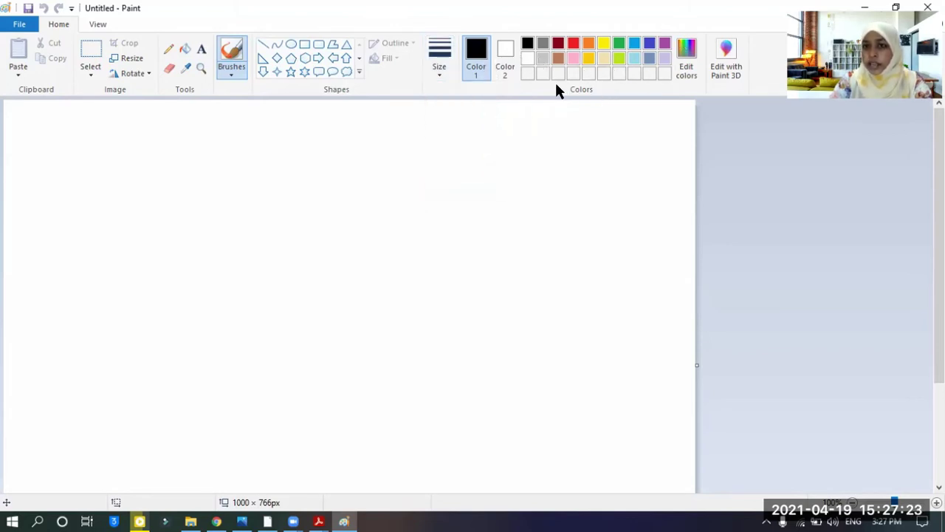
{"action": "left_click", "coordinate": [689, 68]}
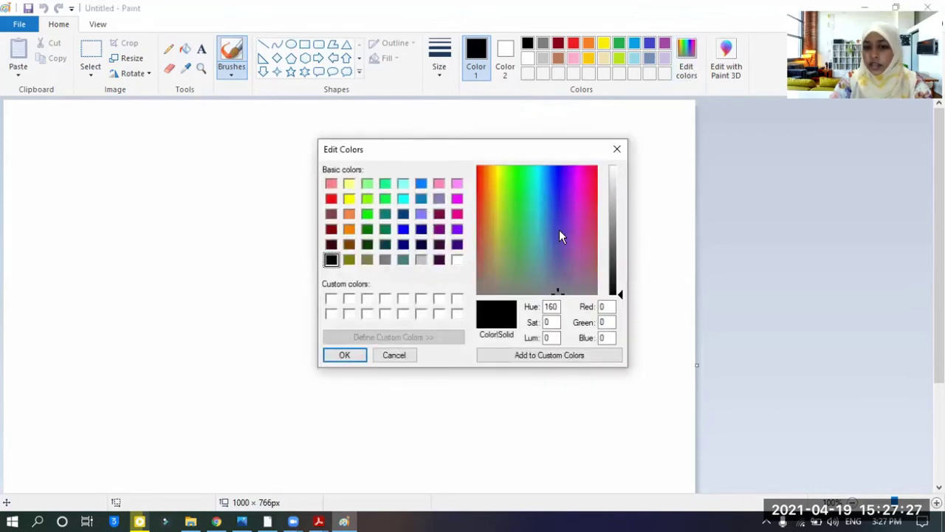
{"action": "left_click", "coordinate": [616, 150]}
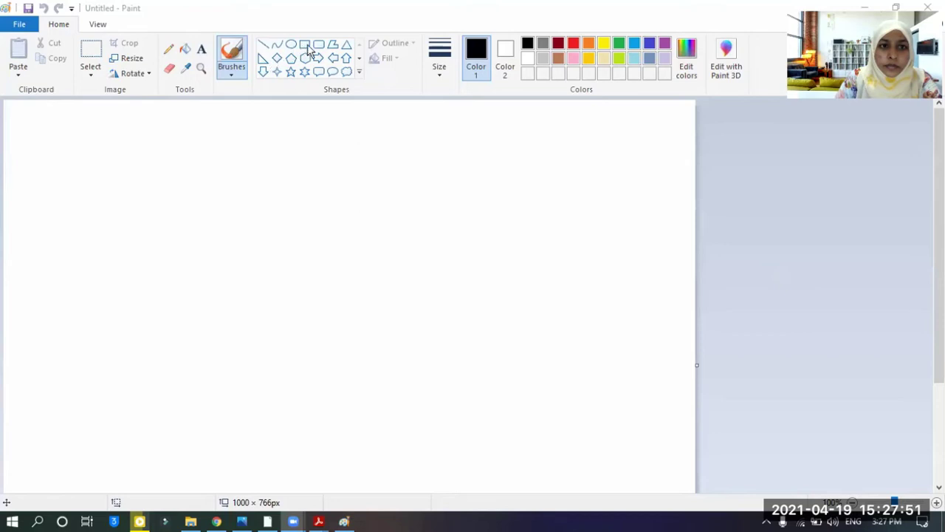
- Draw a black triangle about 297 × 202 px and position it in the upper half of the canvas as the house's roof
{"action": "left_click", "coordinate": [356, 79]}
{"action": "left_click", "coordinate": [359, 72]}
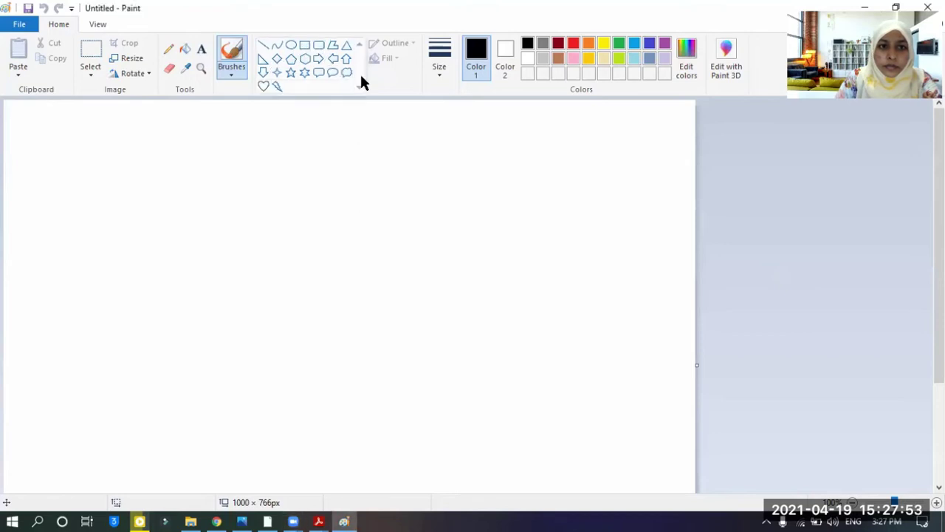
{"action": "left_click", "coordinate": [347, 48]}
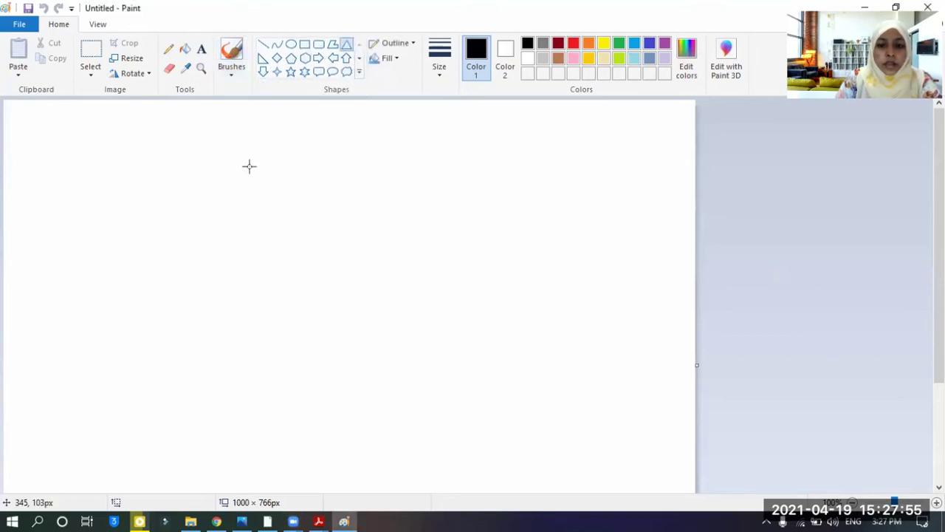
{"action": "mouse_move", "coordinate": [258, 159]}
{"action": "left_mouse_down"}
{"action": "mouse_move", "coordinate": [361, 247]}
{"action": "mouse_move", "coordinate": [467, 304]}
{"action": "mouse_move", "coordinate": [459, 298]}
{"action": "left_mouse_up"}
{"action": "left_click_drag", "start_coordinate": [411, 270], "coordinate": [373, 267]}
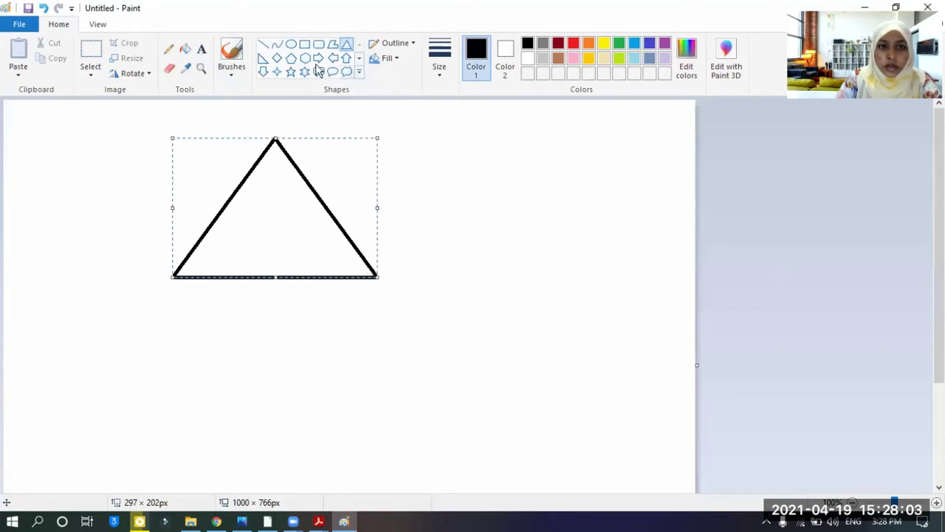
- Draw a rectangle about 296 × 248 px directly beneath the triangle, matching its base width, as the house's wall
{"action": "left_click", "coordinate": [304, 44]}
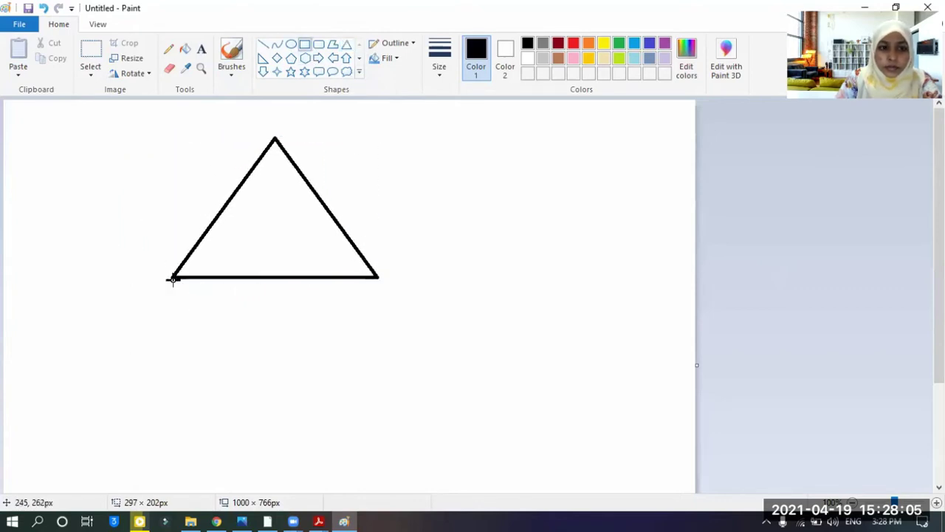
{"action": "mouse_move", "coordinate": [171, 277]}
{"action": "left_mouse_down"}
{"action": "mouse_move", "coordinate": [294, 421]}
{"action": "mouse_move", "coordinate": [369, 456]}
{"action": "mouse_move", "coordinate": [377, 478]}
{"action": "mouse_move", "coordinate": [376, 445]}
{"action": "left_mouse_up"}
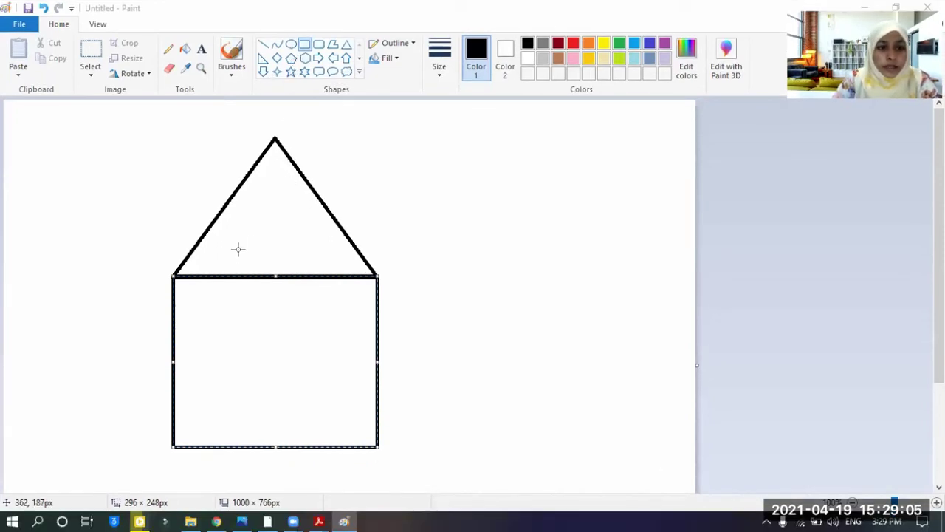
{"action": "left_click", "coordinate": [305, 47]}
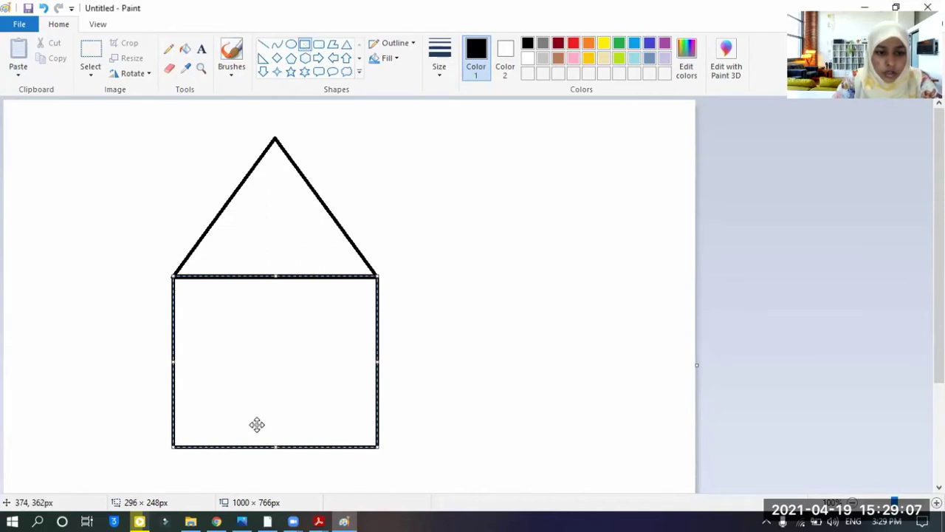
{"action": "left_click", "coordinate": [404, 173]}
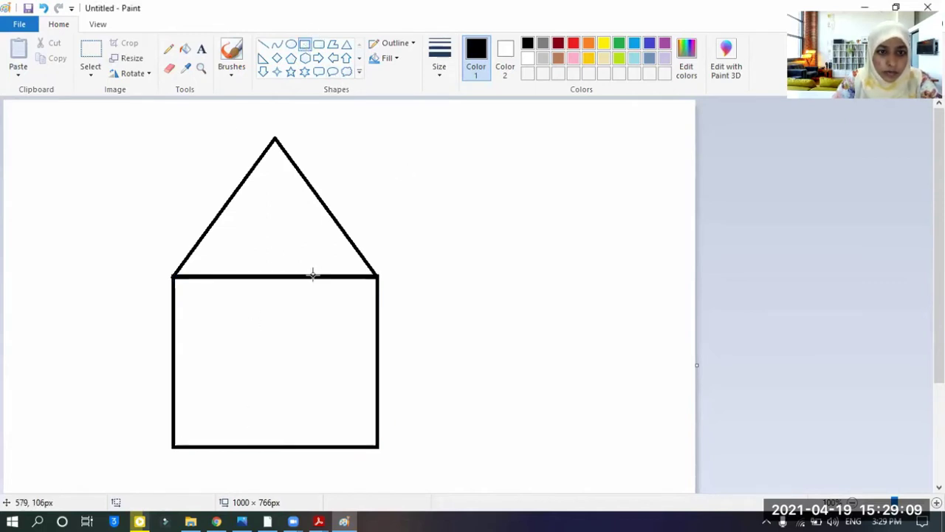
- Draw a door about 92 × 159 px at the wall's base and windows about 72 × 69 px and 84 × 86 px in its upper corners
{"action": "left_click_drag", "start_coordinate": [249, 335], "coordinate": [313, 446]}
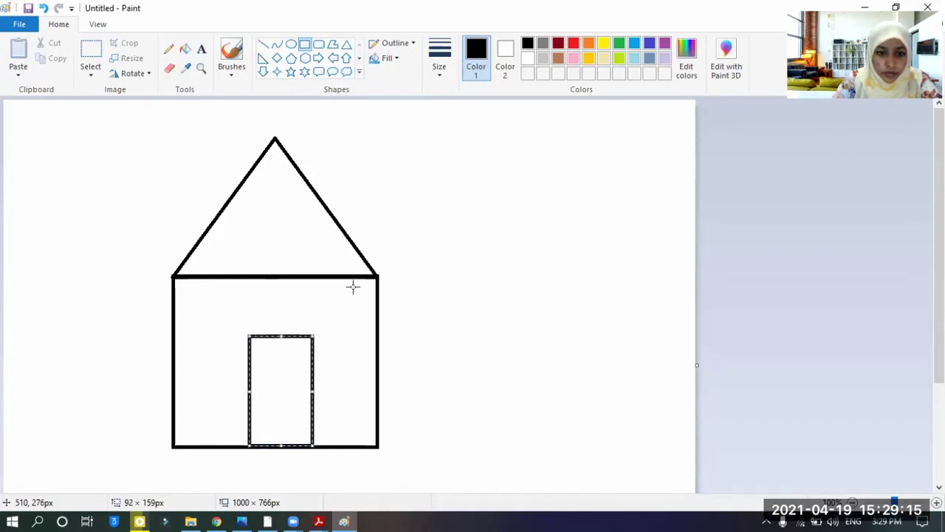
{"action": "left_click_drag", "start_coordinate": [327, 277], "coordinate": [377, 325]}
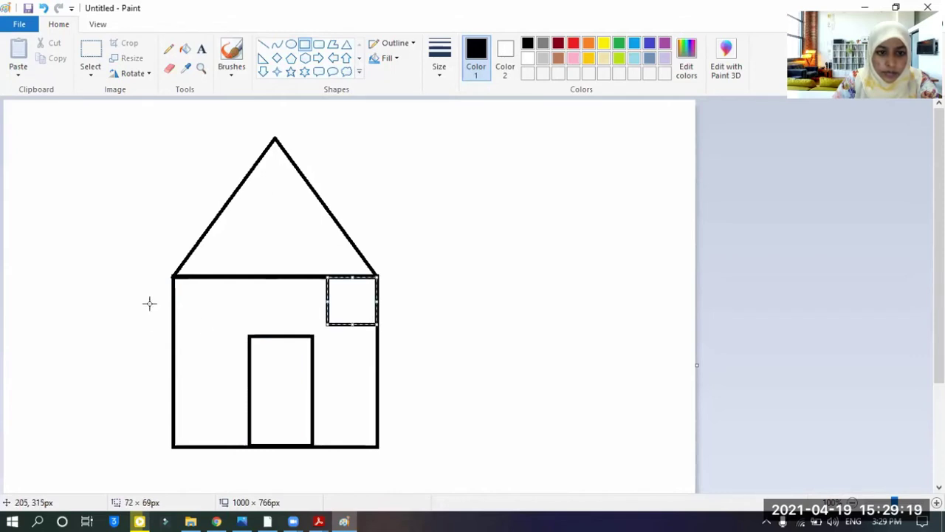
{"action": "left_click_drag", "start_coordinate": [175, 278], "coordinate": [232, 337]}
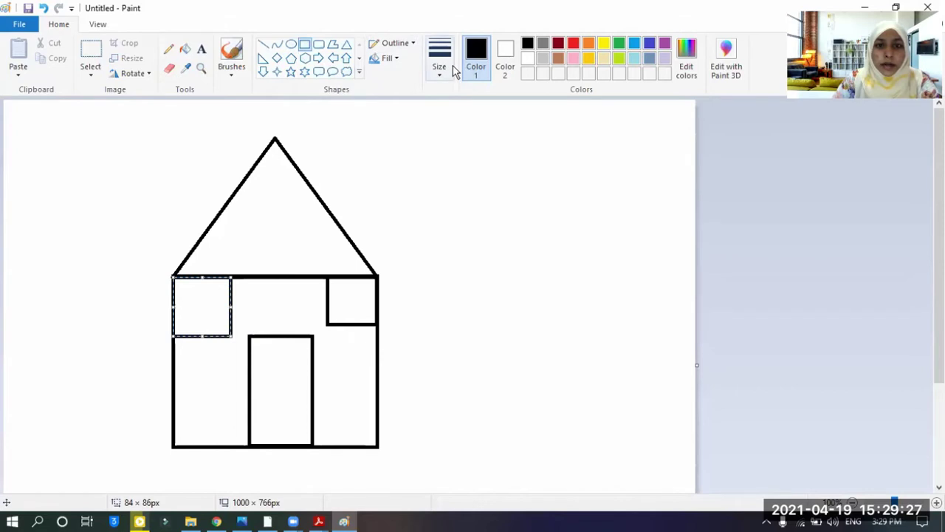
- Change the outline of the wall's upper-left window to Crayon in brown
{"action": "left_click", "coordinate": [415, 43]}
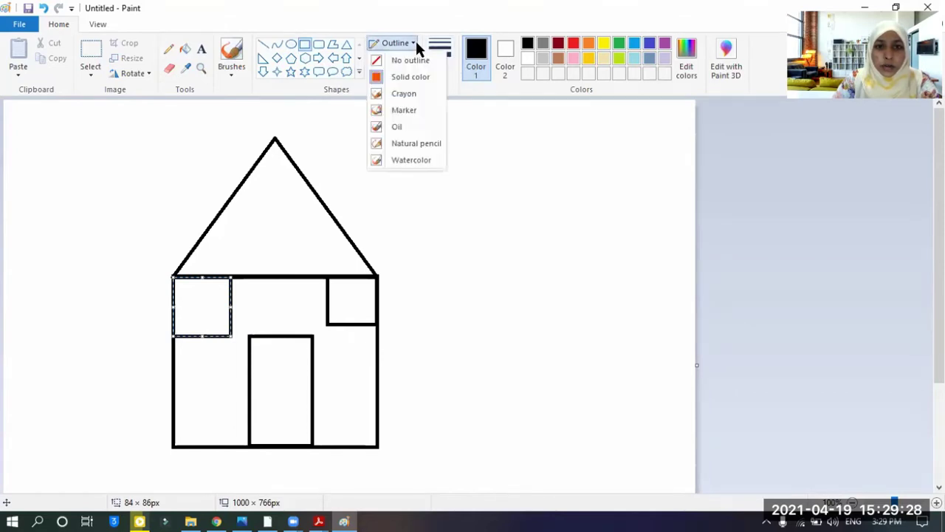
{"action": "left_click", "coordinate": [412, 95]}
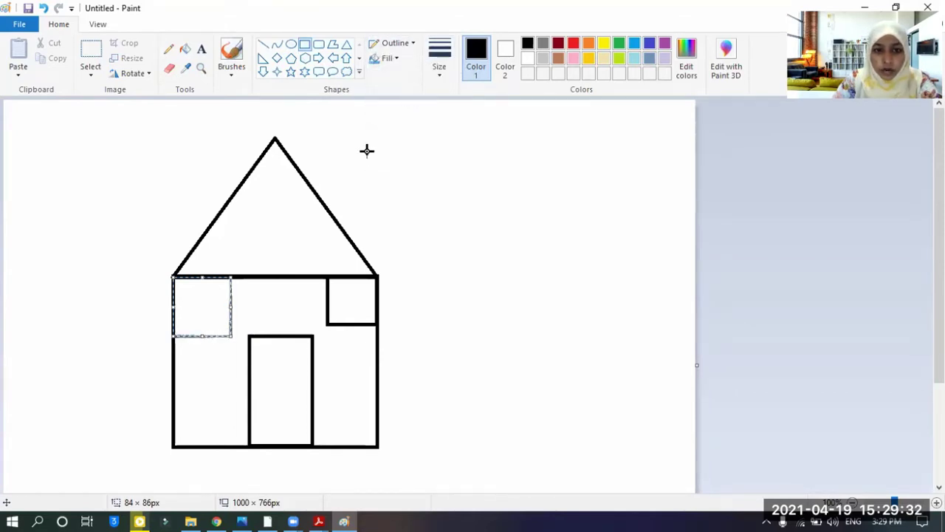
{"action": "left_click", "coordinate": [559, 58]}
{"action": "left_click", "coordinate": [505, 170]}
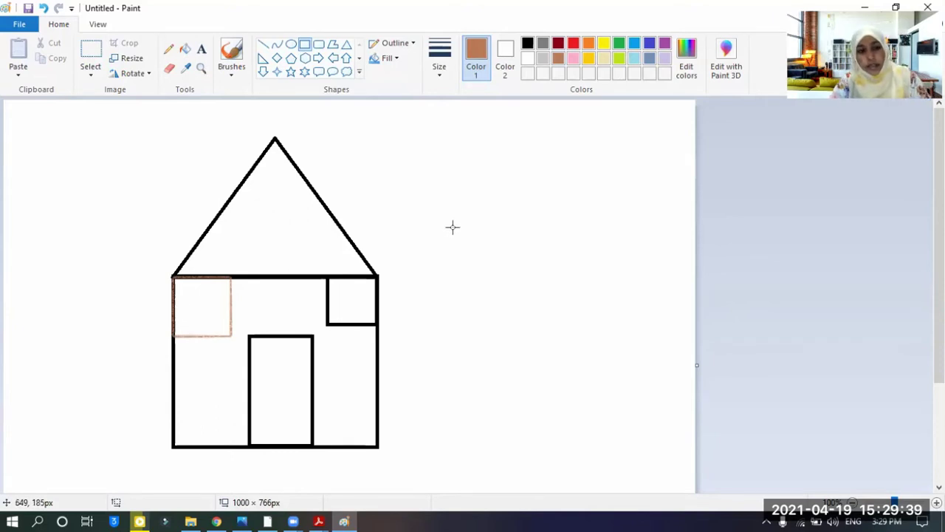
{"action": "key", "text": "ctrl+z"}
{"action": "key", "text": "ctrl+y"}
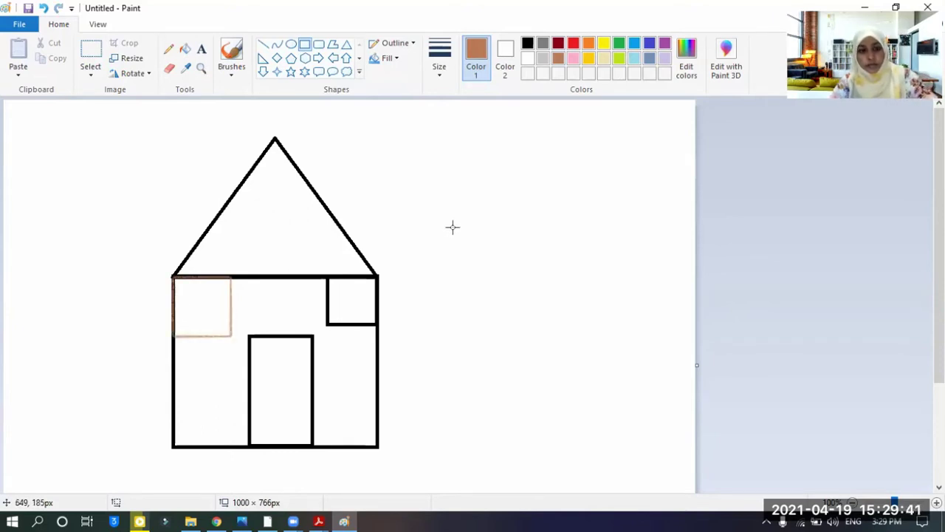
- Set the drawing colour back to black and the shape outline back to Solid color
{"action": "left_click", "coordinate": [531, 45]}
{"action": "left_click", "coordinate": [397, 44]}
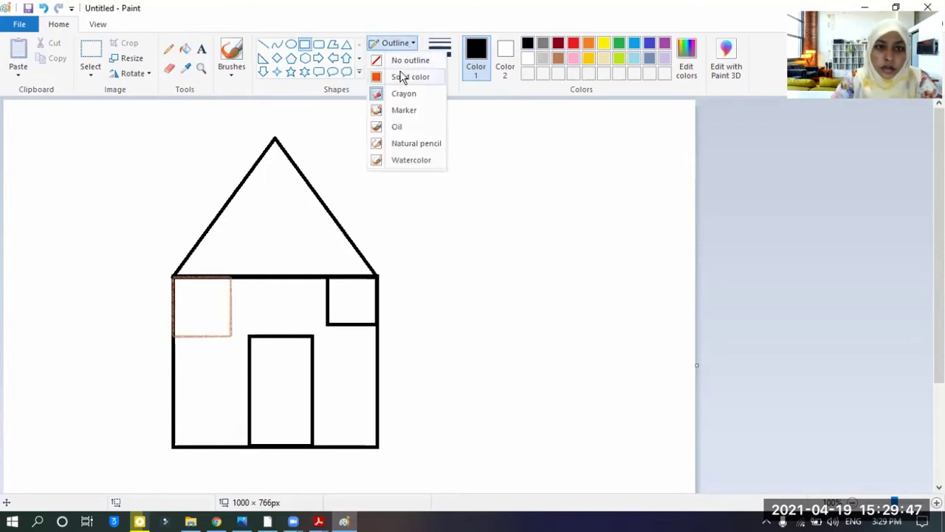
{"action": "left_click", "coordinate": [403, 78]}
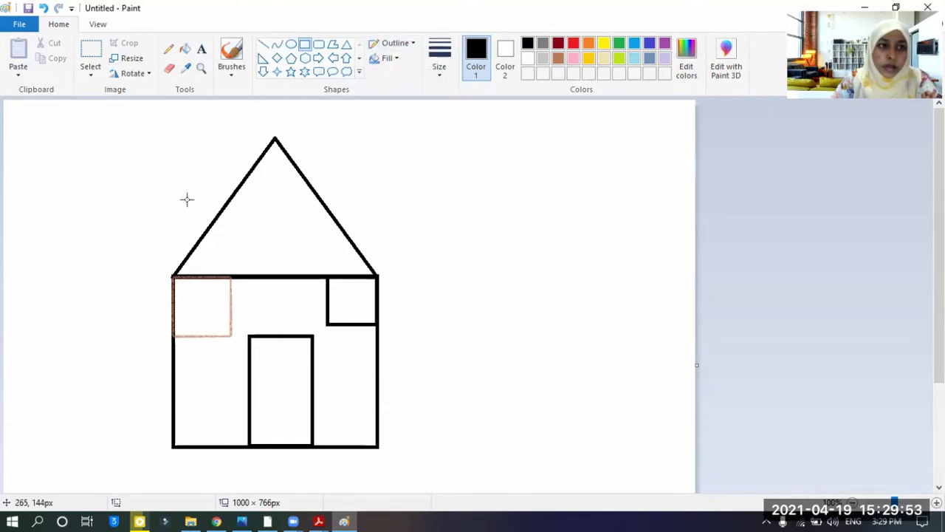
{"action": "left_click", "coordinate": [399, 43]}
{"action": "left_click", "coordinate": [398, 42]}
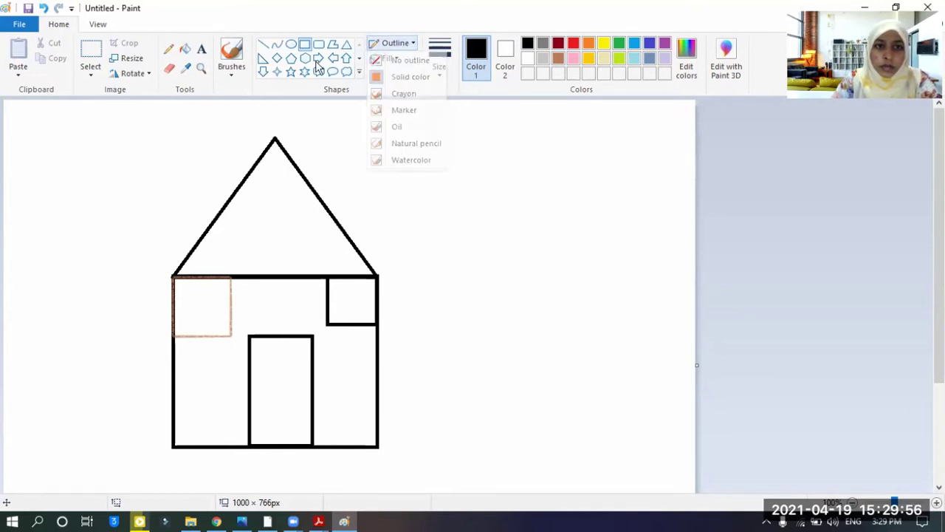
- Fill both window squares with black
{"action": "left_click", "coordinate": [184, 49]}
{"action": "left_click", "coordinate": [216, 307]}
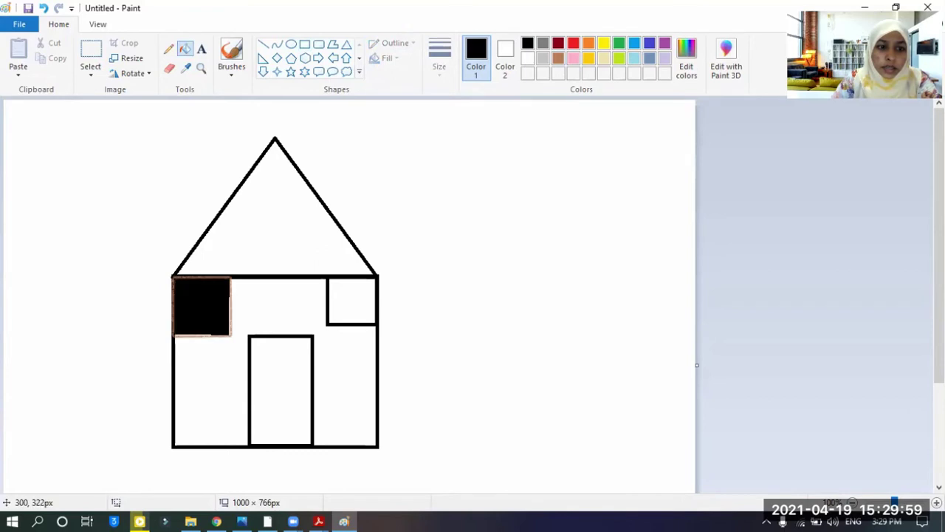
{"action": "left_click", "coordinate": [365, 300]}
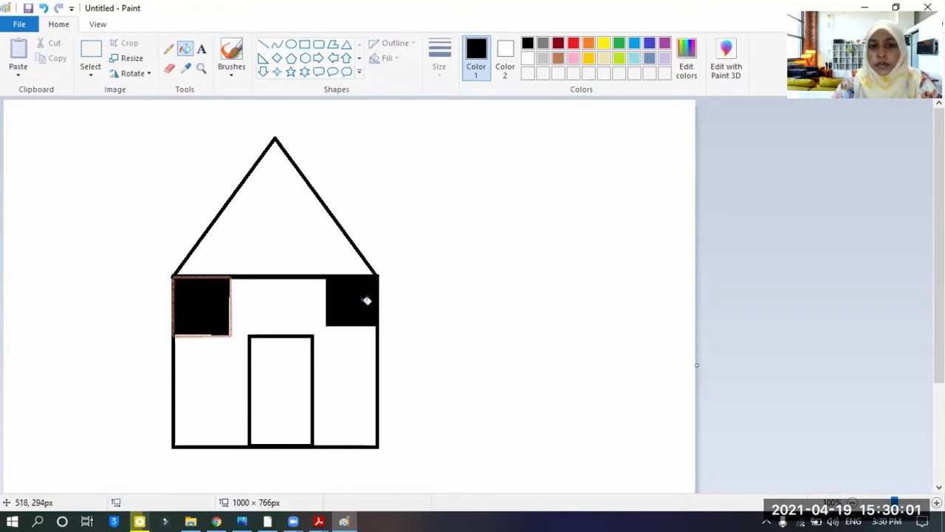
- Try to recolour the two black windows by filling them with brown
{"action": "left_click", "coordinate": [558, 58]}
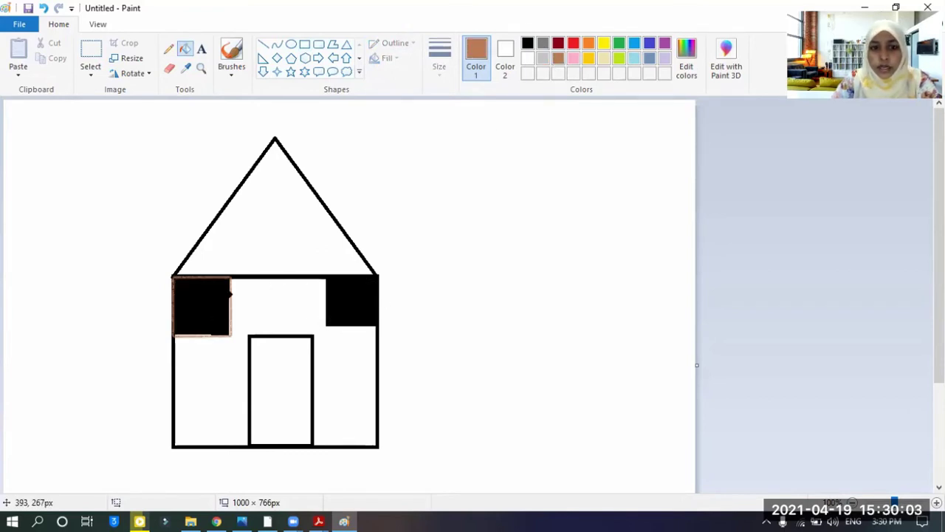
{"action": "left_click", "coordinate": [207, 296]}
{"action": "left_click", "coordinate": [347, 307]}
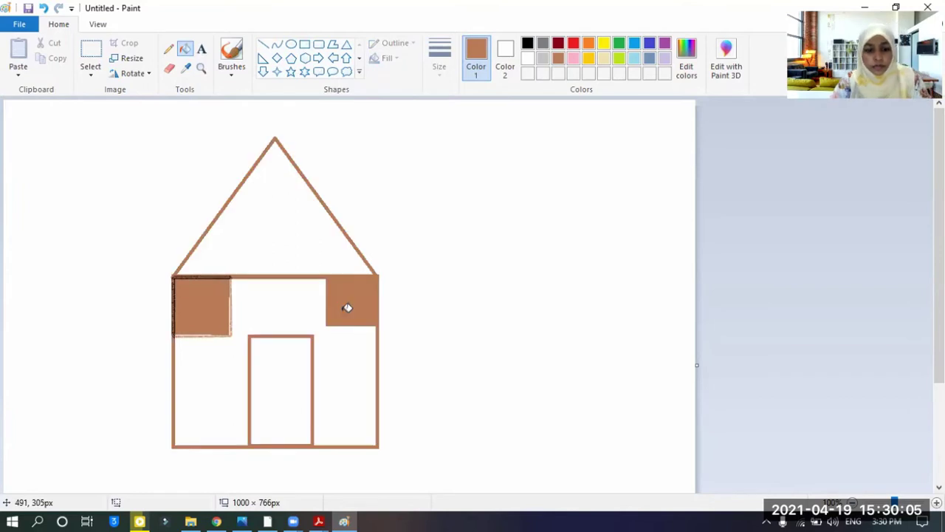
- Undo the brown and black window fills and fill both emptied window squares with brown
{"action": "key", "text": "ctrl+z"}
{"action": "key", "text": "ctrl+y"}
{"action": "key", "text": "ctrl+z"}
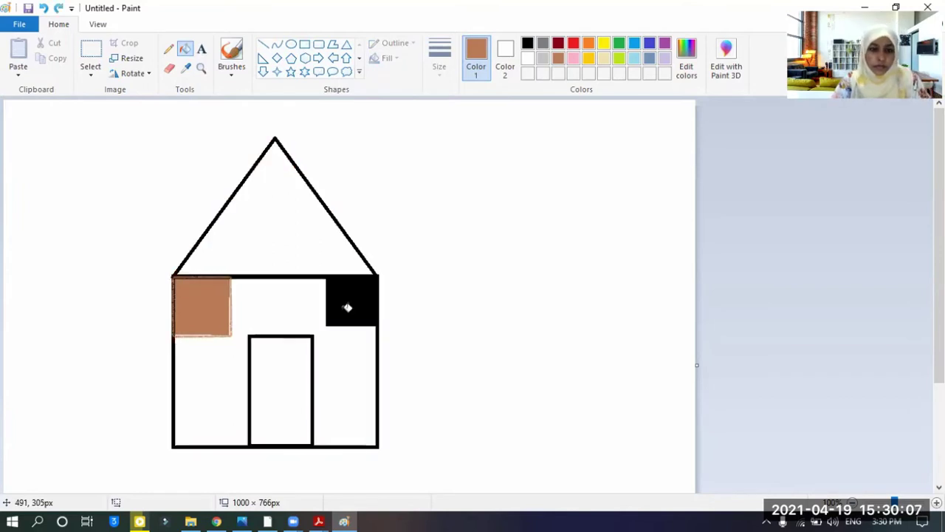
{"action": "key", "text": "ctrl+z"}
{"action": "key", "text": "ctrl+z"}
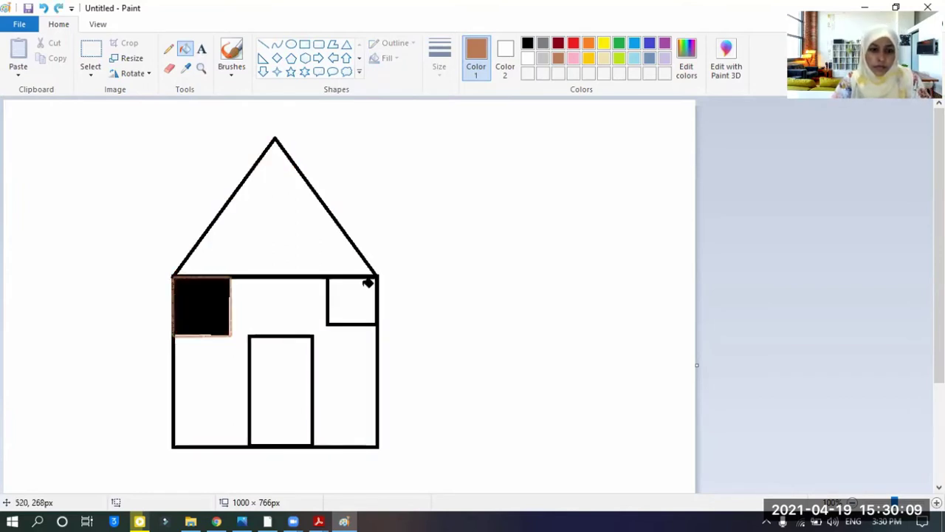
{"action": "left_click", "coordinate": [361, 280]}
{"action": "key", "text": "ctrl+z"}
{"action": "key", "text": "ctrl+z"}
{"action": "key", "text": "ctrl+z"}
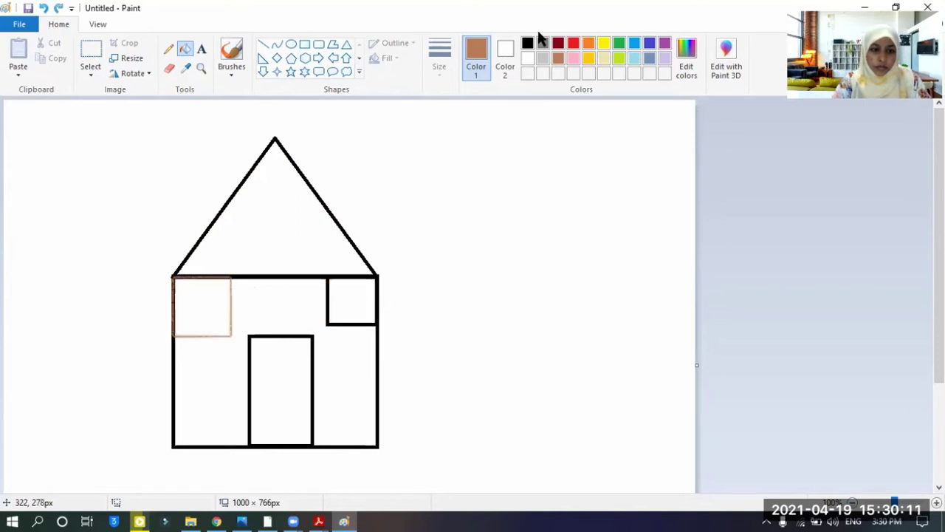
{"action": "key", "text": "ctrl+y"}
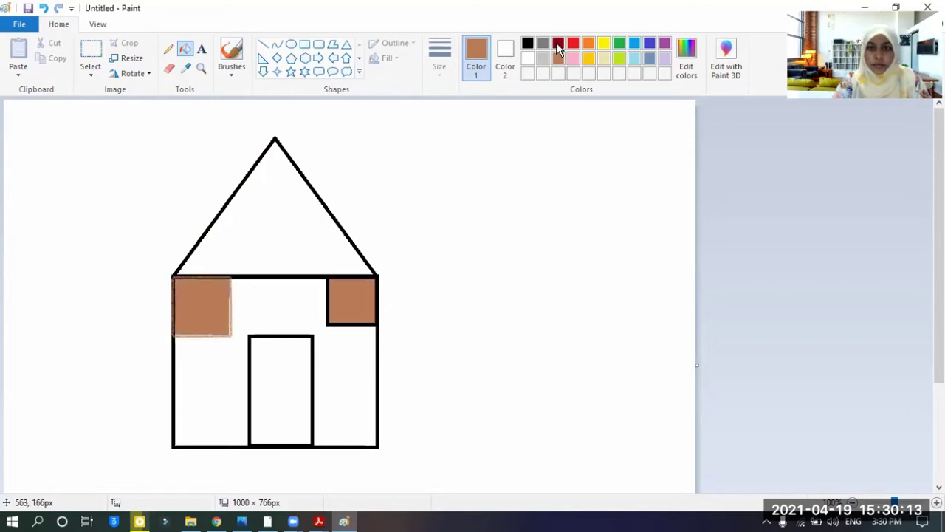
- Fill the triangular roof with dark red and the wall around the door with brown
{"action": "left_click", "coordinate": [558, 43]}
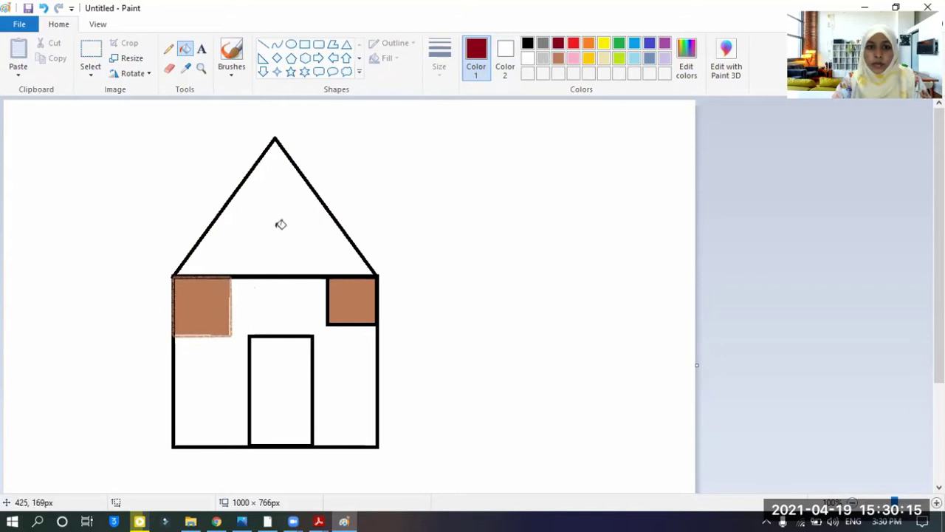
{"action": "left_click", "coordinate": [281, 224]}
{"action": "left_click", "coordinate": [559, 61]}
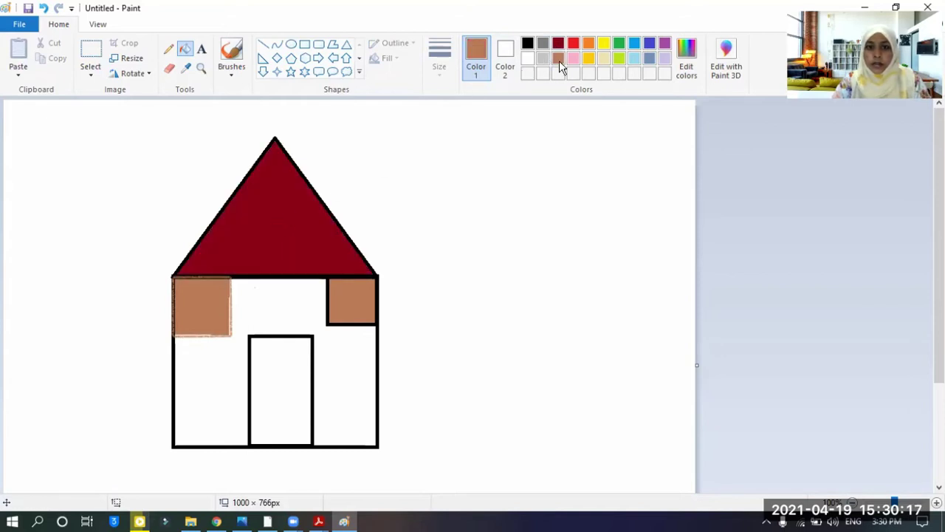
{"action": "left_click", "coordinate": [359, 407]}
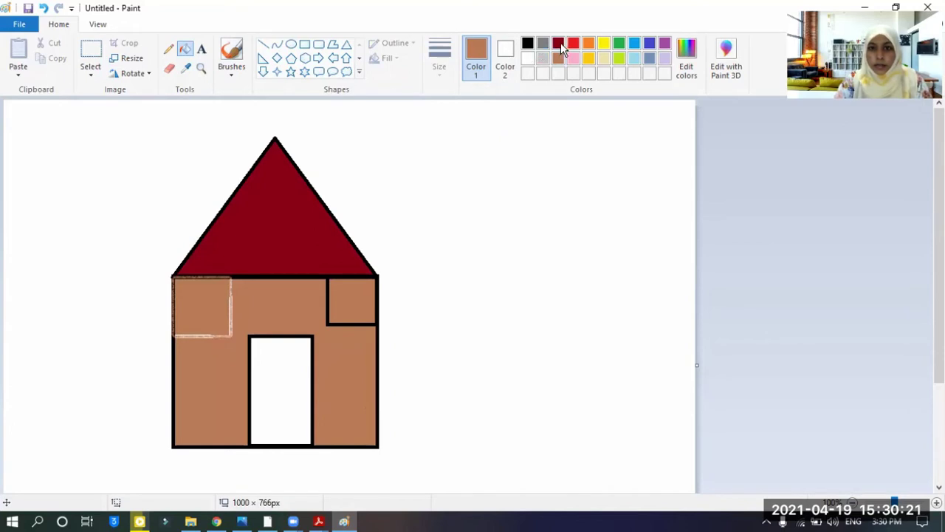
- Fill both window squares with dark red to match the roof
{"action": "left_click", "coordinate": [558, 43]}
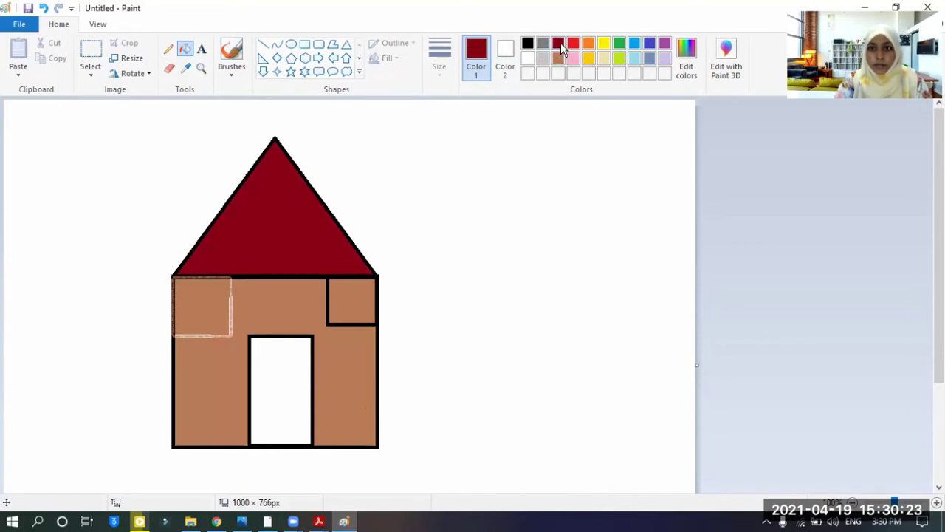
{"action": "left_click", "coordinate": [209, 285]}
{"action": "left_click", "coordinate": [344, 295]}
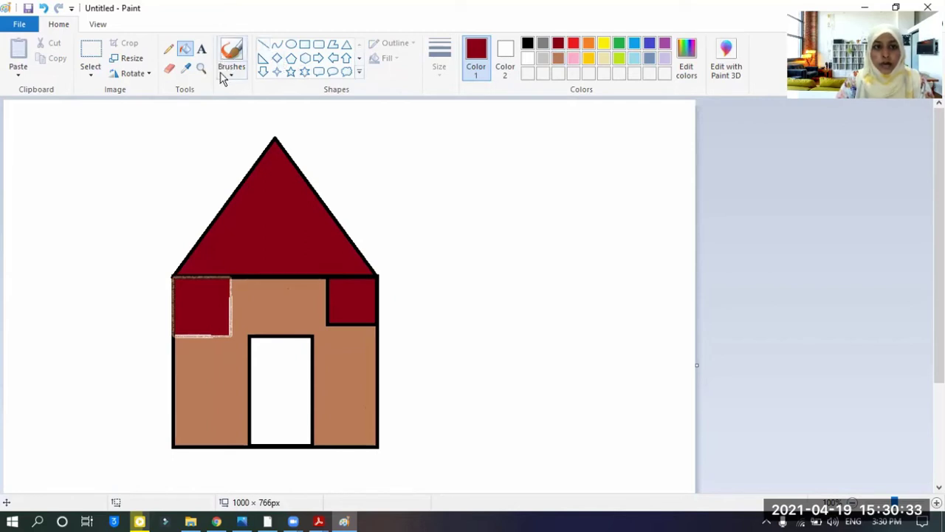
- Choose the standard paint brush and mix a darker custom shade of brown as the drawing colour
{"action": "left_click", "coordinate": [167, 51]}
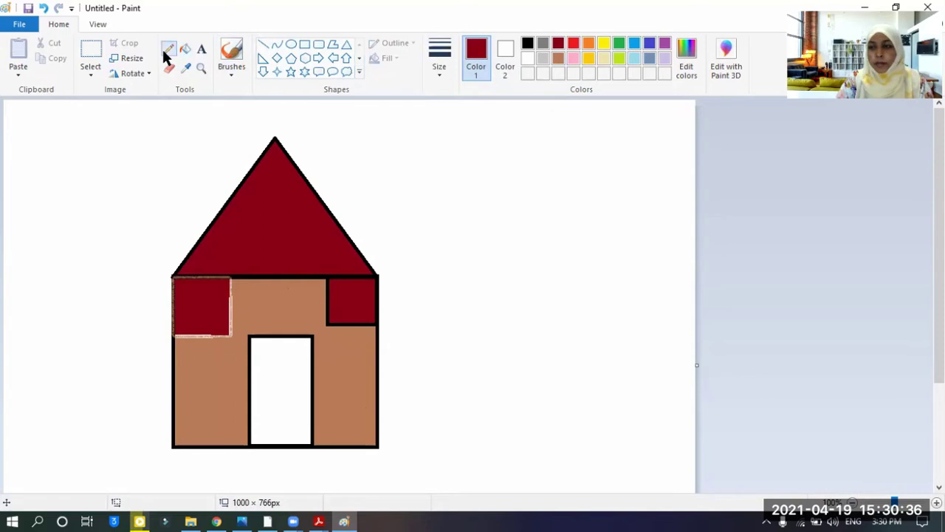
{"action": "left_click", "coordinate": [232, 68]}
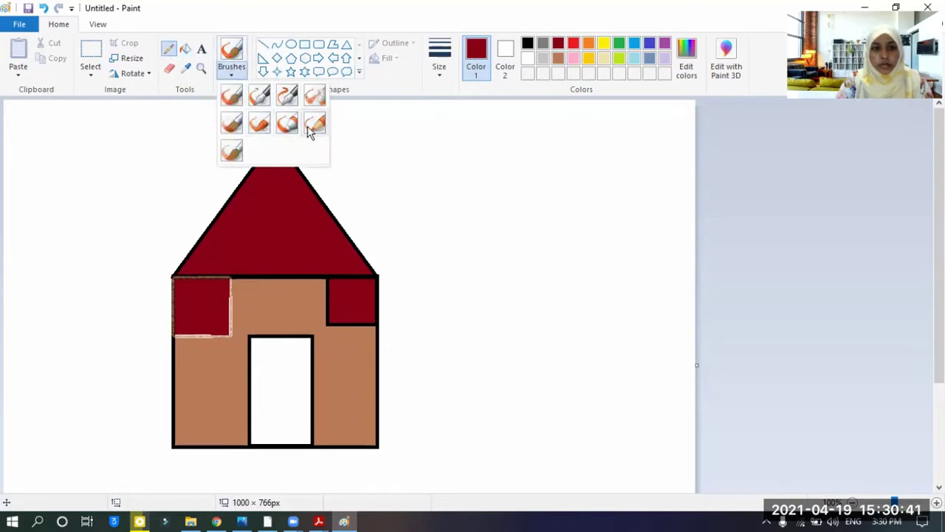
{"action": "left_click", "coordinate": [231, 95]}
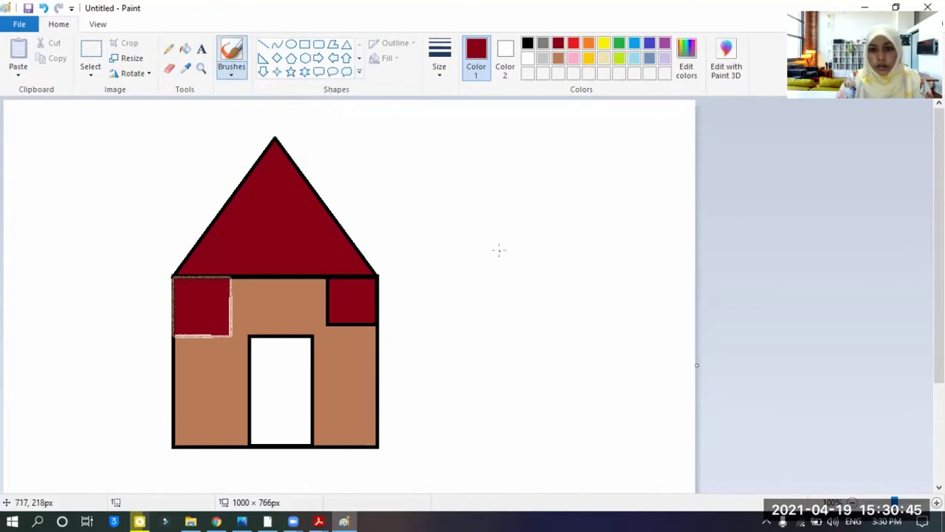
{"action": "left_click", "coordinate": [558, 58]}
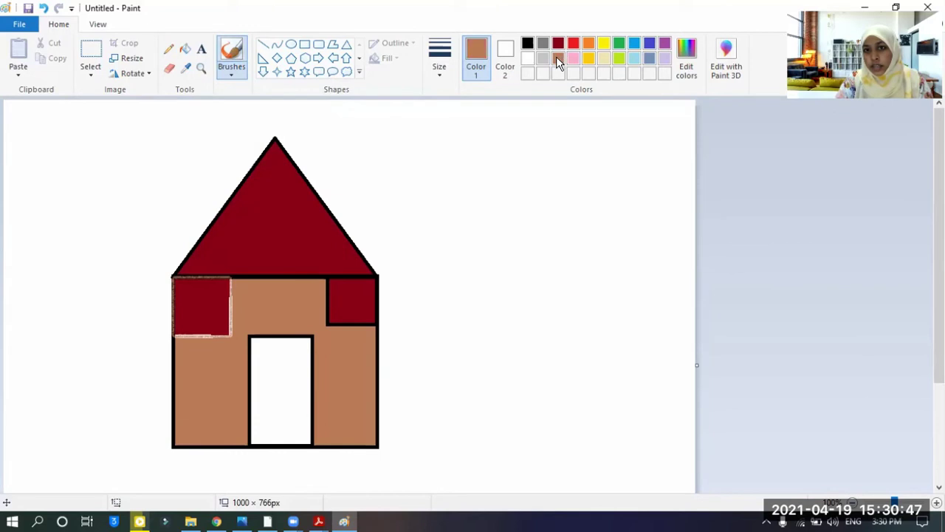
{"action": "left_click", "coordinate": [693, 63]}
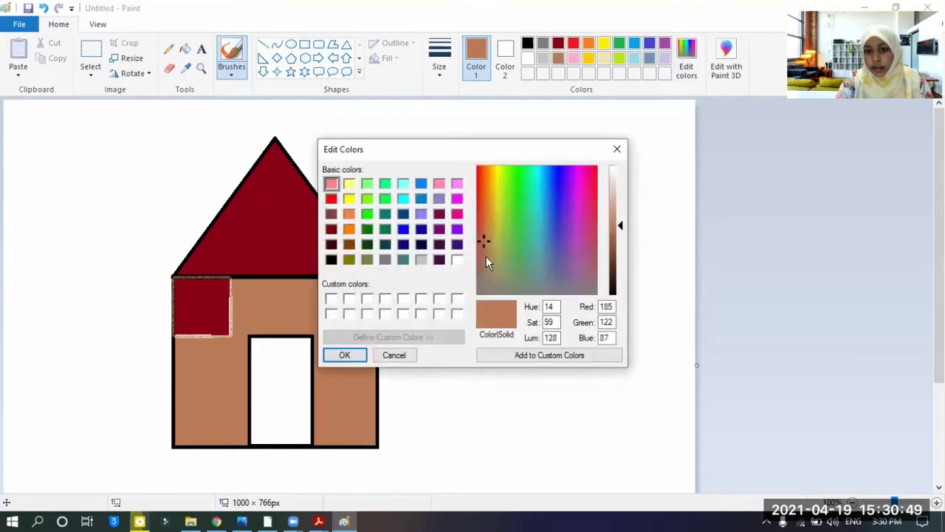
{"action": "left_click_drag", "start_coordinate": [621, 223], "coordinate": [619, 248]}
{"action": "left_click", "coordinate": [343, 356]}
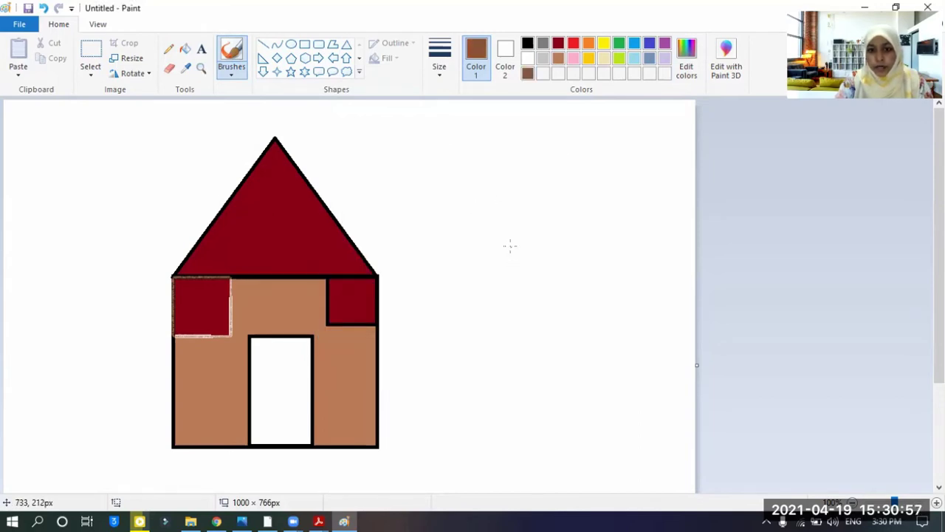
- Draw both sides of a tree trunk beside the house in dark brown, flaring outward at the ground
{"action": "mouse_move", "coordinate": [503, 336]}
{"action": "left_mouse_down"}
{"action": "mouse_move", "coordinate": [484, 392]}
{"action": "mouse_move", "coordinate": [464, 413]}
{"action": "mouse_move", "coordinate": [388, 447]}
{"action": "left_mouse_up"}
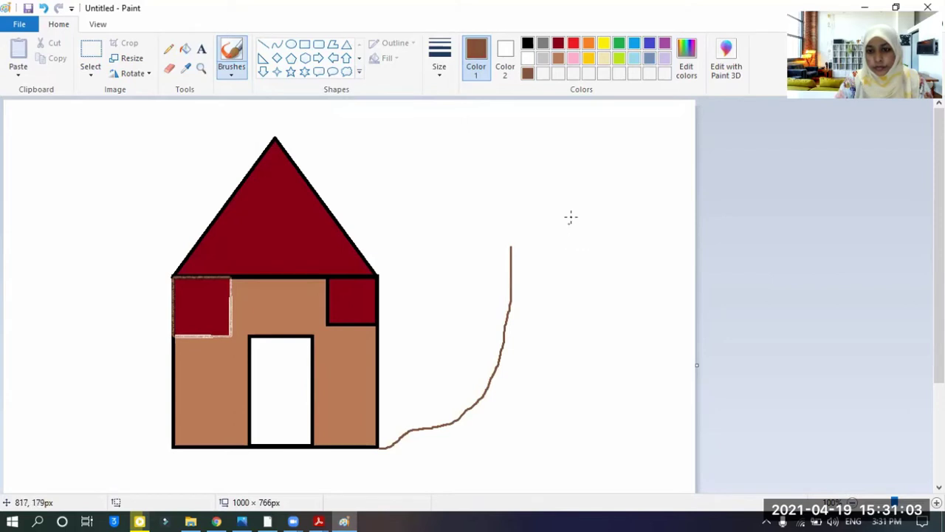
{"action": "left_click_drag", "start_coordinate": [572, 269], "coordinate": [571, 338]}
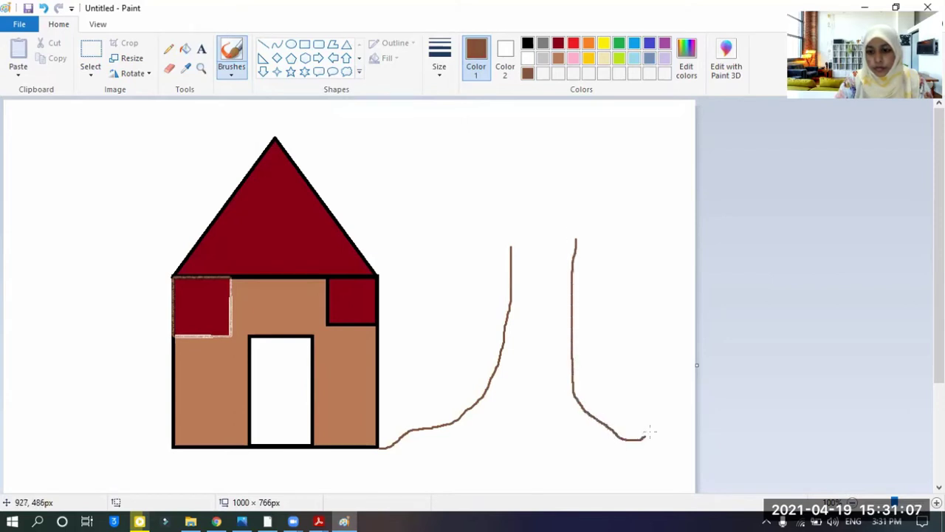
{"action": "left_click_drag", "start_coordinate": [648, 433], "coordinate": [669, 437]}
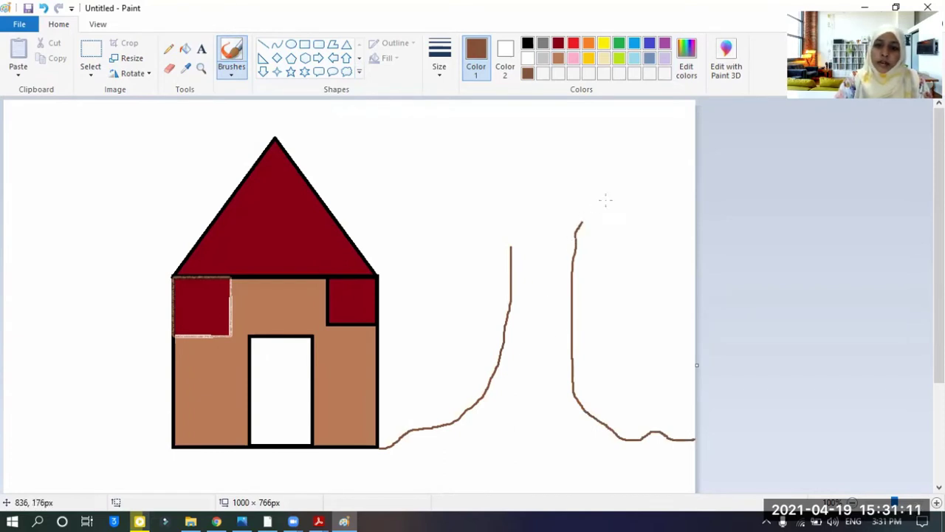
- Draw the tree's forked branches in dark brown above and to both sides of the trunk
{"action": "left_click_drag", "start_coordinate": [605, 199], "coordinate": [646, 168]}
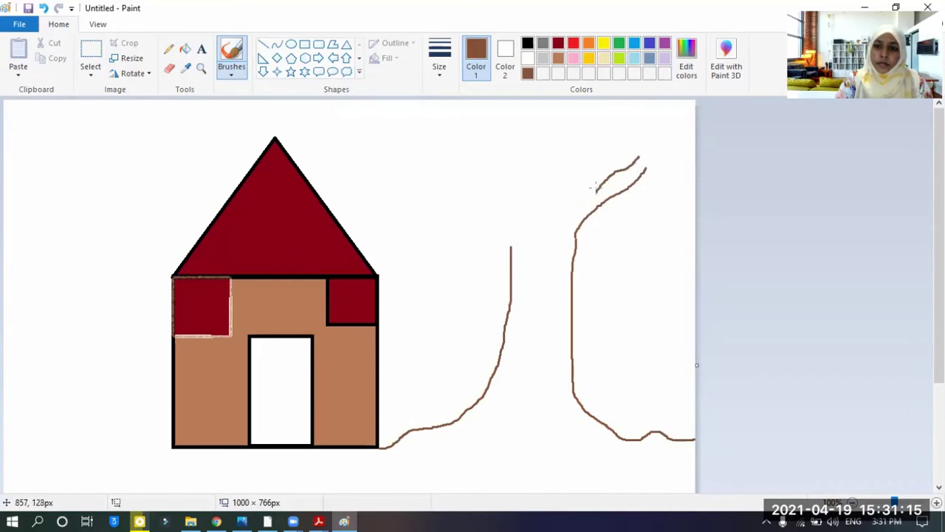
{"action": "mouse_move", "coordinate": [597, 188]}
{"action": "left_mouse_down"}
{"action": "mouse_move", "coordinate": [605, 134]}
{"action": "mouse_move", "coordinate": [589, 148]}
{"action": "mouse_move", "coordinate": [572, 212]}
{"action": "mouse_move", "coordinate": [566, 180]}
{"action": "left_mouse_up"}
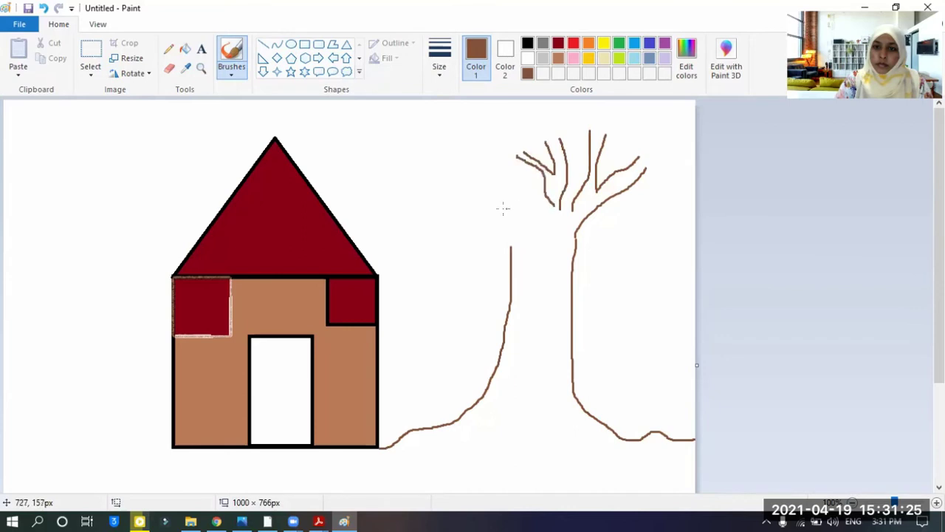
{"action": "mouse_move", "coordinate": [511, 246]}
{"action": "left_mouse_down"}
{"action": "mouse_move", "coordinate": [371, 206]}
{"action": "mouse_move", "coordinate": [389, 190]}
{"action": "mouse_move", "coordinate": [438, 204]}
{"action": "mouse_move", "coordinate": [382, 164]}
{"action": "left_mouse_up"}
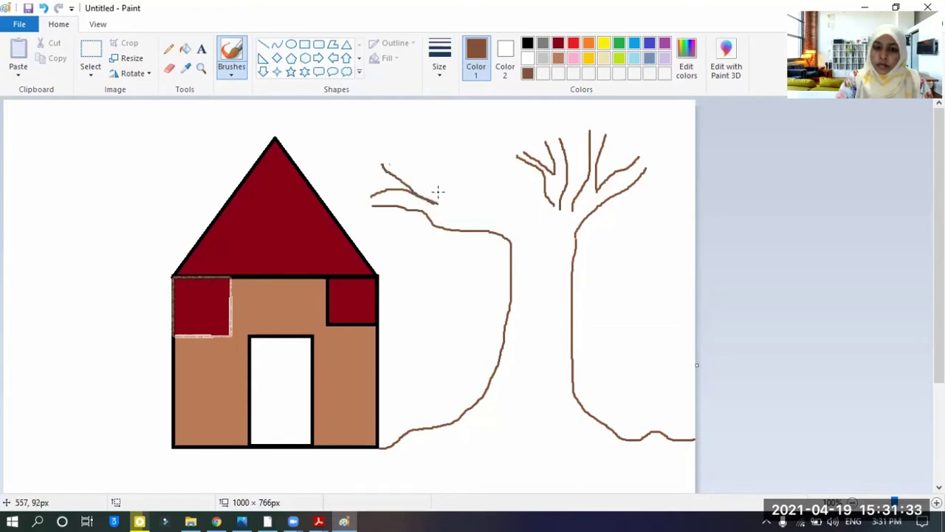
{"action": "mouse_move", "coordinate": [439, 193]}
{"action": "left_mouse_down"}
{"action": "mouse_move", "coordinate": [420, 135]}
{"action": "mouse_move", "coordinate": [429, 135]}
{"action": "mouse_move", "coordinate": [465, 216]}
{"action": "mouse_move", "coordinate": [499, 216]}
{"action": "mouse_move", "coordinate": [483, 196]}
{"action": "mouse_move", "coordinate": [470, 130]}
{"action": "mouse_move", "coordinate": [494, 182]}
{"action": "mouse_move", "coordinate": [496, 152]}
{"action": "left_mouse_up"}
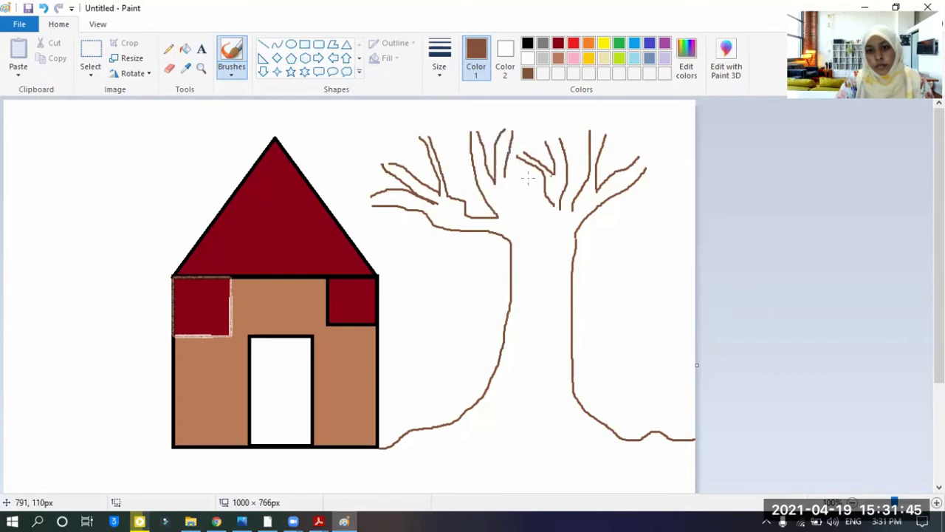
{"action": "left_click_drag", "start_coordinate": [504, 178], "coordinate": [526, 213]}
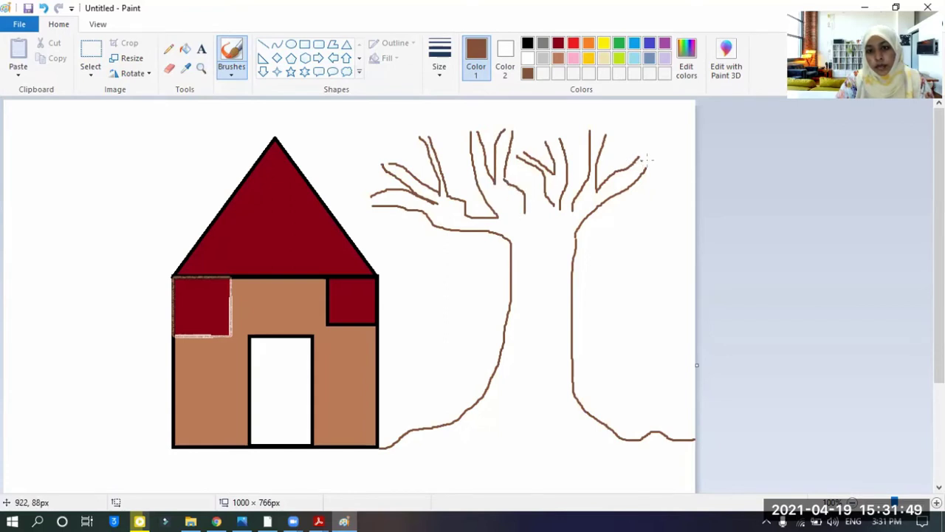
{"action": "mouse_move", "coordinate": [646, 159]}
{"action": "left_mouse_down"}
{"action": "mouse_move", "coordinate": [691, 201]}
{"action": "mouse_move", "coordinate": [686, 181]}
{"action": "left_mouse_up"}
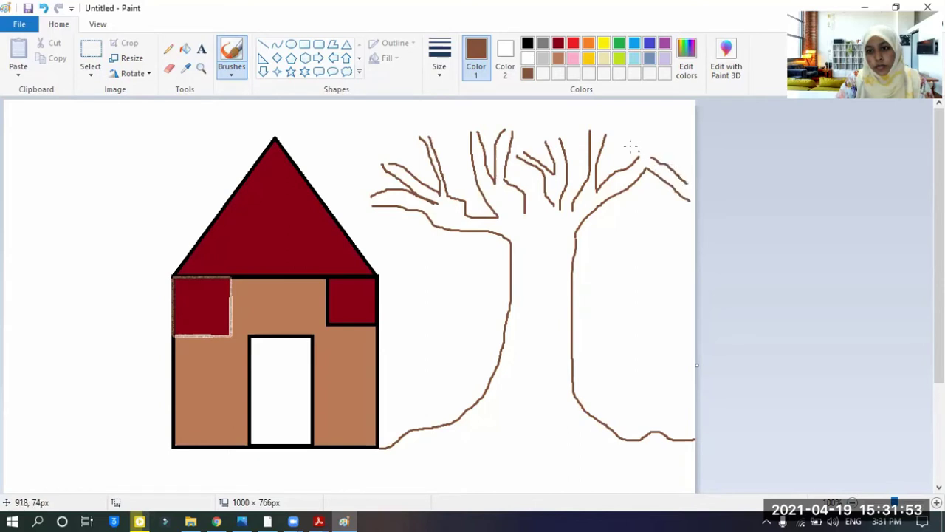
{"action": "left_click_drag", "start_coordinate": [643, 147], "coordinate": [640, 130]}
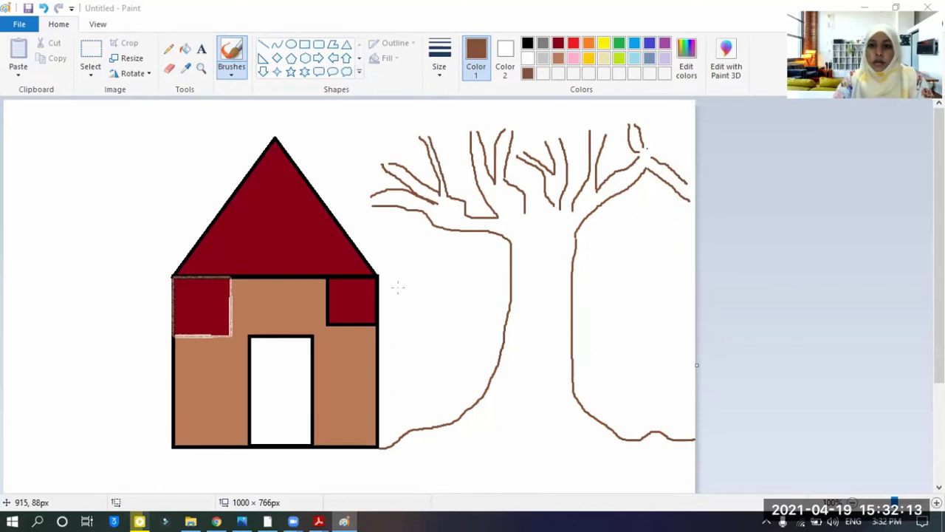
- Spray green foliage over the branches nearest the house with the airbrush
{"action": "left_click", "coordinate": [233, 80]}
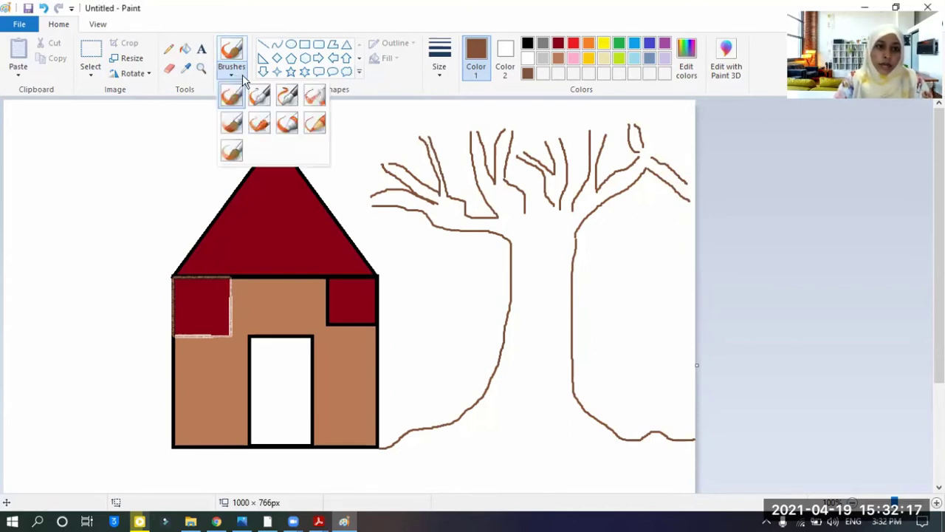
{"action": "left_click", "coordinate": [314, 95]}
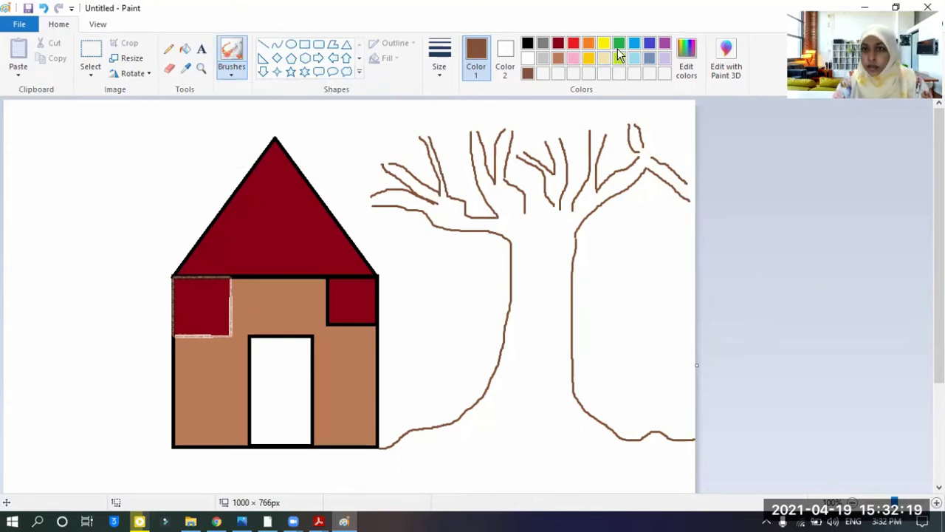
{"action": "left_click", "coordinate": [618, 46]}
{"action": "mouse_move", "coordinate": [423, 213]}
{"action": "left_mouse_down"}
{"action": "mouse_move", "coordinate": [429, 222]}
{"action": "mouse_move", "coordinate": [405, 229]}
{"action": "mouse_move", "coordinate": [375, 208]}
{"action": "mouse_move", "coordinate": [369, 222]}
{"action": "mouse_move", "coordinate": [359, 192]}
{"action": "mouse_move", "coordinate": [378, 204]}
{"action": "mouse_move", "coordinate": [372, 180]}
{"action": "mouse_move", "coordinate": [378, 202]}
{"action": "mouse_move", "coordinate": [401, 170]}
{"action": "mouse_move", "coordinate": [425, 191]}
{"action": "mouse_move", "coordinate": [432, 149]}
{"action": "mouse_move", "coordinate": [391, 189]}
{"action": "mouse_move", "coordinate": [399, 159]}
{"action": "mouse_move", "coordinate": [390, 155]}
{"action": "mouse_move", "coordinate": [405, 159]}
{"action": "mouse_move", "coordinate": [419, 135]}
{"action": "mouse_move", "coordinate": [452, 151]}
{"action": "left_mouse_up"}
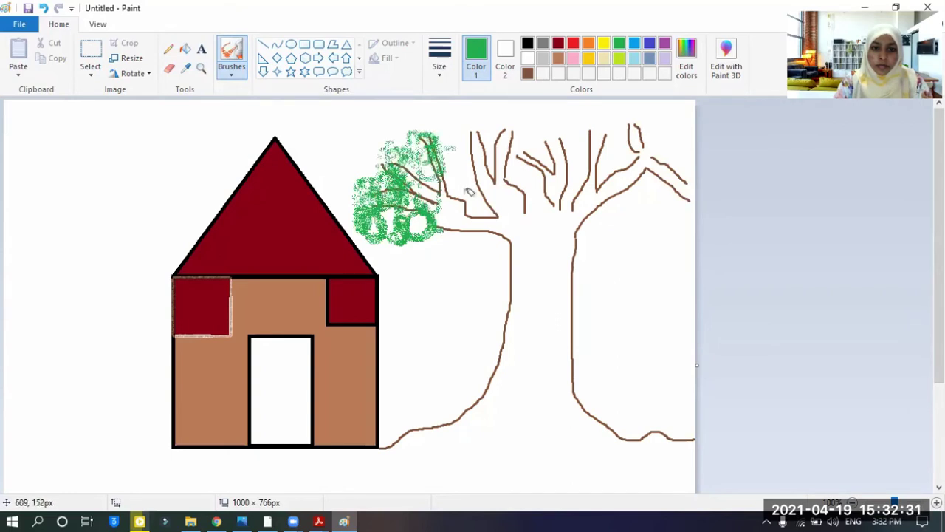
{"action": "mouse_move", "coordinate": [469, 193]}
{"action": "left_mouse_down"}
{"action": "mouse_move", "coordinate": [452, 193]}
{"action": "mouse_move", "coordinate": [473, 178]}
{"action": "mouse_move", "coordinate": [451, 174]}
{"action": "left_mouse_up"}
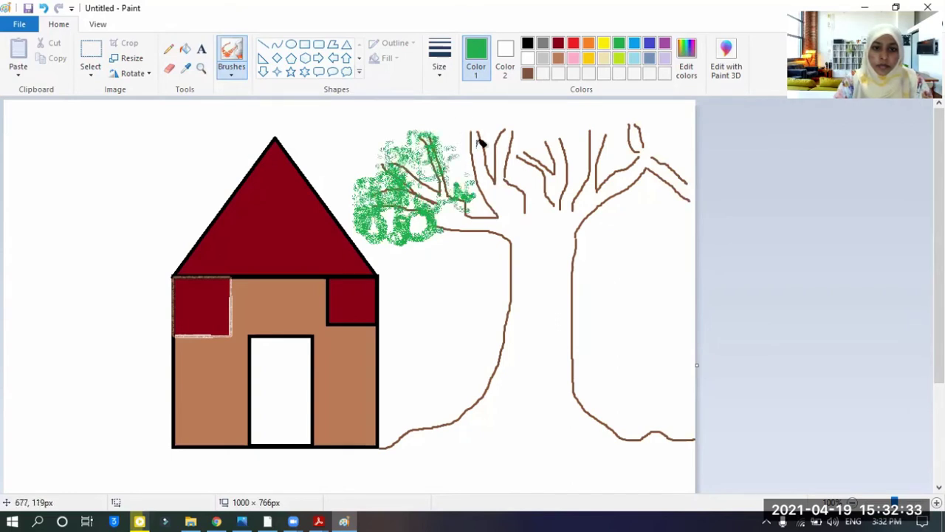
{"action": "mouse_move", "coordinate": [478, 142]}
{"action": "left_mouse_down"}
{"action": "mouse_move", "coordinate": [502, 136]}
{"action": "mouse_move", "coordinate": [523, 180]}
{"action": "mouse_move", "coordinate": [523, 120]}
{"action": "mouse_move", "coordinate": [532, 153]}
{"action": "mouse_move", "coordinate": [524, 141]}
{"action": "mouse_move", "coordinate": [547, 99]}
{"action": "mouse_move", "coordinate": [550, 142]}
{"action": "left_mouse_up"}
- Widen the airbrush and spray green foliage over the rest of the tree's crown, including below the branches
{"action": "left_click", "coordinate": [439, 66]}
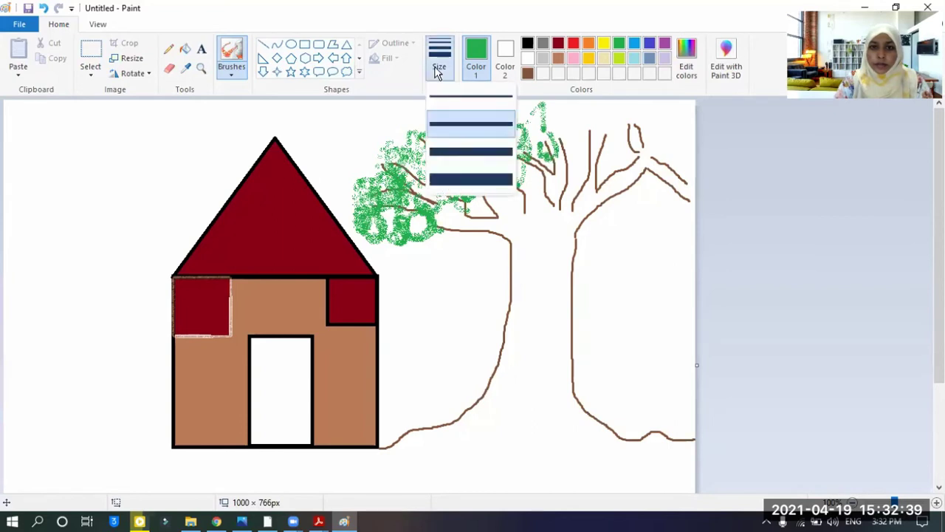
{"action": "left_click", "coordinate": [524, 200]}
{"action": "left_click_drag", "start_coordinate": [520, 195], "coordinate": [508, 220]}
{"action": "mouse_move", "coordinate": [485, 268]}
{"action": "left_mouse_down"}
{"action": "mouse_move", "coordinate": [460, 285]}
{"action": "mouse_move", "coordinate": [440, 263]}
{"action": "left_mouse_up"}
{"action": "left_click_drag", "start_coordinate": [439, 229], "coordinate": [455, 247]}
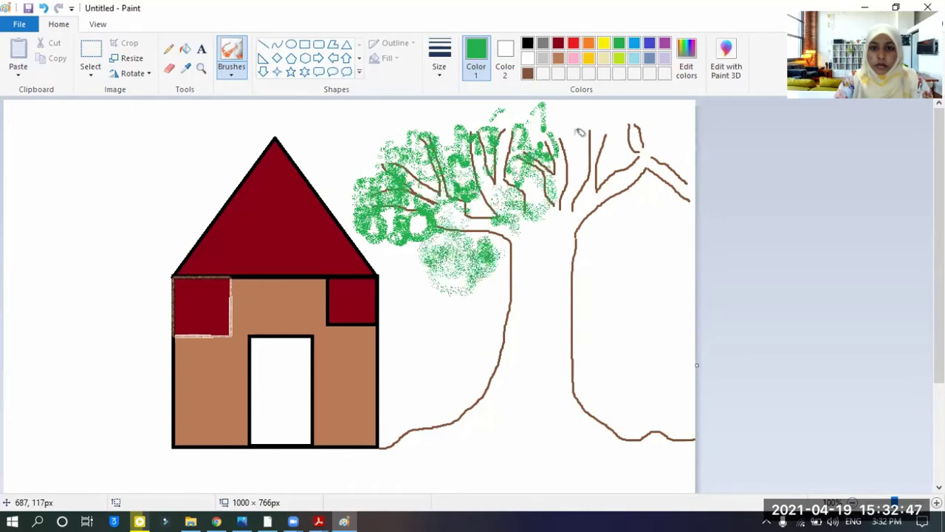
{"action": "mouse_move", "coordinate": [552, 142]}
{"action": "left_mouse_down"}
{"action": "mouse_move", "coordinate": [573, 151]}
{"action": "mouse_move", "coordinate": [665, 126]}
{"action": "mouse_move", "coordinate": [644, 186]}
{"action": "mouse_move", "coordinate": [645, 250]}
{"action": "mouse_move", "coordinate": [641, 193]}
{"action": "mouse_move", "coordinate": [624, 222]}
{"action": "mouse_move", "coordinate": [581, 231]}
{"action": "left_mouse_up"}
{"action": "mouse_move", "coordinate": [582, 192]}
{"action": "left_mouse_down"}
{"action": "mouse_move", "coordinate": [541, 125]}
{"action": "mouse_move", "coordinate": [543, 139]}
{"action": "mouse_move", "coordinate": [503, 128]}
{"action": "mouse_move", "coordinate": [509, 97]}
{"action": "mouse_move", "coordinate": [473, 131]}
{"action": "mouse_move", "coordinate": [473, 116]}
{"action": "mouse_move", "coordinate": [451, 155]}
{"action": "mouse_move", "coordinate": [434, 116]}
{"action": "mouse_move", "coordinate": [394, 108]}
{"action": "mouse_move", "coordinate": [396, 119]}
{"action": "mouse_move", "coordinate": [400, 103]}
{"action": "mouse_move", "coordinate": [392, 142]}
{"action": "mouse_move", "coordinate": [346, 161]}
{"action": "mouse_move", "coordinate": [380, 174]}
{"action": "mouse_move", "coordinate": [470, 88]}
{"action": "mouse_move", "coordinate": [534, 132]}
{"action": "mouse_move", "coordinate": [599, 108]}
{"action": "mouse_move", "coordinate": [590, 125]}
{"action": "mouse_move", "coordinate": [568, 106]}
{"action": "mouse_move", "coordinate": [648, 120]}
{"action": "mouse_move", "coordinate": [645, 94]}
{"action": "mouse_move", "coordinate": [680, 95]}
{"action": "mouse_move", "coordinate": [669, 144]}
{"action": "mouse_move", "coordinate": [677, 113]}
{"action": "mouse_move", "coordinate": [674, 240]}
{"action": "mouse_move", "coordinate": [656, 243]}
{"action": "mouse_move", "coordinate": [649, 213]}
{"action": "mouse_move", "coordinate": [621, 248]}
{"action": "mouse_move", "coordinate": [608, 235]}
{"action": "mouse_move", "coordinate": [587, 248]}
{"action": "mouse_move", "coordinate": [577, 220]}
{"action": "mouse_move", "coordinate": [566, 219]}
{"action": "mouse_move", "coordinate": [553, 239]}
{"action": "mouse_move", "coordinate": [514, 221]}
{"action": "left_mouse_up"}
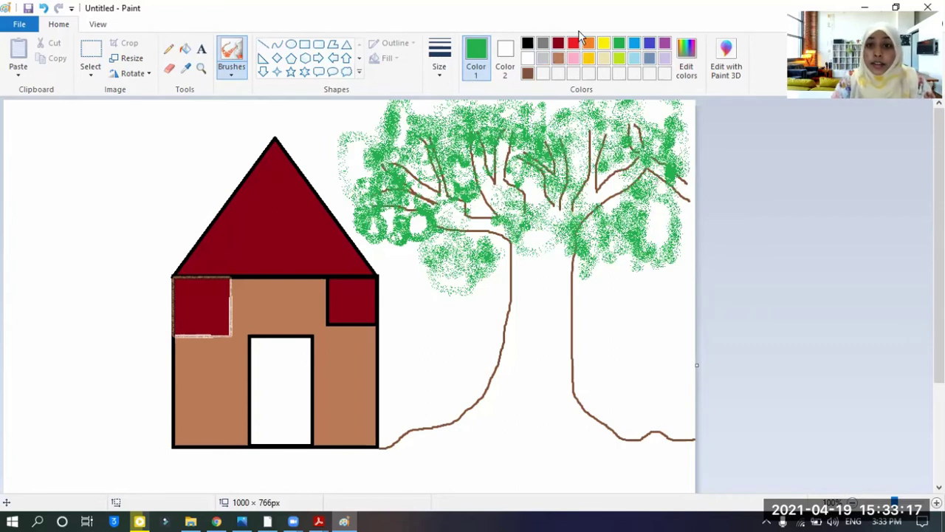
- Paint the first four red fruits on the tree, using the marker brush in a thinner size
{"action": "left_click", "coordinate": [574, 44]}
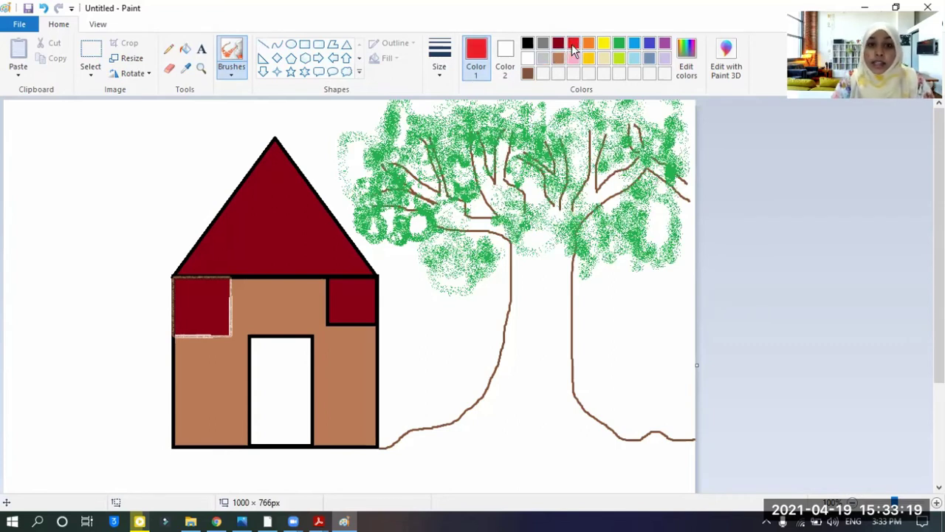
{"action": "left_click", "coordinate": [238, 66]}
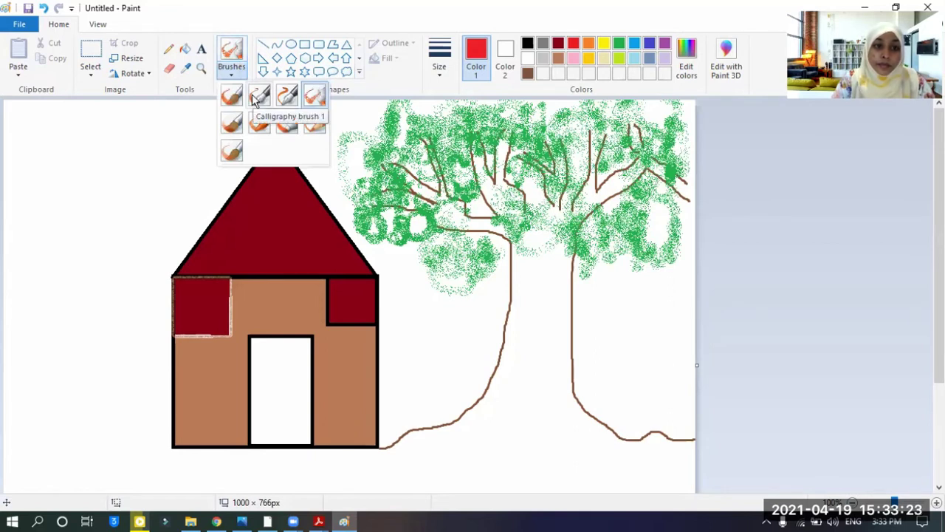
{"action": "left_click", "coordinate": [288, 123]}
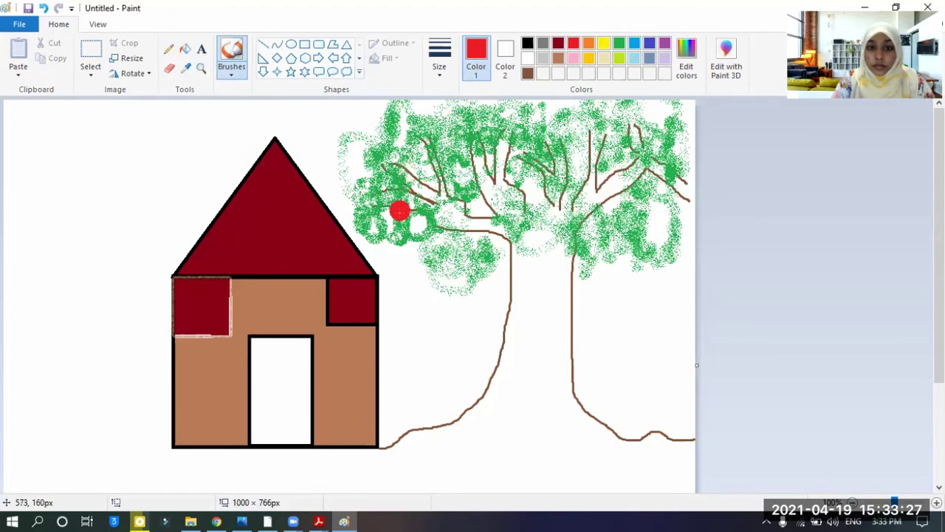
{"action": "left_click", "coordinate": [439, 65]}
{"action": "left_click", "coordinate": [442, 123]}
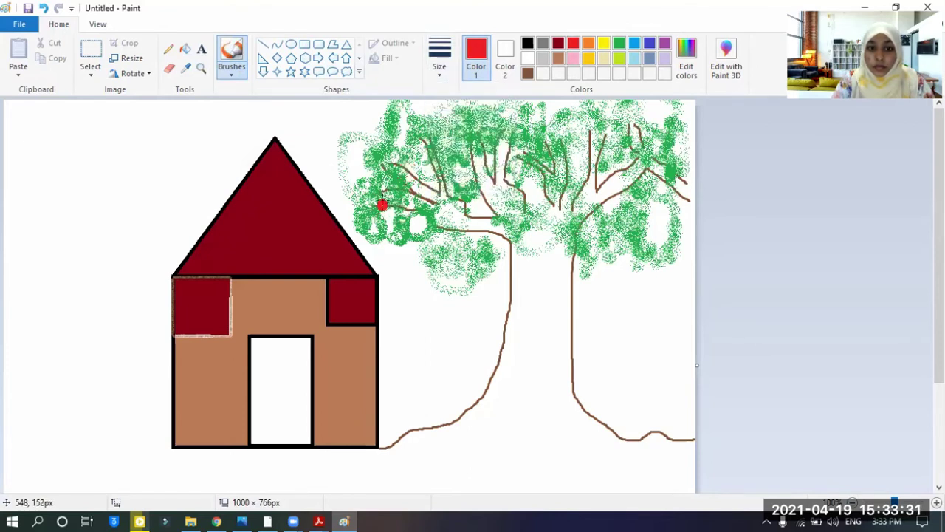
{"action": "left_click_drag", "start_coordinate": [383, 195], "coordinate": [396, 205]}
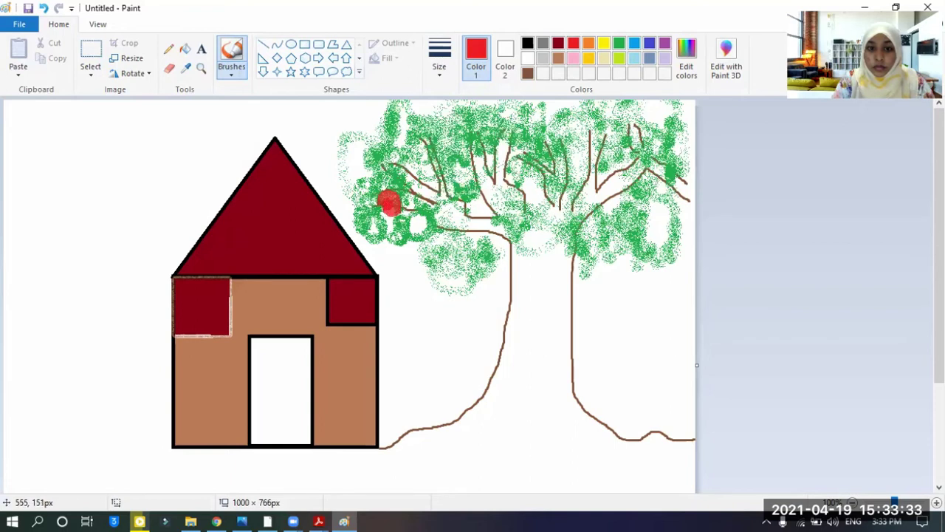
{"action": "left_click_drag", "start_coordinate": [455, 173], "coordinate": [446, 172]}
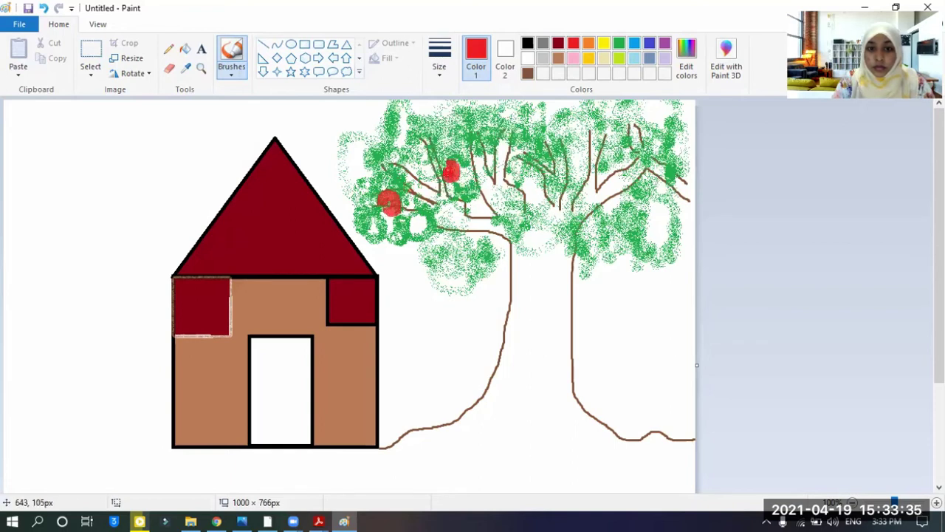
{"action": "left_click_drag", "start_coordinate": [453, 212], "coordinate": [454, 228]}
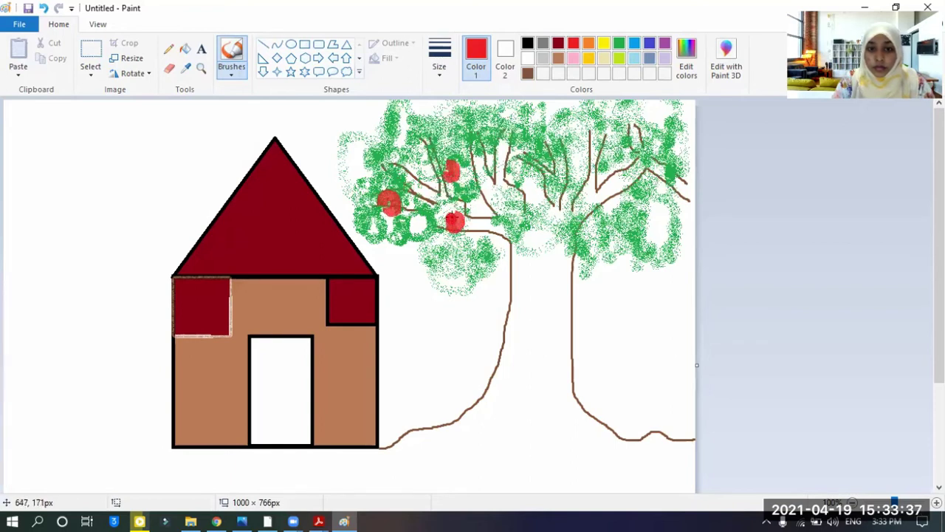
{"action": "mouse_move", "coordinate": [525, 167]}
{"action": "left_mouse_down"}
{"action": "mouse_move", "coordinate": [545, 170]}
{"action": "mouse_move", "coordinate": [533, 178]}
{"action": "left_mouse_up"}
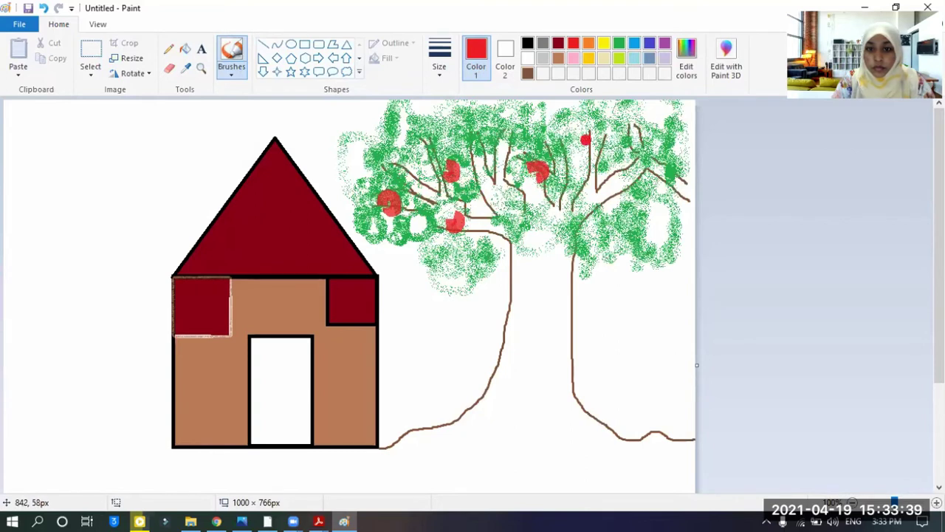
- Paint more red fruits across the far side, top, centre and lower edge of the tree's foliage
{"action": "mouse_move", "coordinate": [592, 139]}
{"action": "left_mouse_down"}
{"action": "mouse_move", "coordinate": [613, 150]}
{"action": "mouse_move", "coordinate": [625, 137]}
{"action": "mouse_move", "coordinate": [650, 137]}
{"action": "left_mouse_up"}
{"action": "mouse_move", "coordinate": [647, 201]}
{"action": "left_mouse_down"}
{"action": "mouse_move", "coordinate": [661, 204]}
{"action": "mouse_move", "coordinate": [626, 220]}
{"action": "mouse_move", "coordinate": [610, 214]}
{"action": "left_mouse_up"}
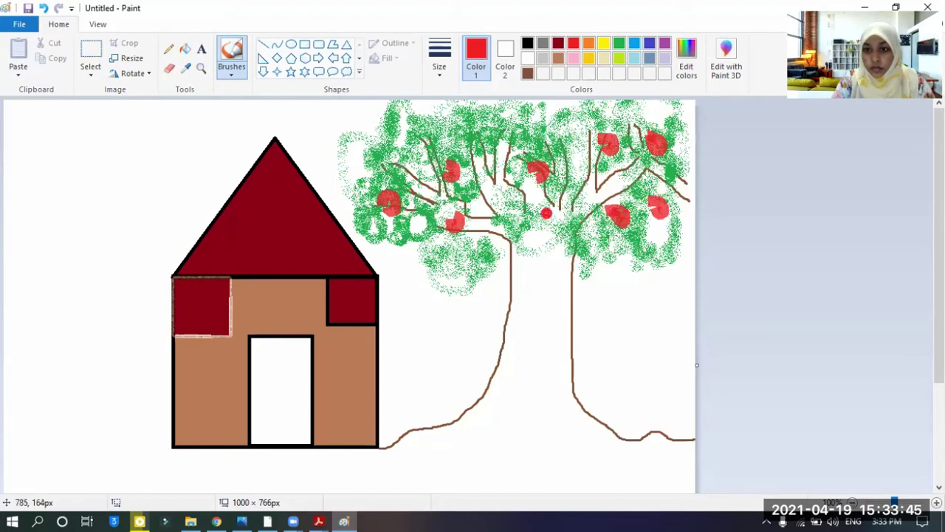
{"action": "left_click_drag", "start_coordinate": [538, 119], "coordinate": [546, 132]}
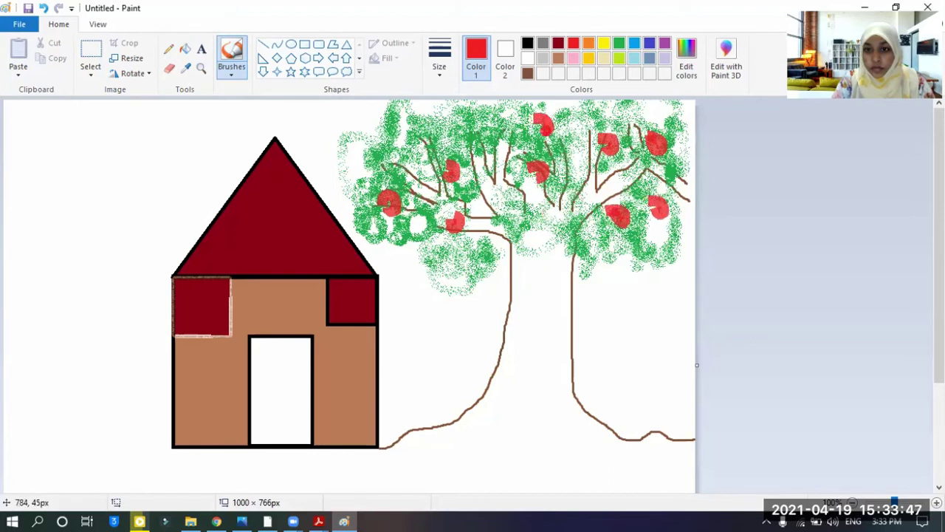
{"action": "mouse_move", "coordinate": [477, 127]}
{"action": "left_mouse_down"}
{"action": "mouse_move", "coordinate": [478, 118]}
{"action": "mouse_move", "coordinate": [479, 127]}
{"action": "mouse_move", "coordinate": [422, 138]}
{"action": "left_mouse_up"}
{"action": "left_click_drag", "start_coordinate": [504, 241], "coordinate": [569, 236]}
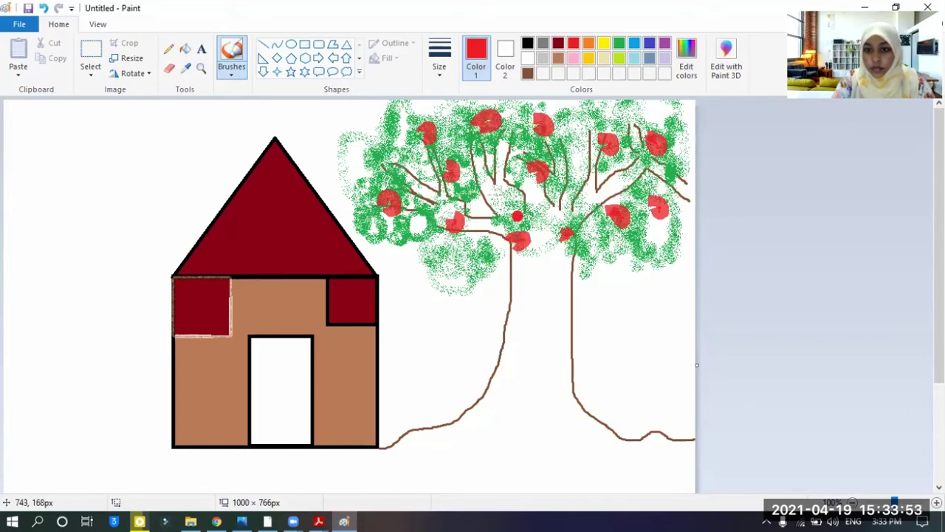
{"action": "left_click_drag", "start_coordinate": [490, 189], "coordinate": [495, 194]}
{"action": "left_click_drag", "start_coordinate": [472, 259], "coordinate": [479, 257]}
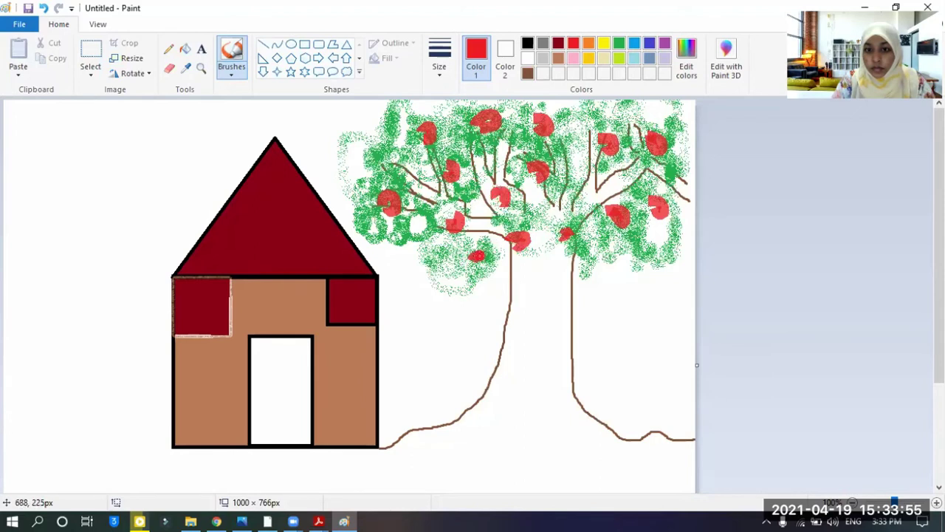
- Paint four more red fruits at the foliage's near edge, lower far corner, centre and underside next to the house
{"action": "left_click_drag", "start_coordinate": [364, 133], "coordinate": [367, 142]}
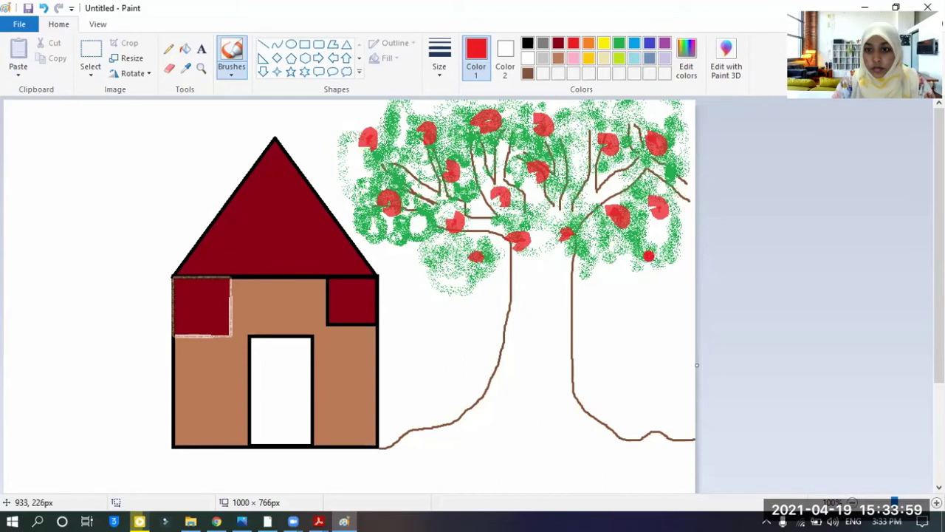
{"action": "mouse_move", "coordinate": [647, 257]}
{"action": "left_mouse_down"}
{"action": "mouse_move", "coordinate": [651, 267]}
{"action": "mouse_move", "coordinate": [649, 258]}
{"action": "left_mouse_up"}
{"action": "mouse_move", "coordinate": [586, 216]}
{"action": "left_mouse_down"}
{"action": "mouse_move", "coordinate": [582, 201]}
{"action": "mouse_move", "coordinate": [585, 208]}
{"action": "left_mouse_up"}
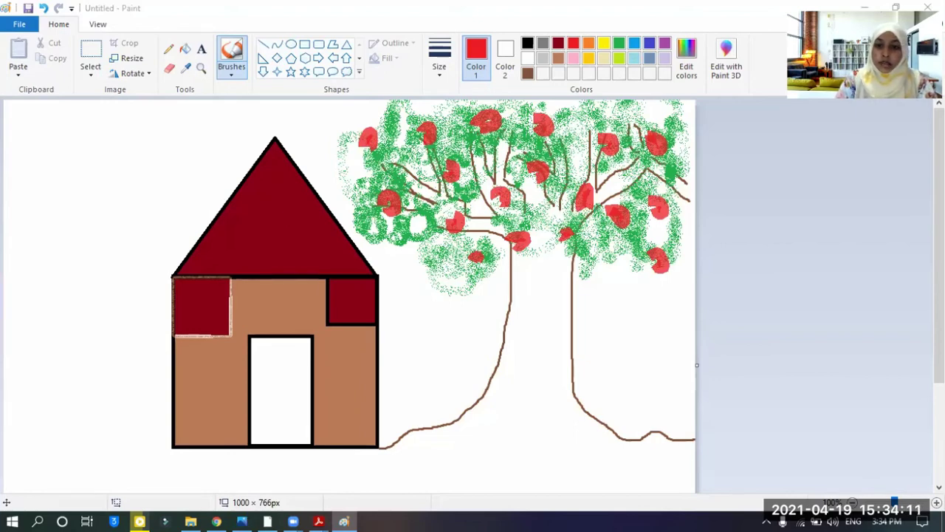
{"action": "left_click_drag", "start_coordinate": [413, 251], "coordinate": [414, 258]}
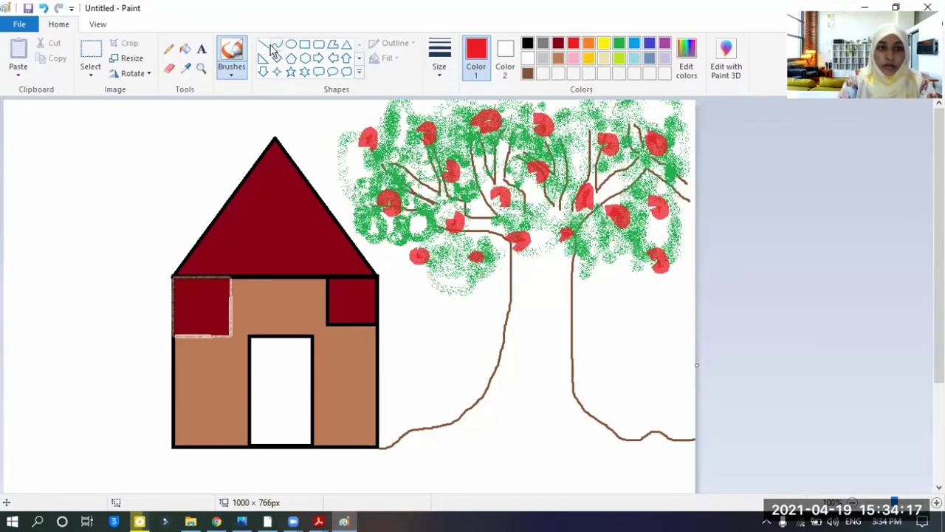
- Draw a short red line downward from the door's corner nearest the tree with the pencil, and trace over it with a calligraphy brush
{"action": "left_click", "coordinate": [168, 48]}
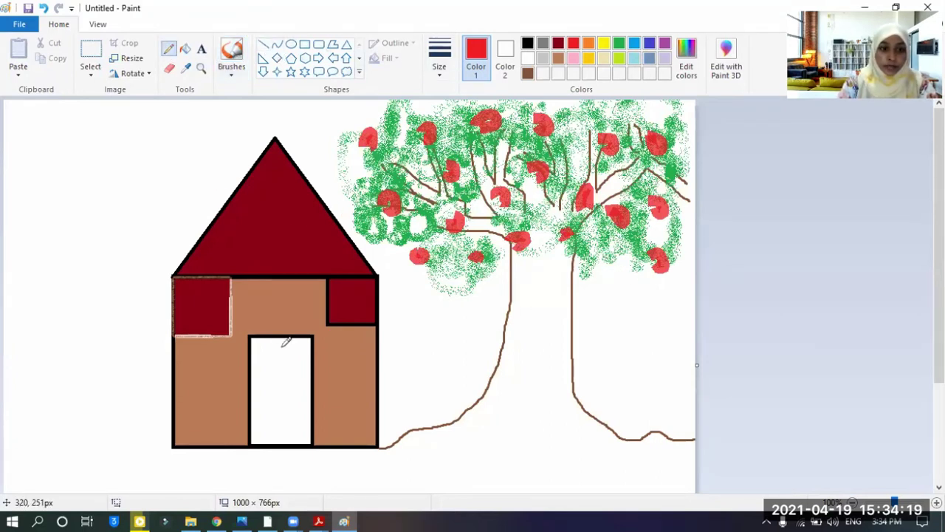
{"action": "left_click_drag", "start_coordinate": [311, 447], "coordinate": [334, 466]}
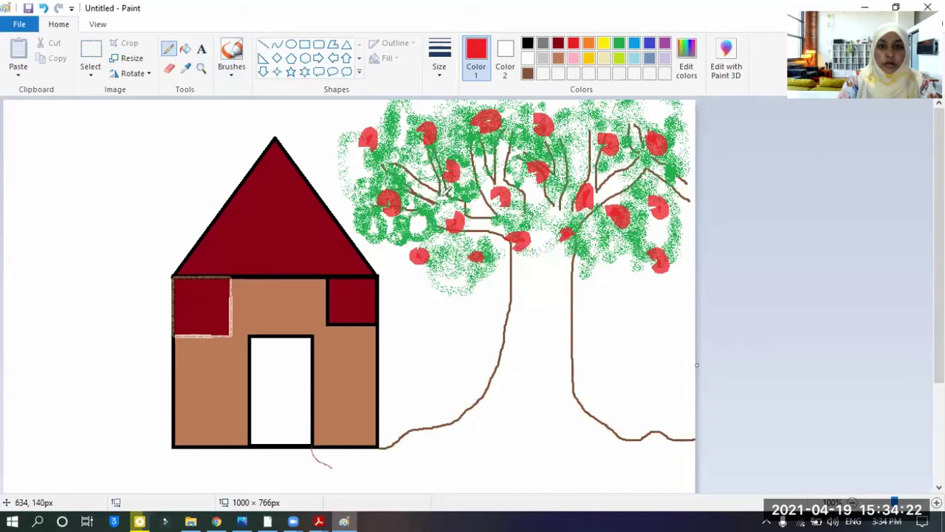
{"action": "left_click", "coordinate": [439, 58]}
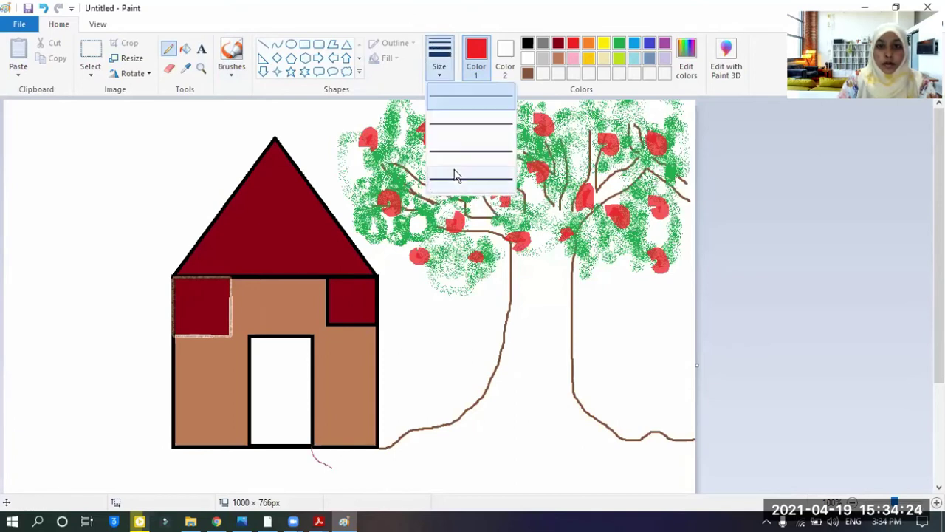
{"action": "left_click", "coordinate": [237, 70]}
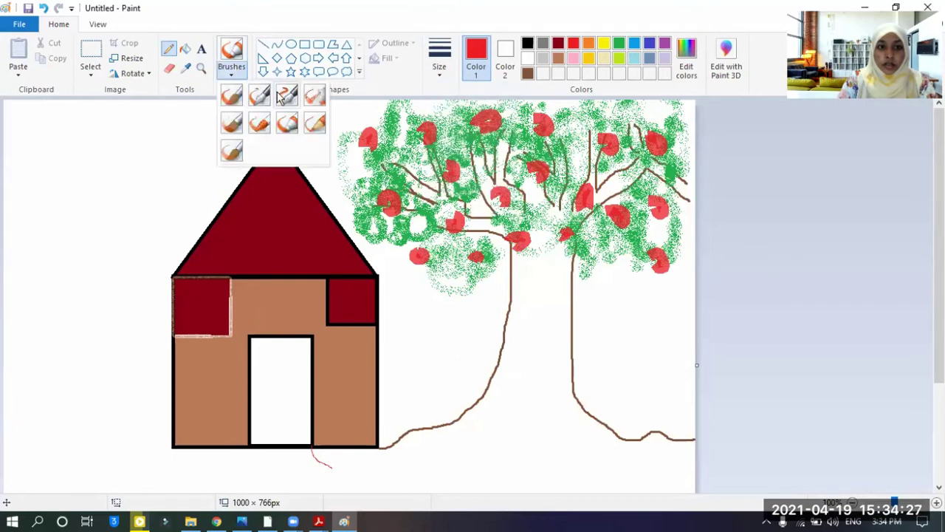
{"action": "left_click", "coordinate": [279, 98]}
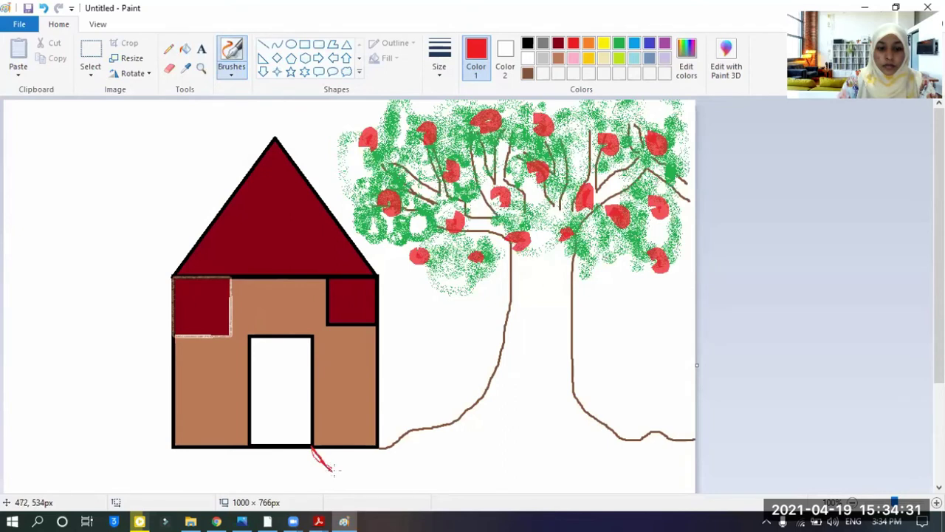
- Draw two curving black path edges from the door's bottom corners towards the tree with a thicker calligraphy brush
{"action": "left_click", "coordinate": [452, 71]}
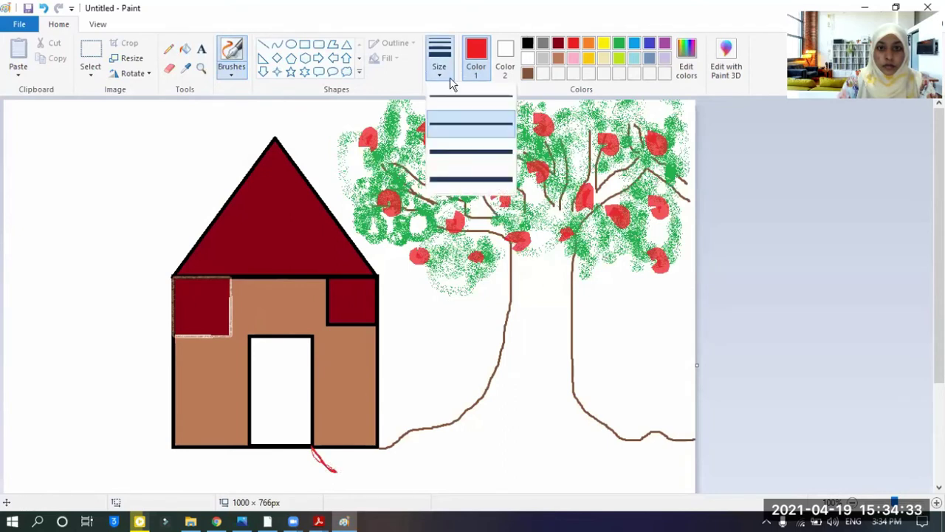
{"action": "left_click", "coordinate": [443, 166]}
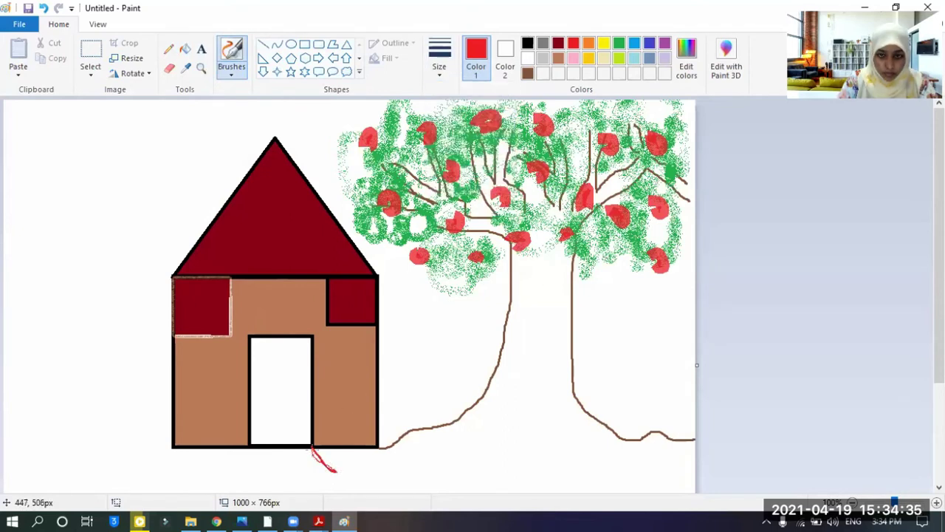
{"action": "left_click", "coordinate": [528, 43]}
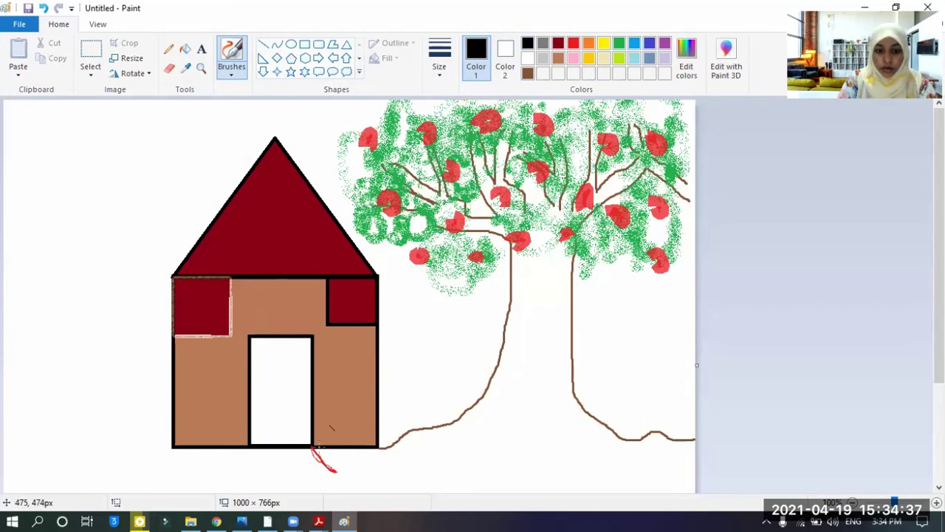
{"action": "mouse_move", "coordinate": [341, 468]}
{"action": "left_mouse_down"}
{"action": "mouse_move", "coordinate": [385, 470]}
{"action": "mouse_move", "coordinate": [442, 447]}
{"action": "mouse_move", "coordinate": [483, 454]}
{"action": "mouse_move", "coordinate": [513, 441]}
{"action": "mouse_move", "coordinate": [519, 414]}
{"action": "left_mouse_up"}
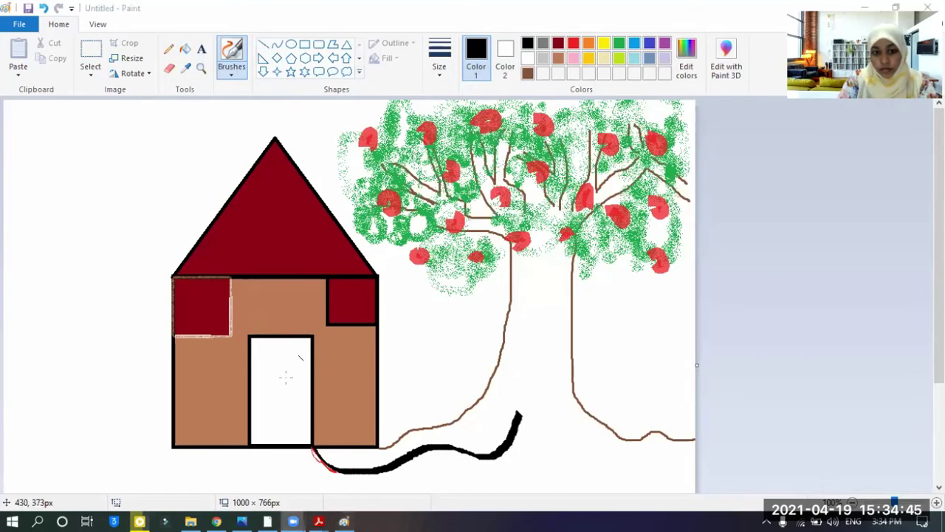
{"action": "left_click_drag", "start_coordinate": [251, 448], "coordinate": [273, 465]}
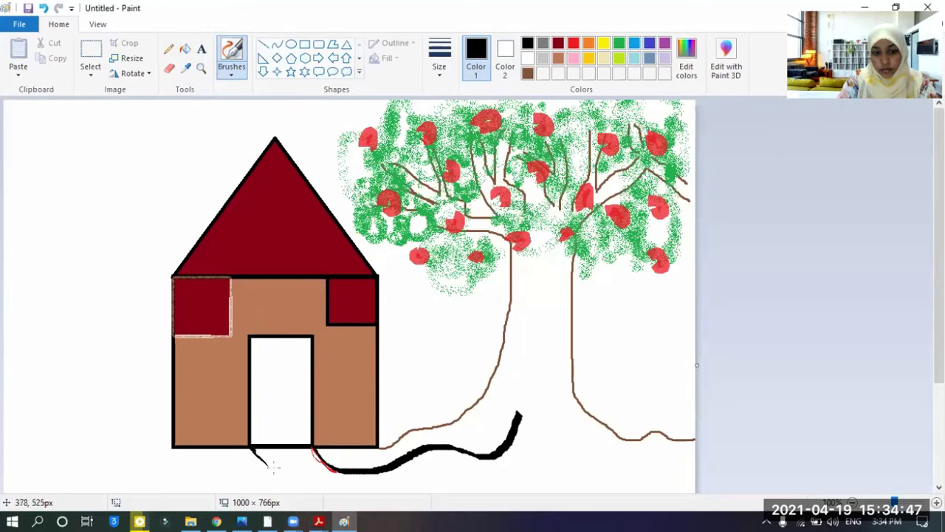
{"action": "left_click_drag", "start_coordinate": [383, 488], "coordinate": [448, 490]}
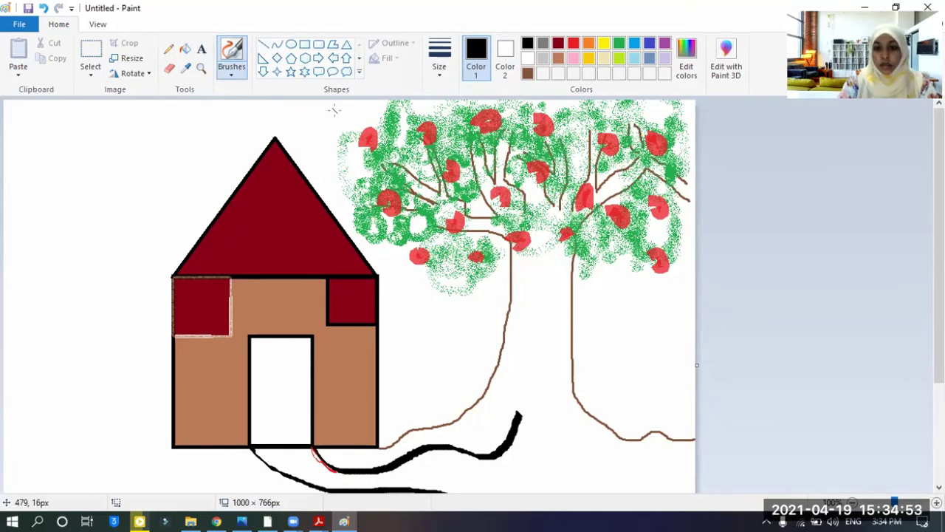
- Draw three black birds in the sky beside the roof's peak, on the side away from the tree, using calligraphy brushes
{"action": "left_click", "coordinate": [238, 67]}
{"action": "left_click", "coordinate": [122, 175]}
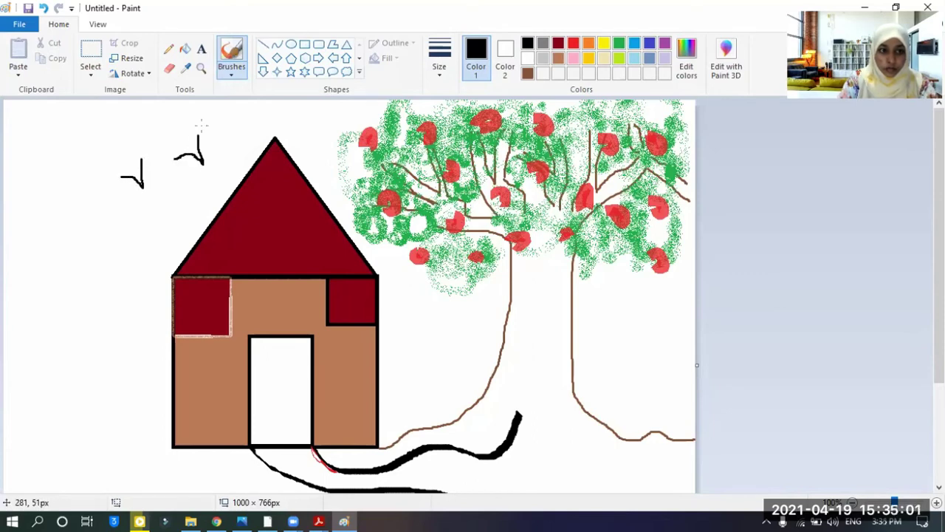
{"action": "left_click", "coordinate": [231, 74]}
{"action": "left_click", "coordinate": [216, 148]}
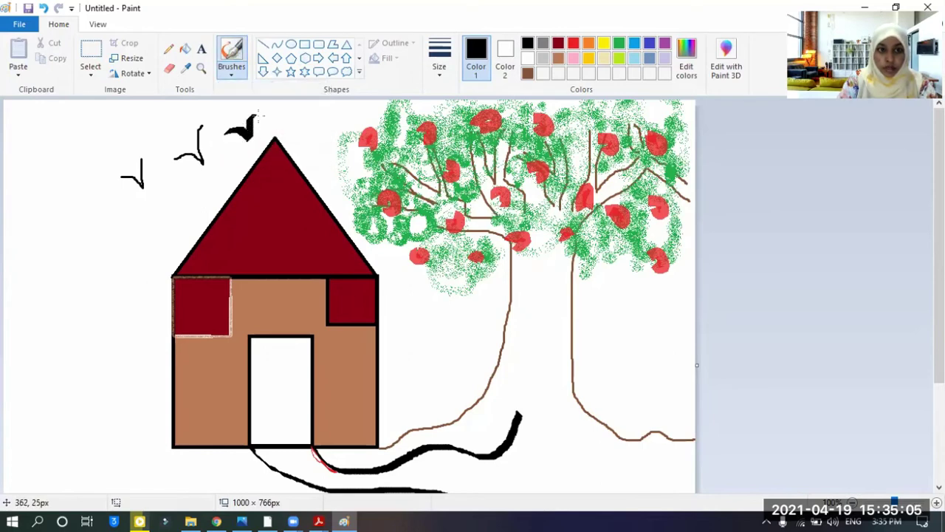
- Draw more black birds beside the roof's lower corner and around the tree's foliage
{"action": "left_click_drag", "start_coordinate": [128, 257], "coordinate": [152, 274]}
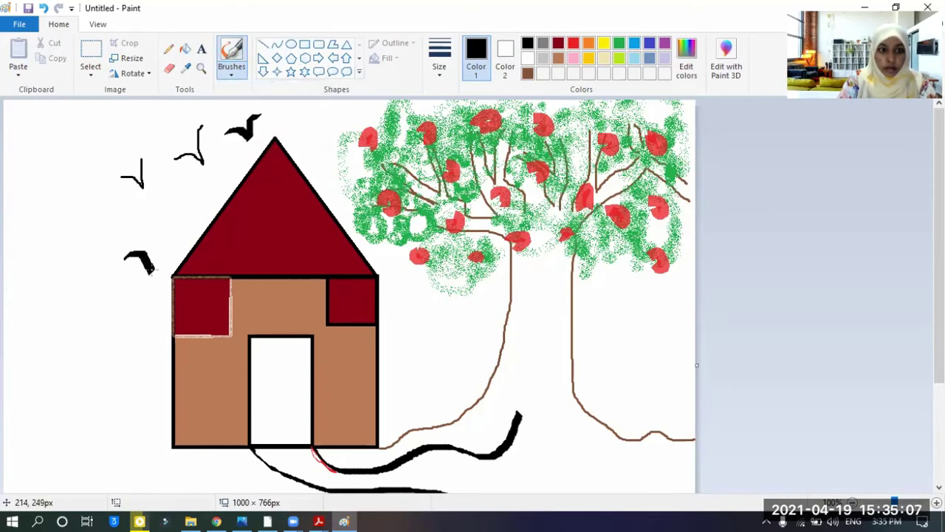
{"action": "left_click_drag", "start_coordinate": [158, 238], "coordinate": [147, 271]}
{"action": "mouse_move", "coordinate": [408, 271]}
{"action": "left_mouse_down"}
{"action": "mouse_move", "coordinate": [426, 290]}
{"action": "mouse_move", "coordinate": [428, 263]}
{"action": "mouse_move", "coordinate": [493, 254]}
{"action": "mouse_move", "coordinate": [497, 213]}
{"action": "left_mouse_up"}
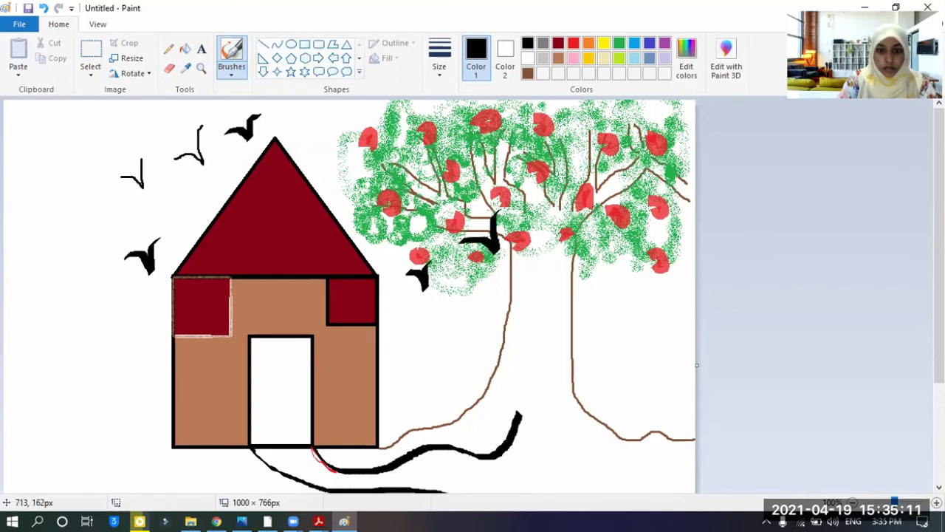
{"action": "left_click_drag", "start_coordinate": [359, 141], "coordinate": [387, 147]}
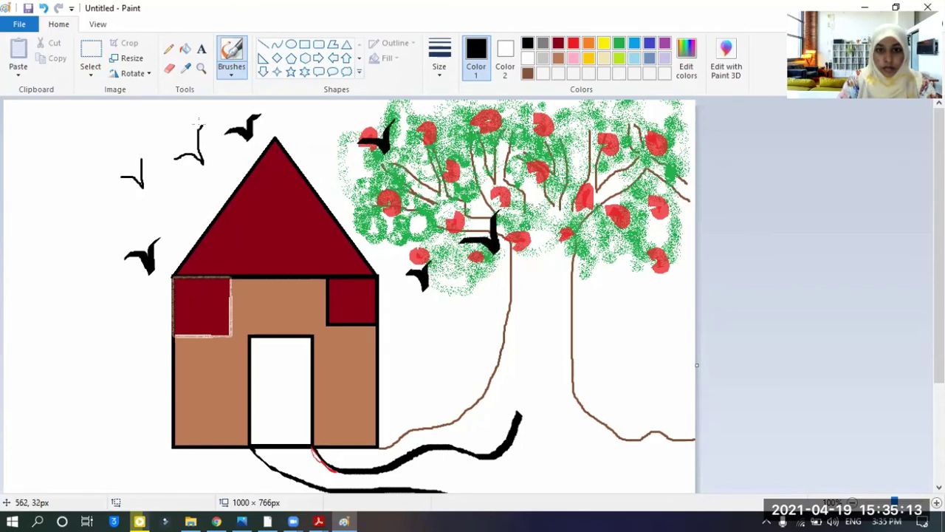
- Paint an indigo cloud outline with the marker in the sky away from the tree, and fill it with indigo
{"action": "left_click", "coordinate": [359, 70]}
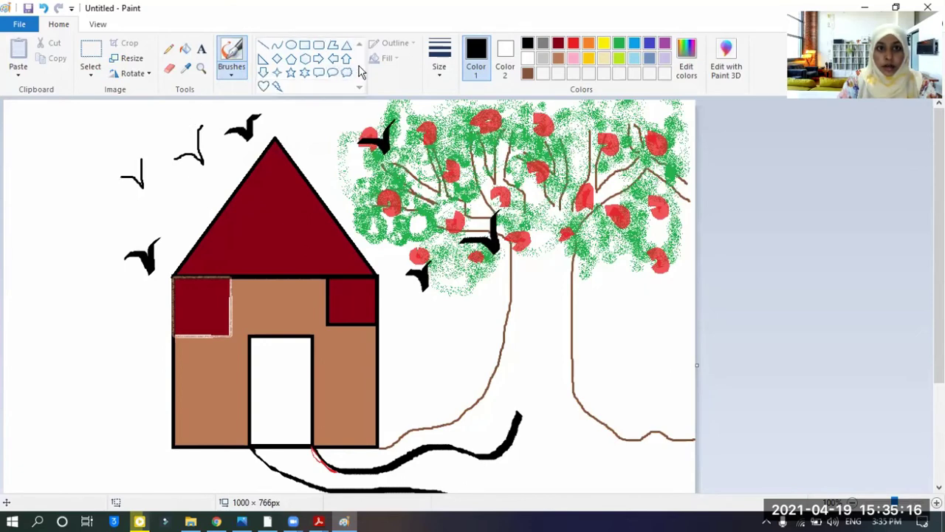
{"action": "left_click", "coordinate": [236, 72]}
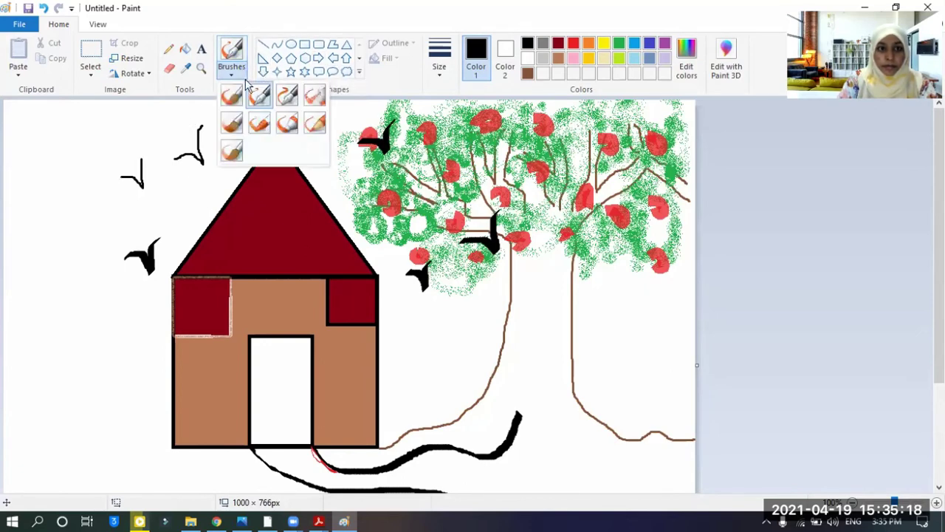
{"action": "left_click", "coordinate": [313, 95]}
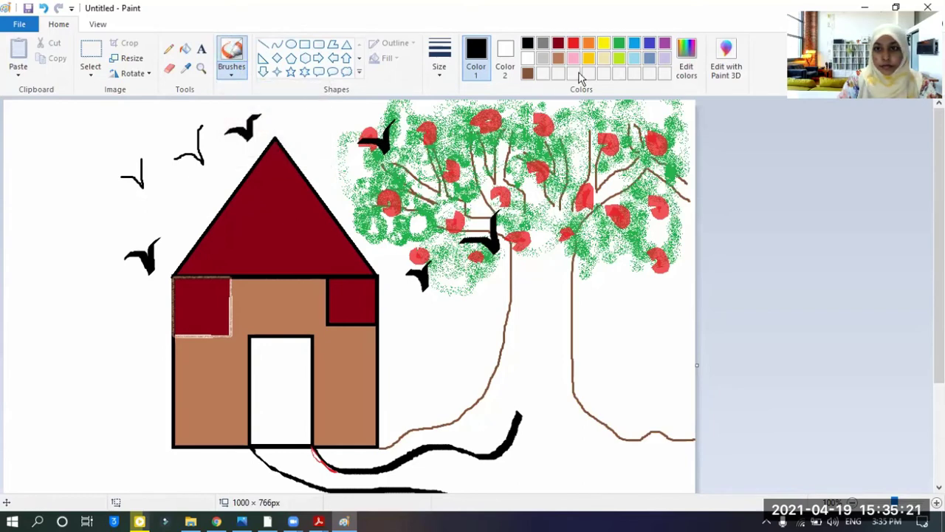
{"action": "left_click", "coordinate": [648, 44]}
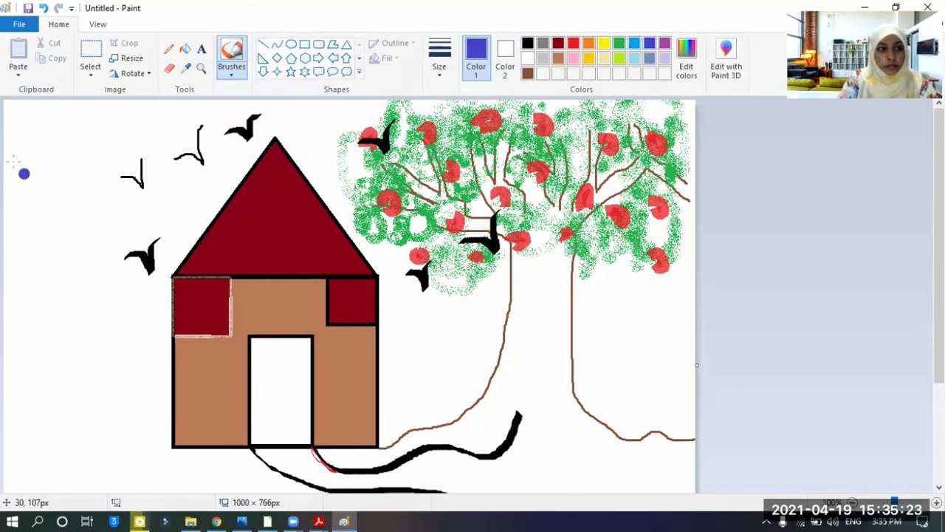
{"action": "mouse_move", "coordinate": [25, 162]}
{"action": "left_mouse_down"}
{"action": "mouse_move", "coordinate": [46, 132]}
{"action": "mouse_move", "coordinate": [66, 153]}
{"action": "mouse_move", "coordinate": [74, 132]}
{"action": "mouse_move", "coordinate": [88, 133]}
{"action": "mouse_move", "coordinate": [94, 154]}
{"action": "mouse_move", "coordinate": [123, 156]}
{"action": "mouse_move", "coordinate": [130, 180]}
{"action": "mouse_move", "coordinate": [107, 193]}
{"action": "mouse_move", "coordinate": [89, 178]}
{"action": "mouse_move", "coordinate": [79, 194]}
{"action": "mouse_move", "coordinate": [61, 194]}
{"action": "mouse_move", "coordinate": [61, 184]}
{"action": "mouse_move", "coordinate": [44, 193]}
{"action": "mouse_move", "coordinate": [29, 186]}
{"action": "mouse_move", "coordinate": [22, 154]}
{"action": "left_mouse_up"}
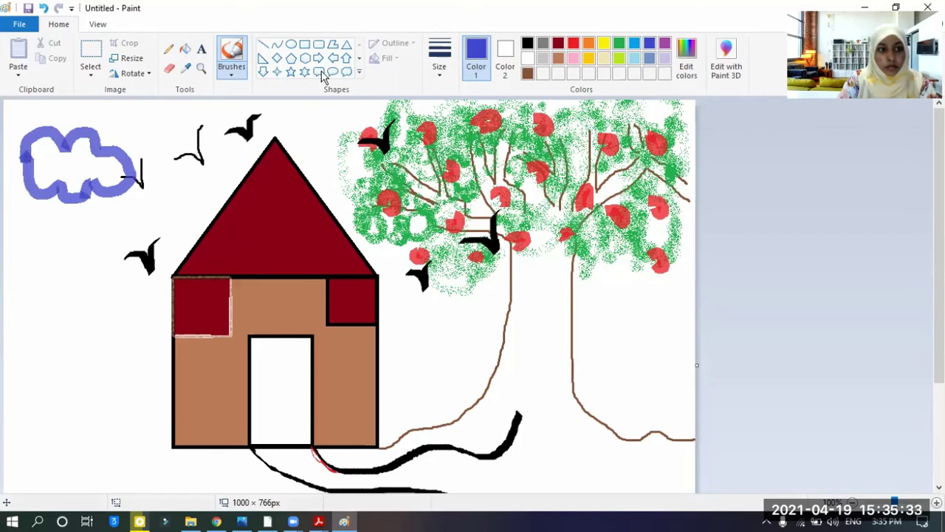
{"action": "left_click", "coordinate": [185, 49]}
{"action": "left_click", "coordinate": [85, 147]}
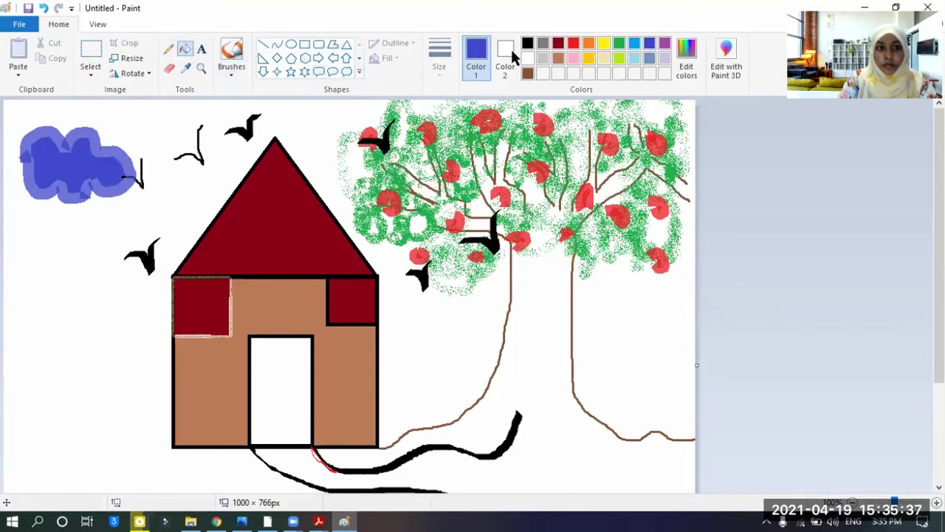
- Paint a turquoise cloud outline with the marker between the roof's peak and the tree, and fill it with turquoise
{"action": "left_click", "coordinate": [635, 47]}
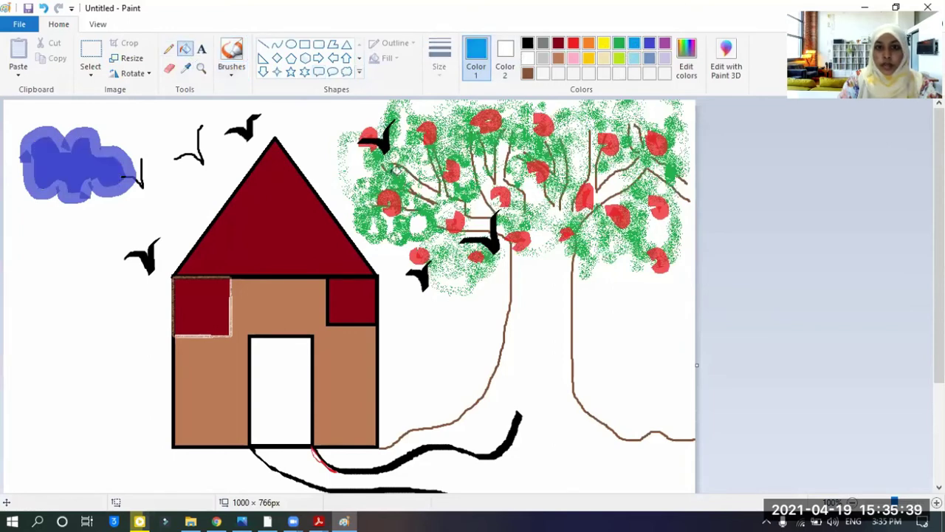
{"action": "left_click", "coordinate": [231, 53]}
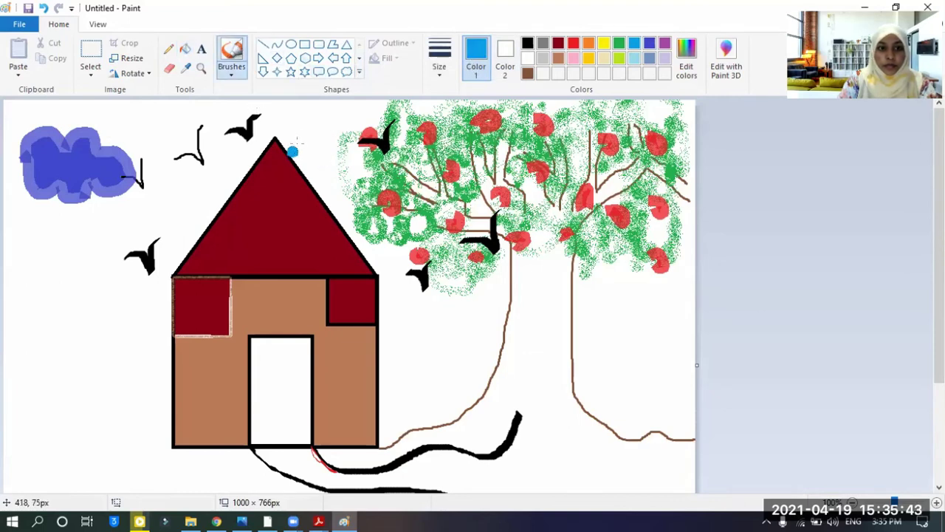
{"action": "mouse_move", "coordinate": [291, 154]}
{"action": "left_mouse_down"}
{"action": "mouse_move", "coordinate": [308, 141]}
{"action": "mouse_move", "coordinate": [359, 156]}
{"action": "mouse_move", "coordinate": [345, 177]}
{"action": "mouse_move", "coordinate": [359, 193]}
{"action": "mouse_move", "coordinate": [320, 203]}
{"action": "mouse_move", "coordinate": [294, 166]}
{"action": "mouse_move", "coordinate": [299, 153]}
{"action": "mouse_move", "coordinate": [295, 162]}
{"action": "left_mouse_up"}
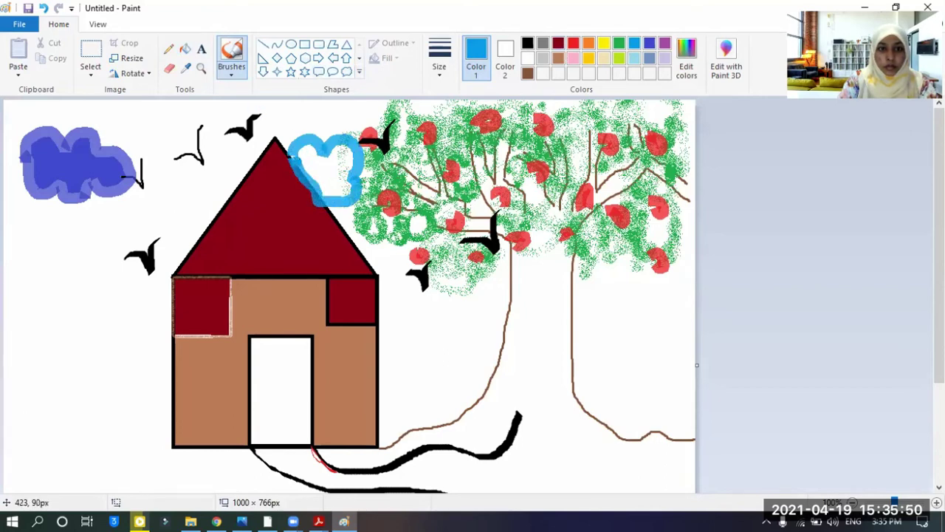
{"action": "left_click", "coordinate": [185, 49]}
{"action": "left_click", "coordinate": [318, 152]}
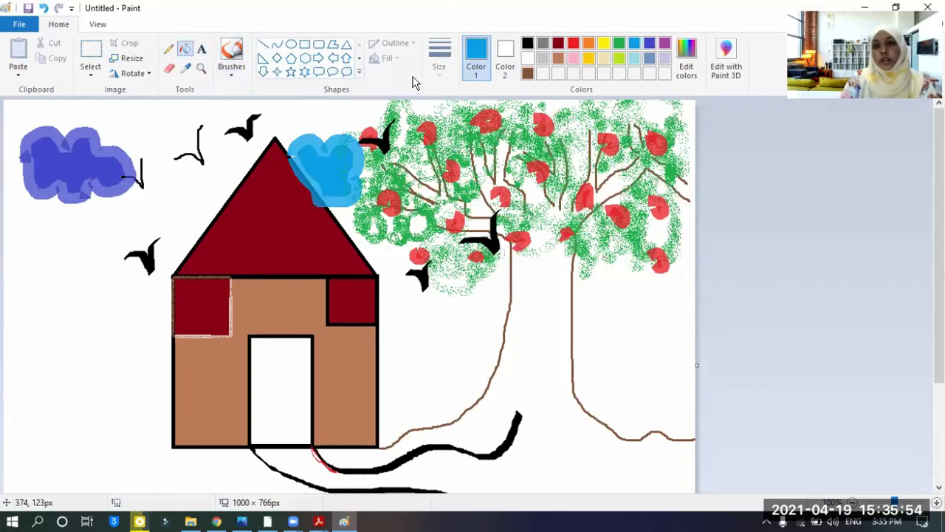
- Try a gold-filled sun circle about 65 × 68 px beside the roof's sloping edge, and undo both the fill and the circle
{"action": "left_click", "coordinate": [589, 58]}
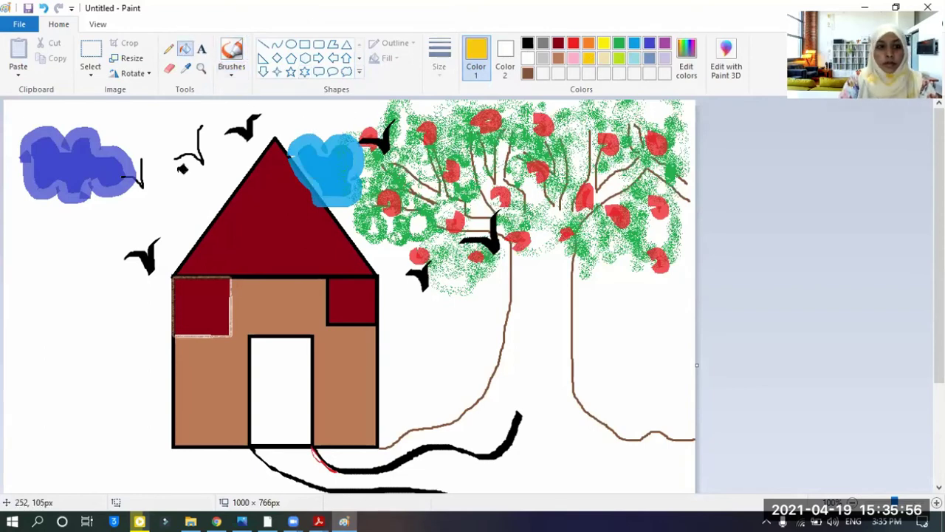
{"action": "left_click", "coordinate": [291, 44]}
{"action": "left_click_drag", "start_coordinate": [182, 165], "coordinate": [230, 214]}
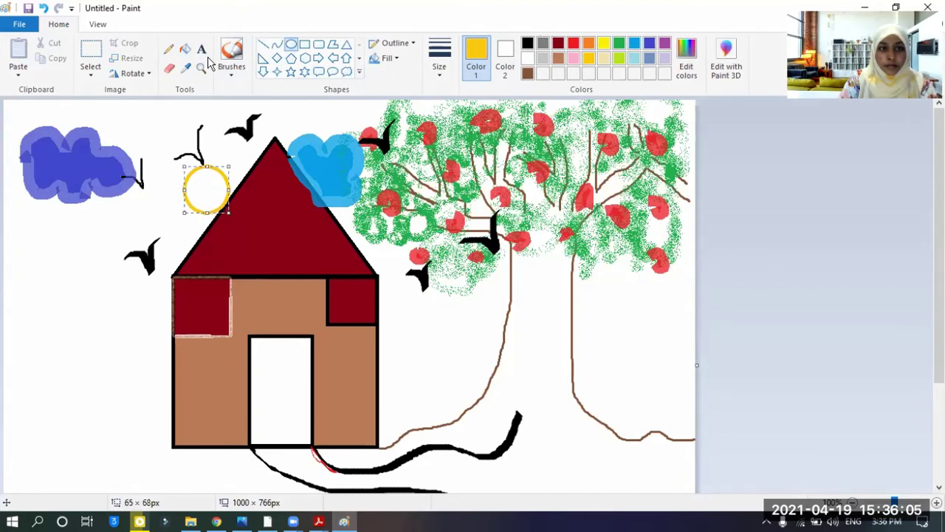
{"action": "left_click", "coordinate": [185, 49]}
{"action": "left_click", "coordinate": [204, 192]}
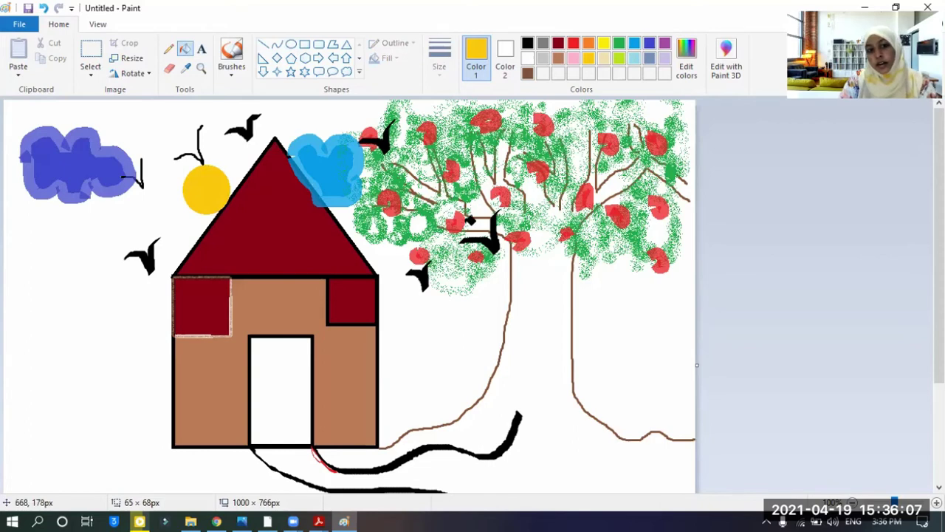
{"action": "key", "text": "ctrl+z"}
{"action": "key", "text": "ctrl+z"}
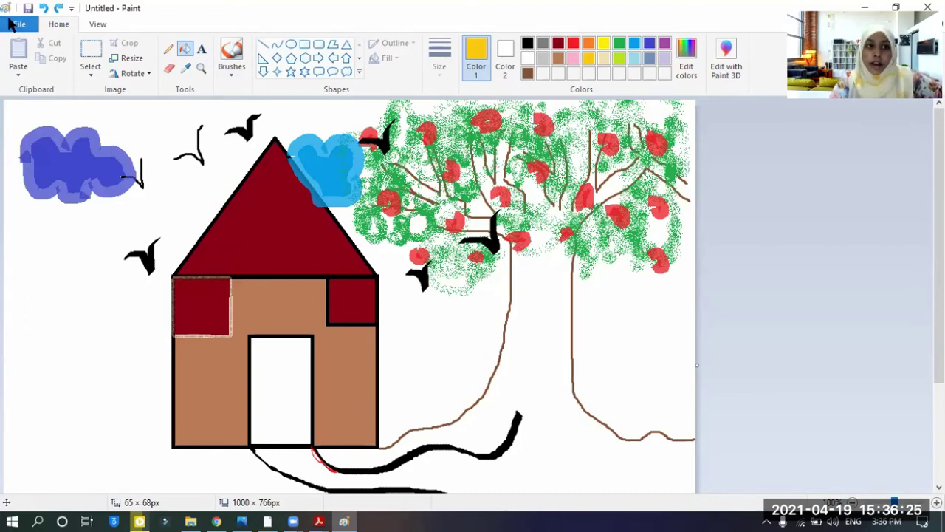
{"action": "left_click", "coordinate": [12, 24]}
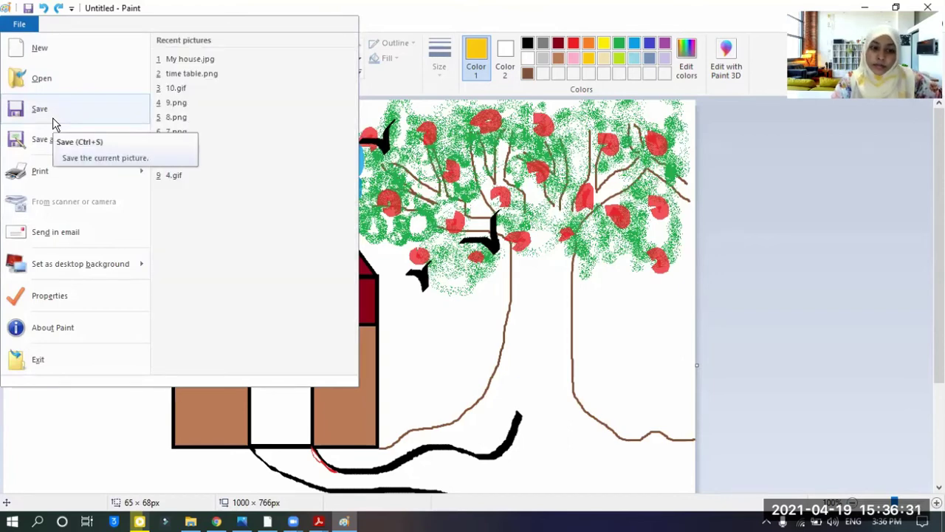
{"action": "left_click", "coordinate": [292, 521]}
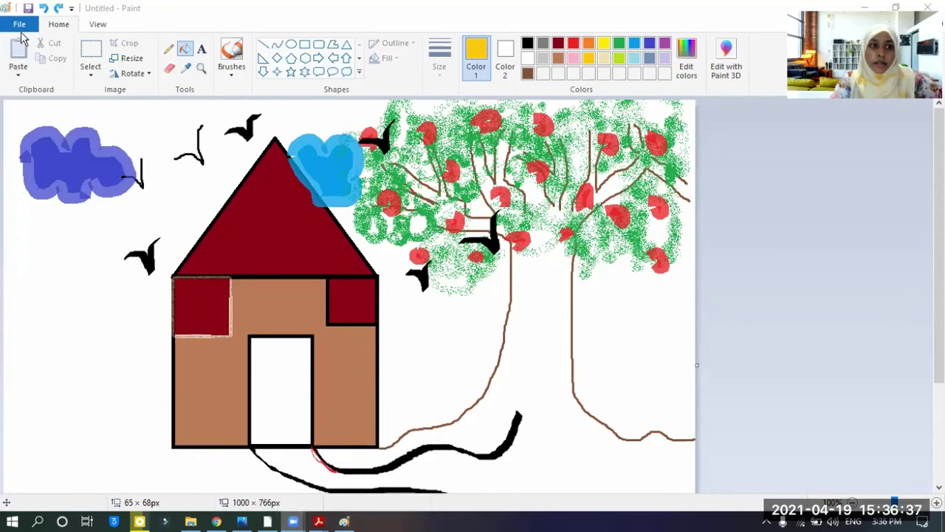
- Start saving the drawing as a PNG picture and choose the New Volume (E:) drive as its location
{"action": "left_click", "coordinate": [22, 26]}
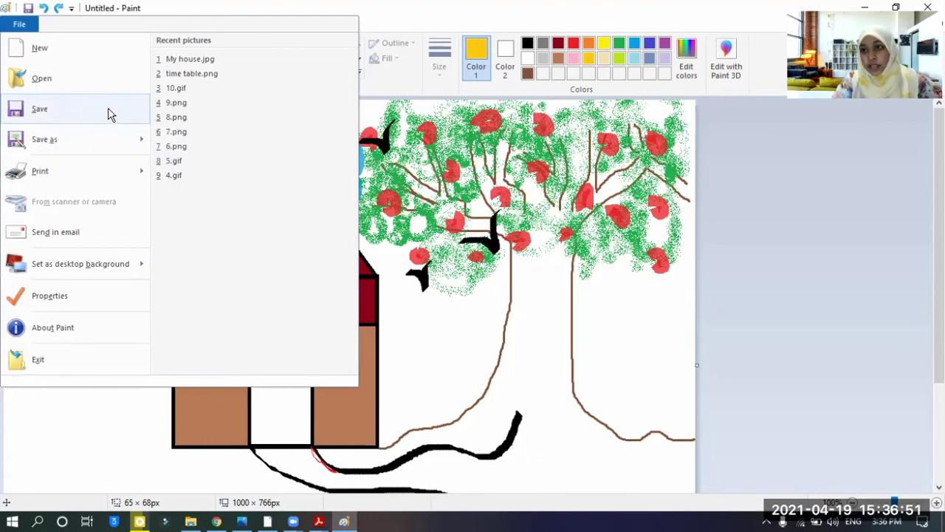
{"action": "mouse_move", "coordinate": [59, 131]}
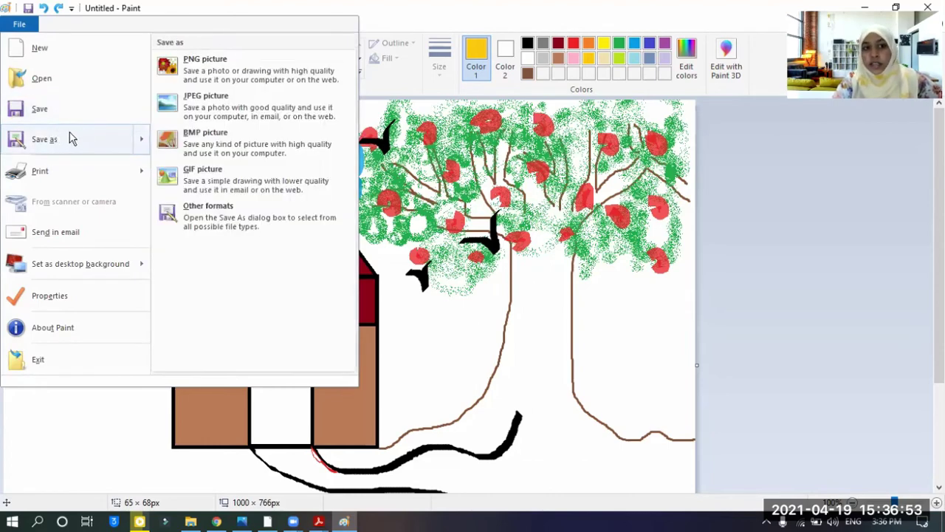
{"action": "left_click", "coordinate": [248, 157]}
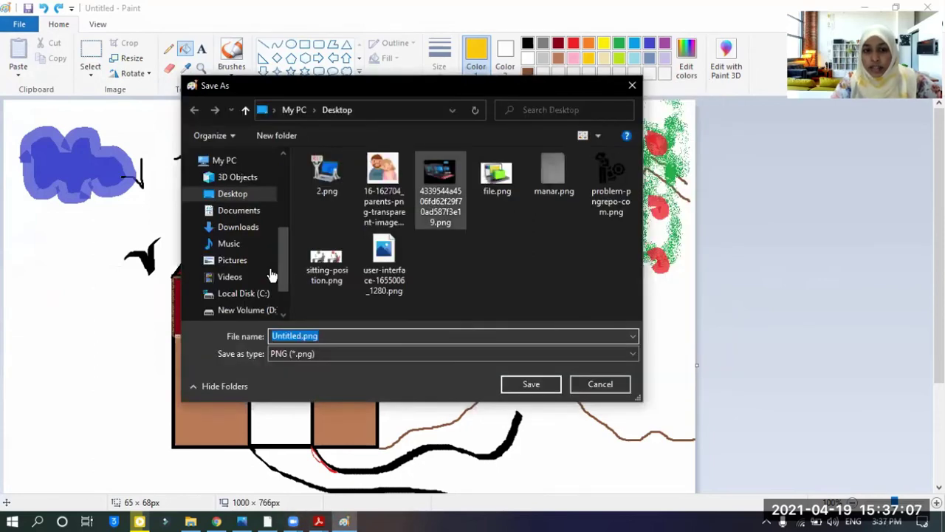
{"action": "scroll", "coordinate": [271, 276], "scroll_direction": "up", "scroll_amount": 3}
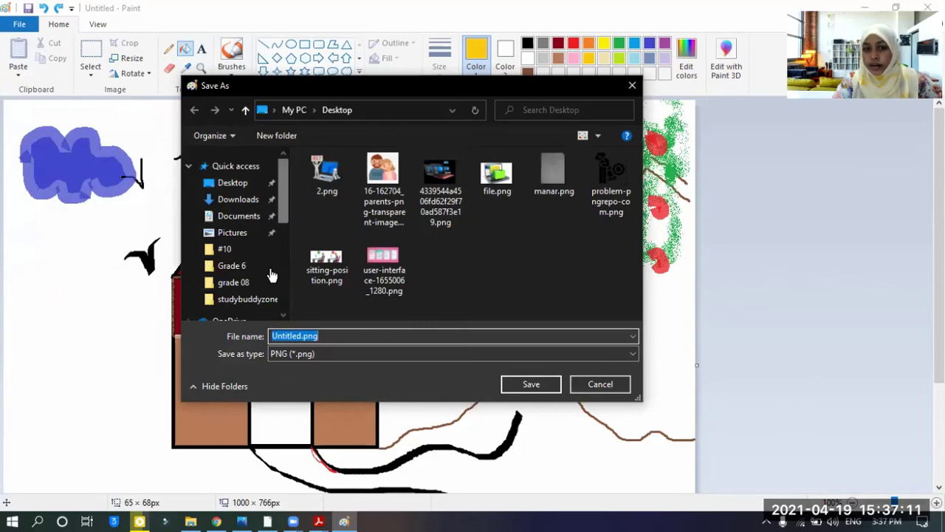
{"action": "scroll", "coordinate": [271, 275], "scroll_direction": "down", "scroll_amount": 3}
{"action": "scroll", "coordinate": [271, 274], "scroll_direction": "down", "scroll_amount": 1}
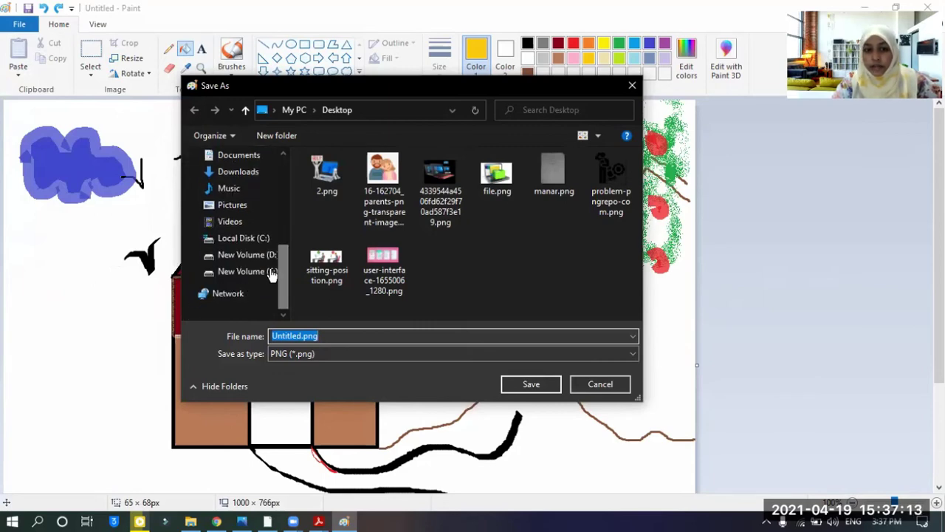
{"action": "left_click", "coordinate": [271, 274]}
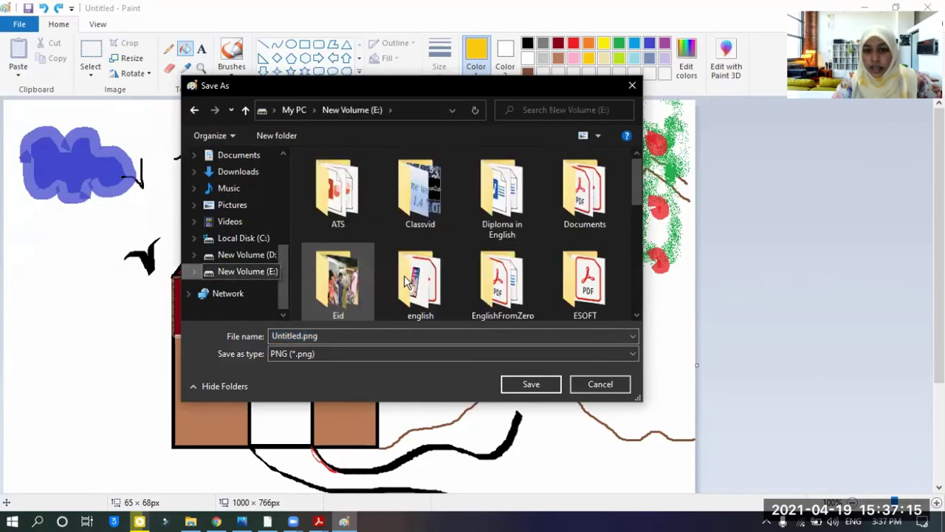
{"action": "scroll", "coordinate": [405, 281], "scroll_direction": "down", "scroll_amount": 5}
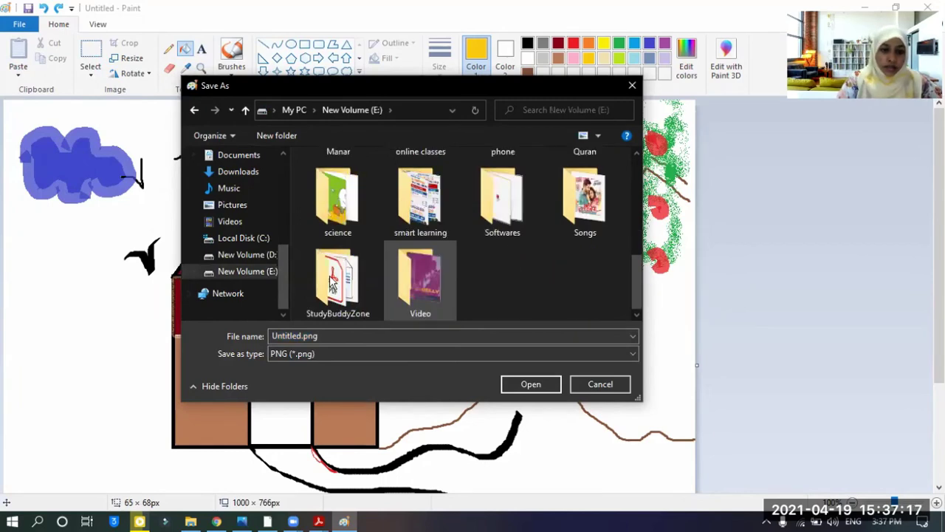
{"action": "double_click", "coordinate": [332, 283]}
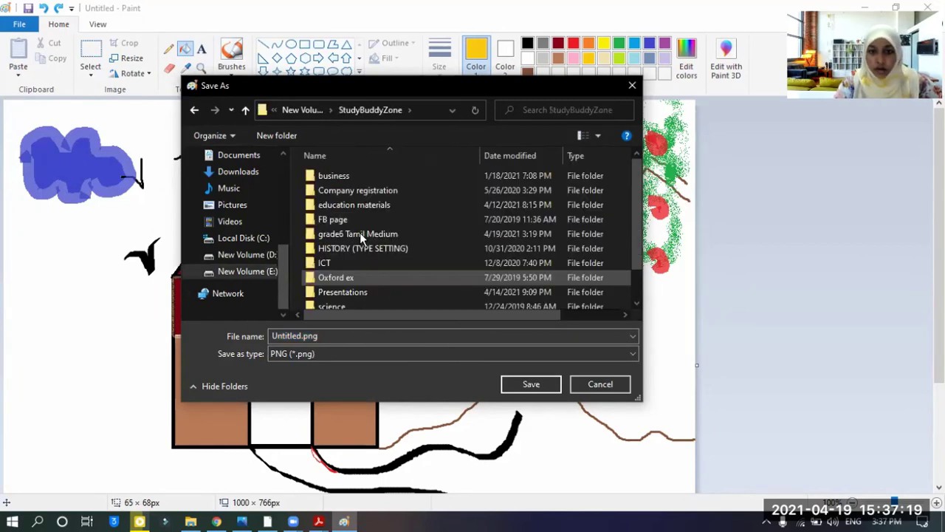
{"action": "left_click", "coordinate": [360, 232]}
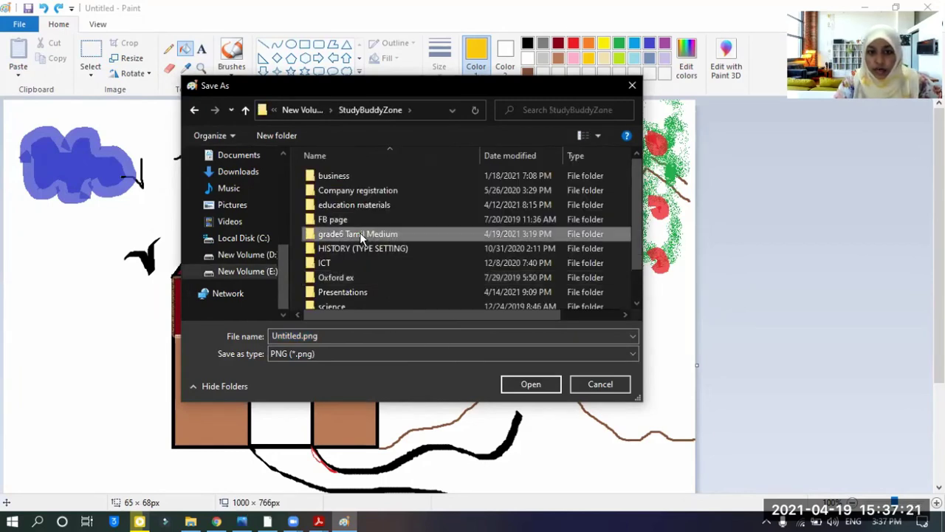
{"action": "scroll", "coordinate": [359, 233], "scroll_direction": "down", "scroll_amount": 1}
{"action": "scroll", "coordinate": [360, 233], "scroll_direction": "up", "scroll_amount": 1}
{"action": "left_click", "coordinate": [199, 110]}
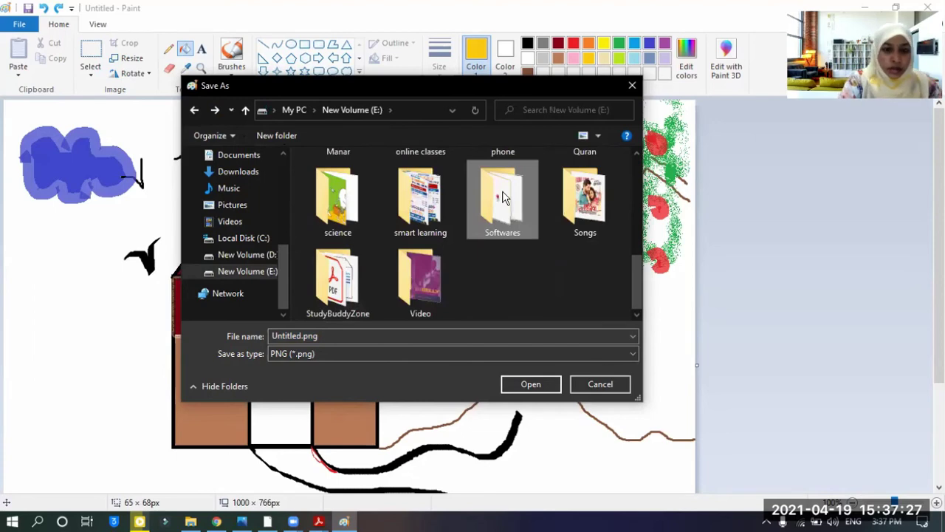
{"action": "scroll", "coordinate": [503, 197], "scroll_direction": "up", "scroll_amount": 3}
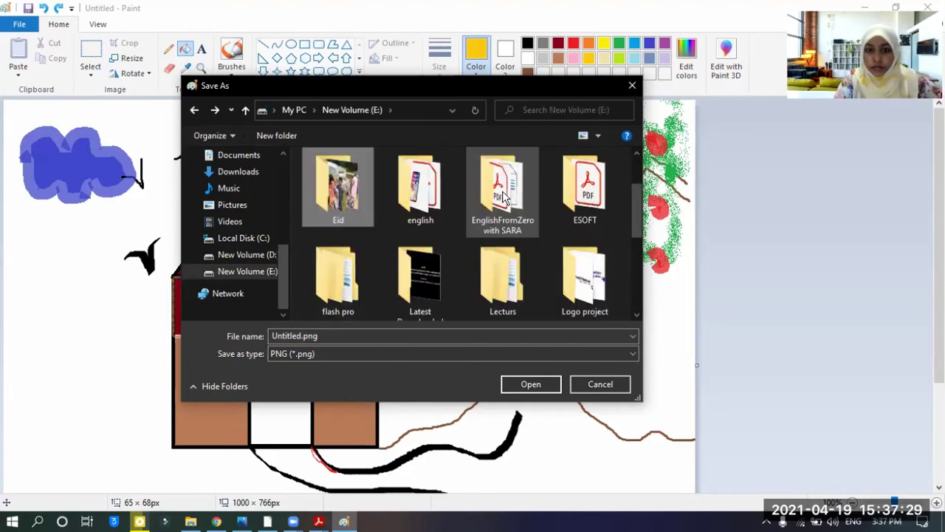
{"action": "double_click", "coordinate": [503, 196]}
{"action": "key", "text": "u"}
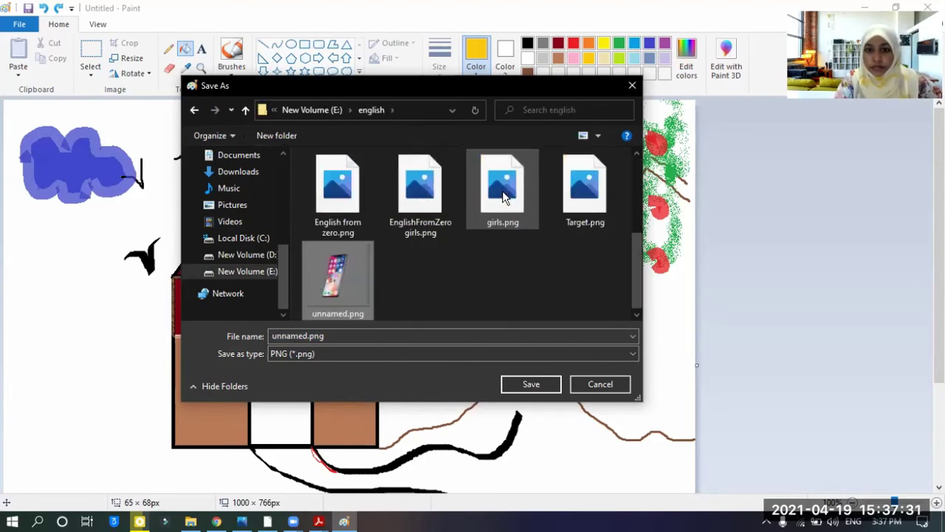
{"action": "key", "text": "BackSpace"}
{"action": "key", "text": "f"}
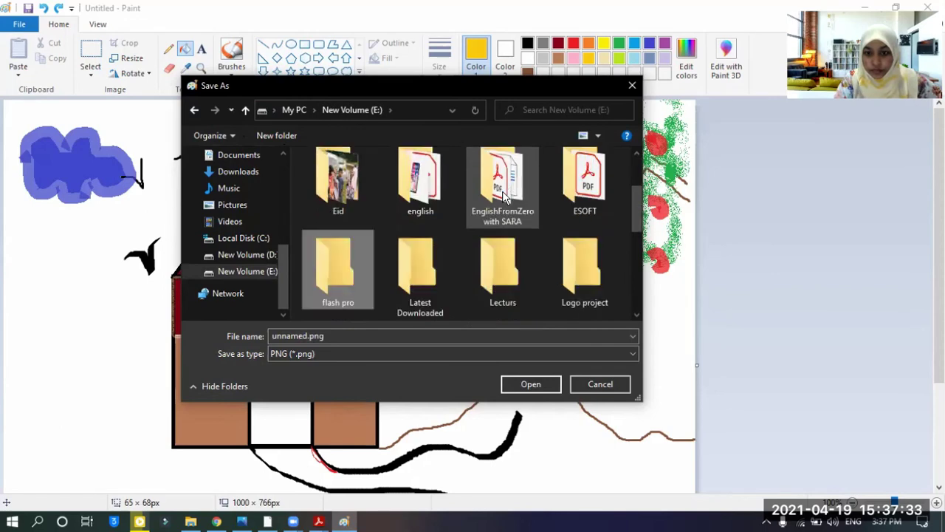
{"action": "key", "text": "m"}
{"action": "key", "text": "Down"}
{"action": "key", "text": "Down"}
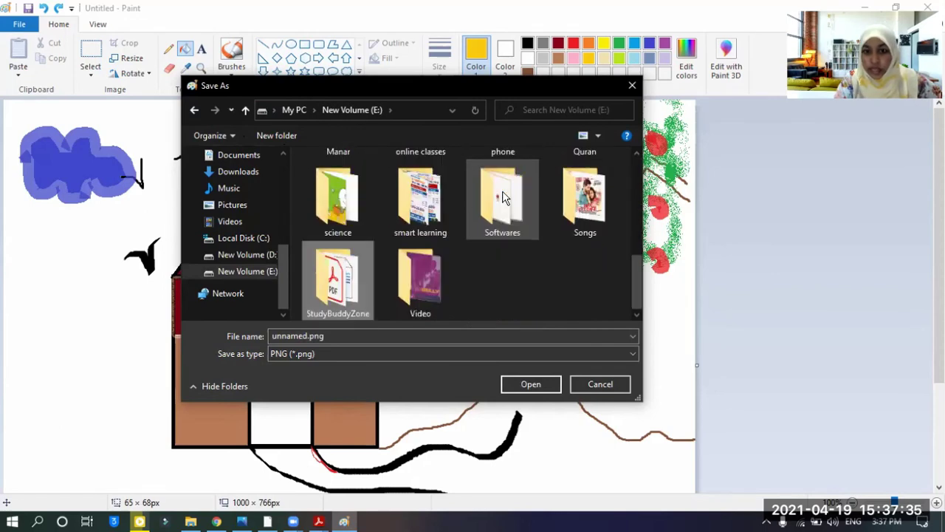
{"action": "key", "text": "Right"}
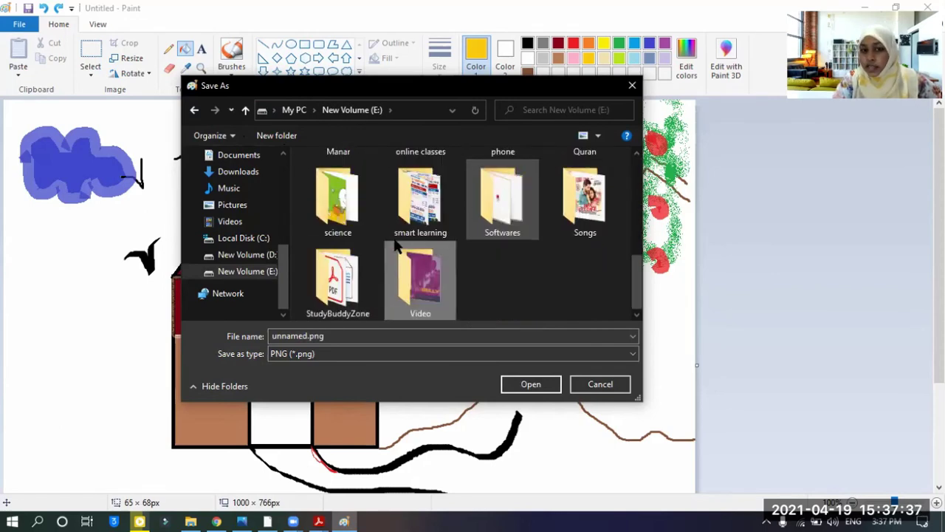
{"action": "left_click", "coordinate": [522, 268]}
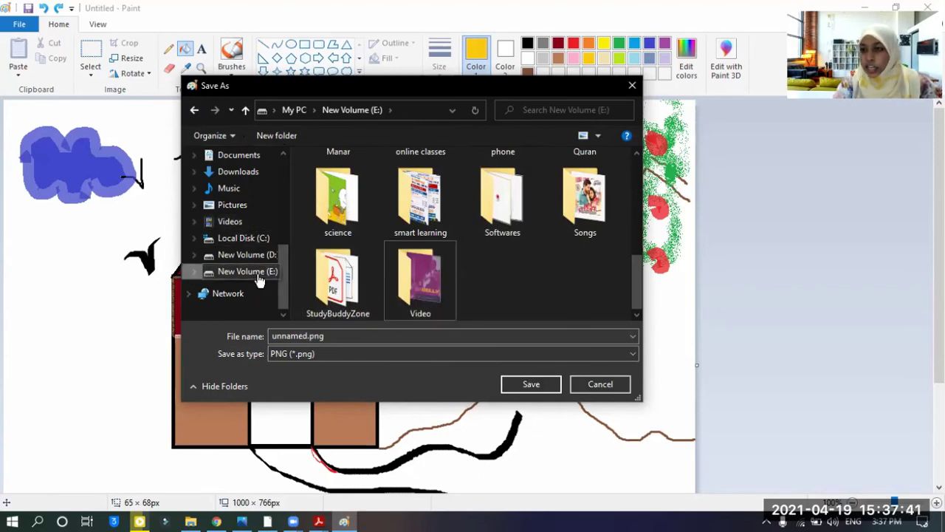
- Name the picture "my home" and save it as a PNG directly on the chosen drive
{"action": "double_click", "coordinate": [300, 336]}
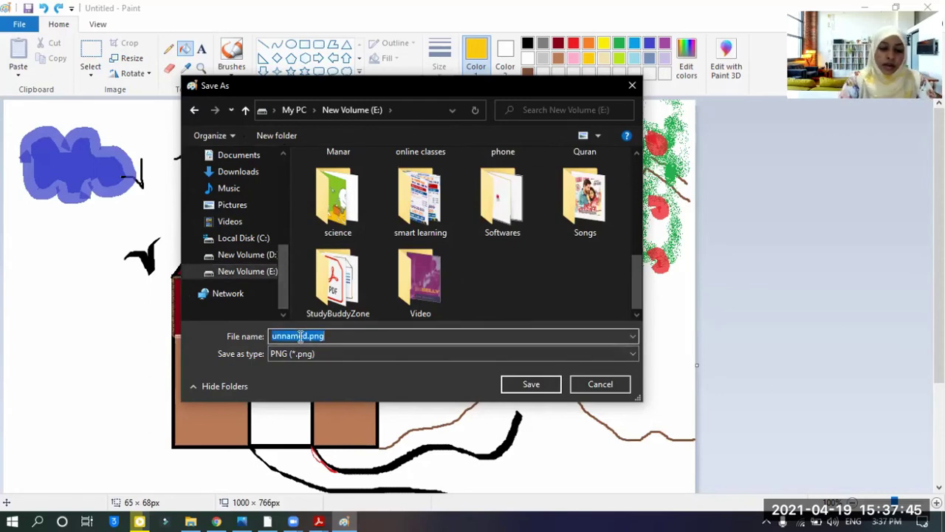
{"action": "type", "text": "my home"}
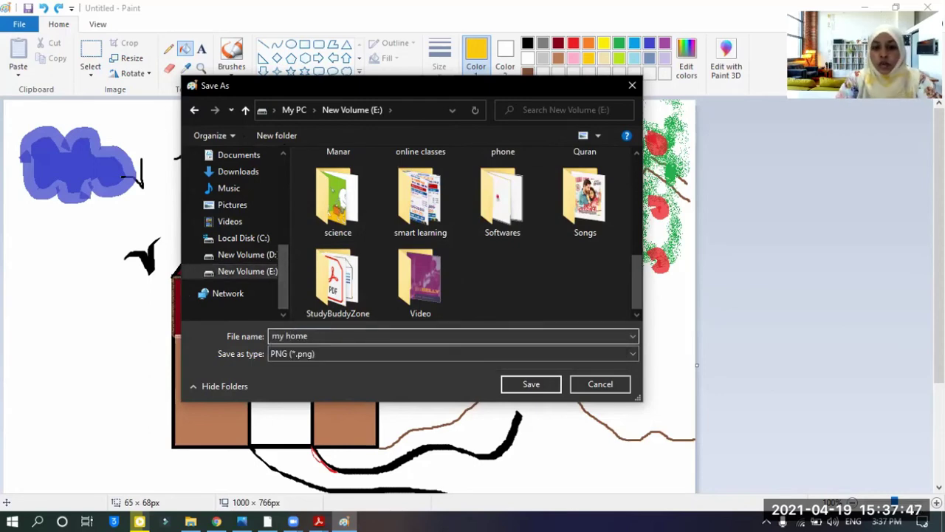
{"action": "left_click", "coordinate": [529, 384]}
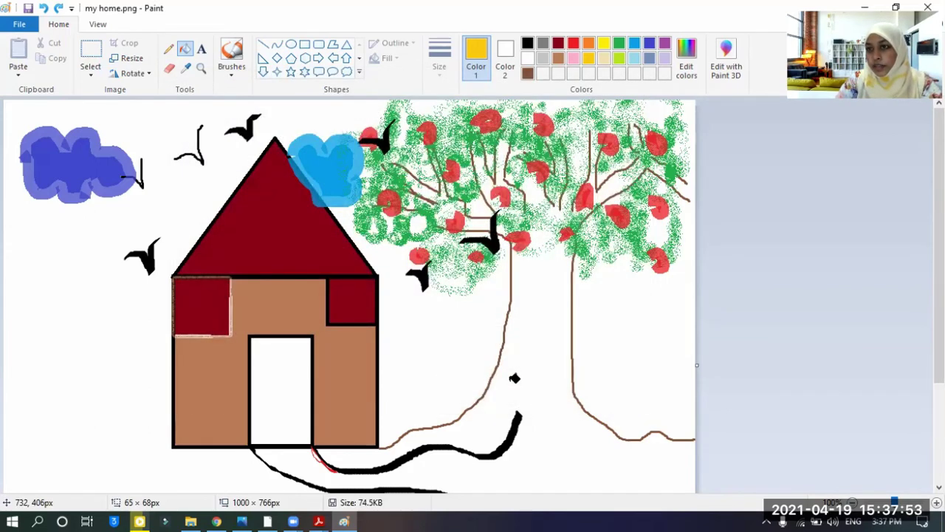
- Switch to File Explorer, show the New Volume (E:) drive with large thumbnails, and open my home.png
{"action": "left_click", "coordinate": [194, 521]}
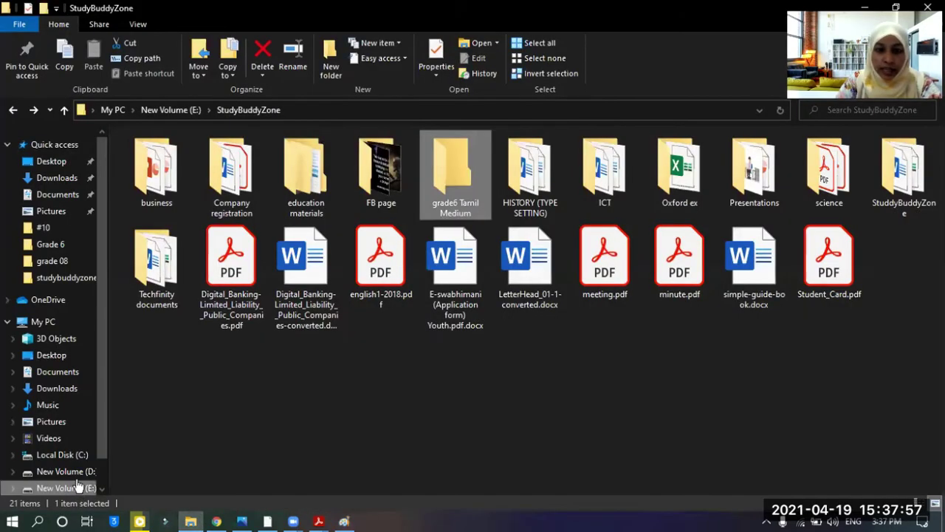
{"action": "left_click", "coordinate": [78, 485]}
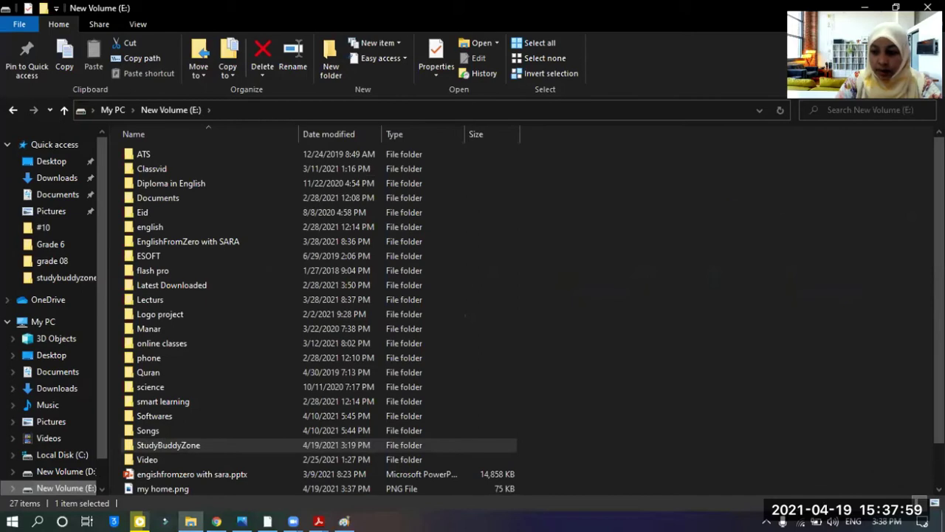
{"action": "left_click", "coordinate": [935, 503]}
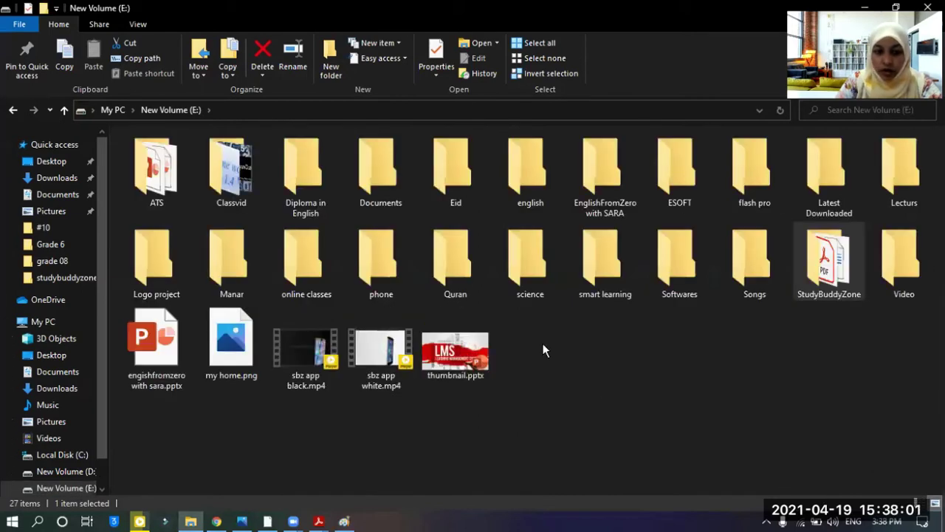
{"action": "double_click", "coordinate": [244, 366]}
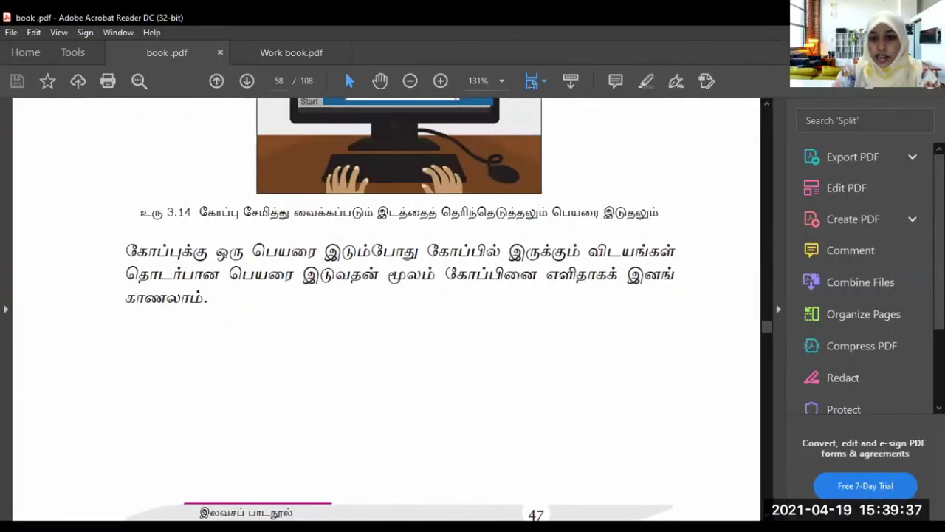
- Switch to Paint and add seven gold four-point stars, three beside the house near the indigo cloud and four around the tree trunk
{"action": "key", "text": "alt+Tab"}
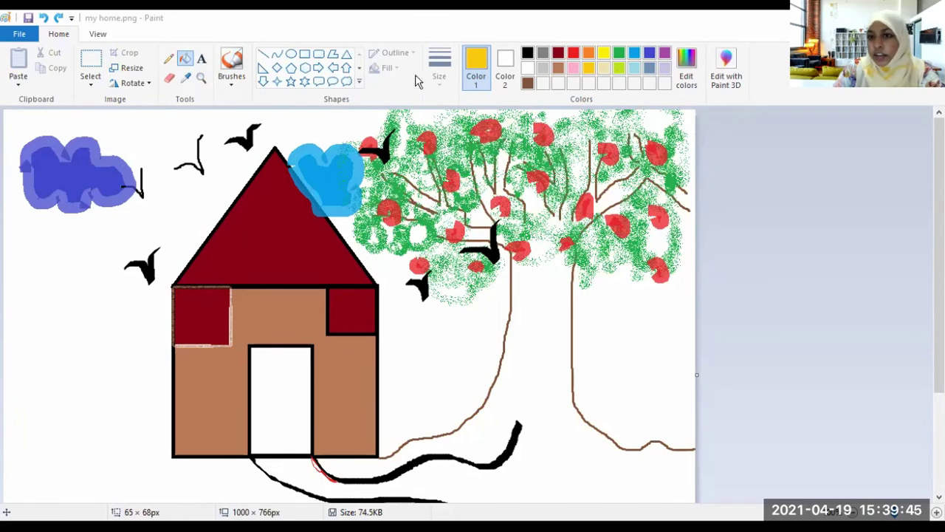
{"action": "left_click", "coordinate": [276, 82]}
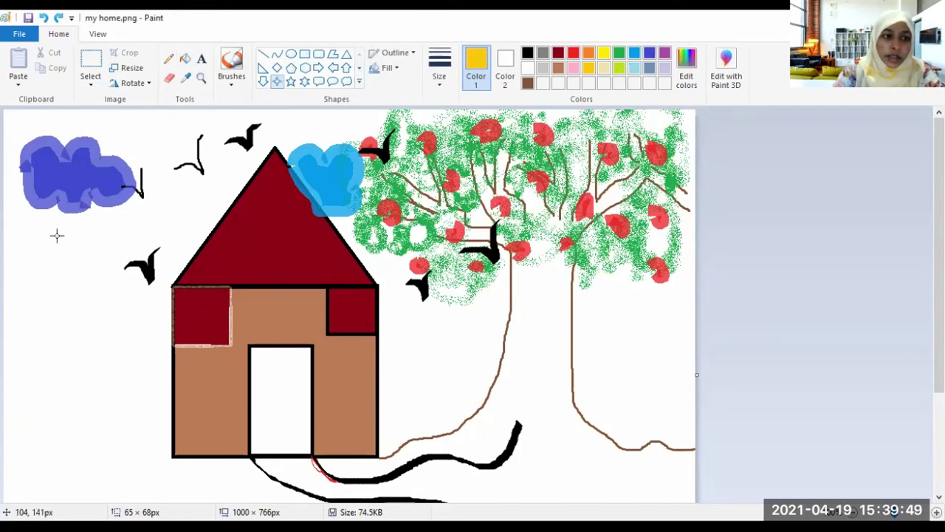
{"action": "left_click_drag", "start_coordinate": [50, 240], "coordinate": [142, 328]}
{"action": "left_click_drag", "start_coordinate": [171, 205], "coordinate": [194, 218]}
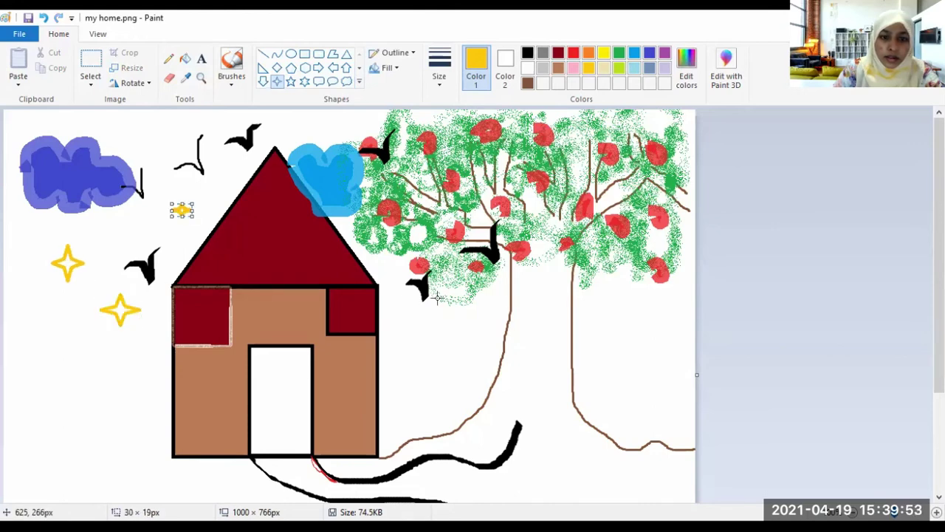
{"action": "left_click_drag", "start_coordinate": [454, 307], "coordinate": [483, 336]}
{"action": "left_click_drag", "start_coordinate": [644, 303], "coordinate": [663, 310]}
{"action": "left_click_drag", "start_coordinate": [622, 364], "coordinate": [656, 402]}
{"action": "left_click_drag", "start_coordinate": [578, 305], "coordinate": [603, 328]}
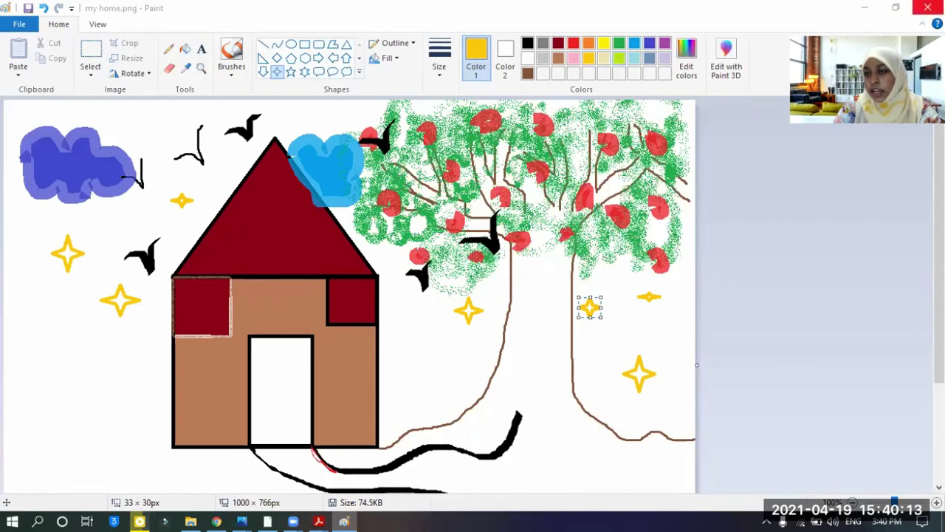
- Close Paint and save the changes to E:\my home.png
{"action": "left_click", "coordinate": [928, 7]}
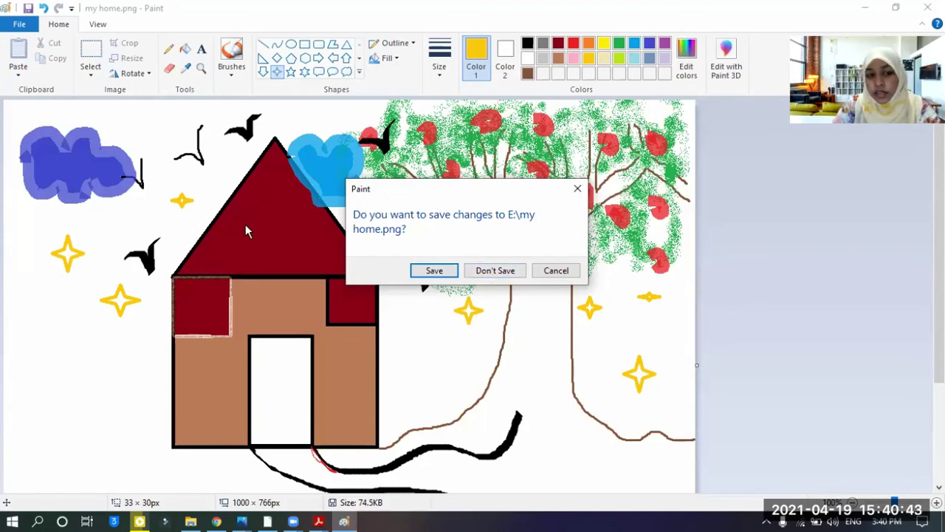
{"action": "left_click", "coordinate": [433, 271]}
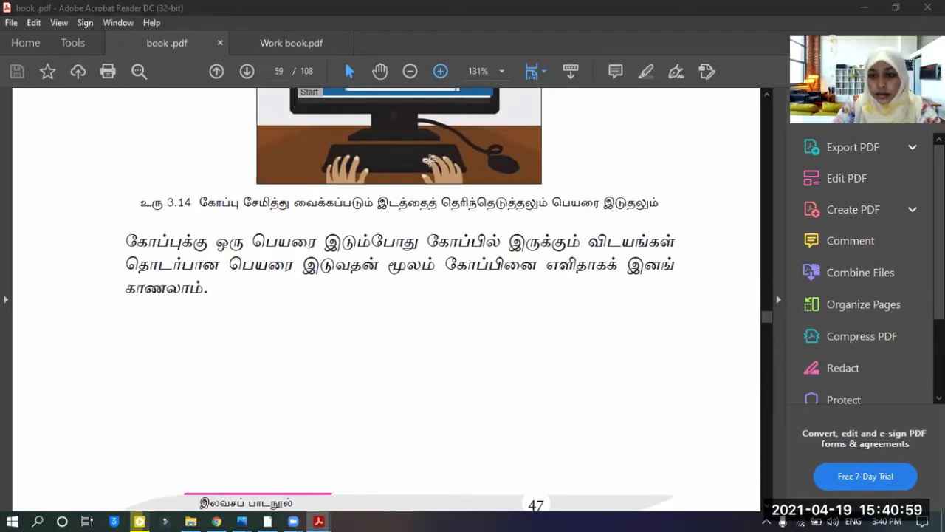
- Switch to File Explorer, refresh the New Volume (E:) drive, and open the updated my home.png
{"action": "key", "text": "alt+Tab"}
{"action": "right_click", "coordinate": [478, 418]}
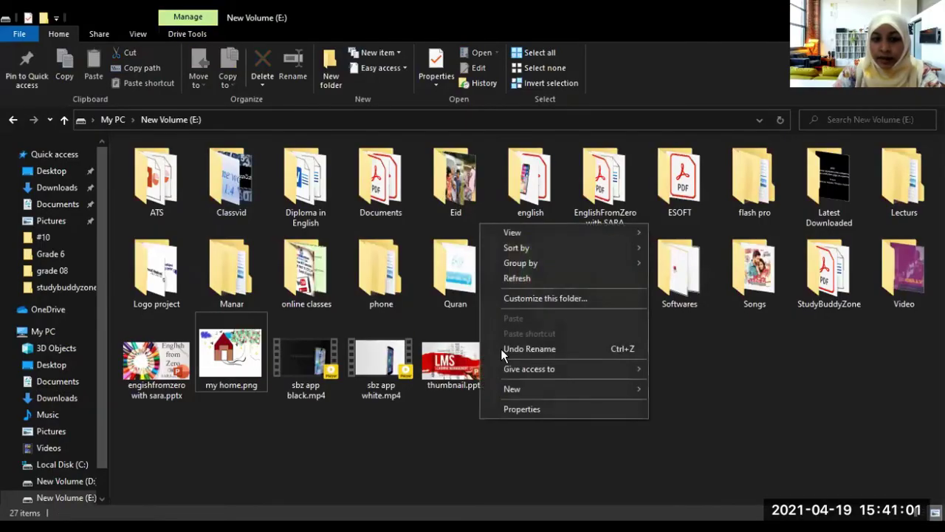
{"action": "left_click", "coordinate": [529, 279]}
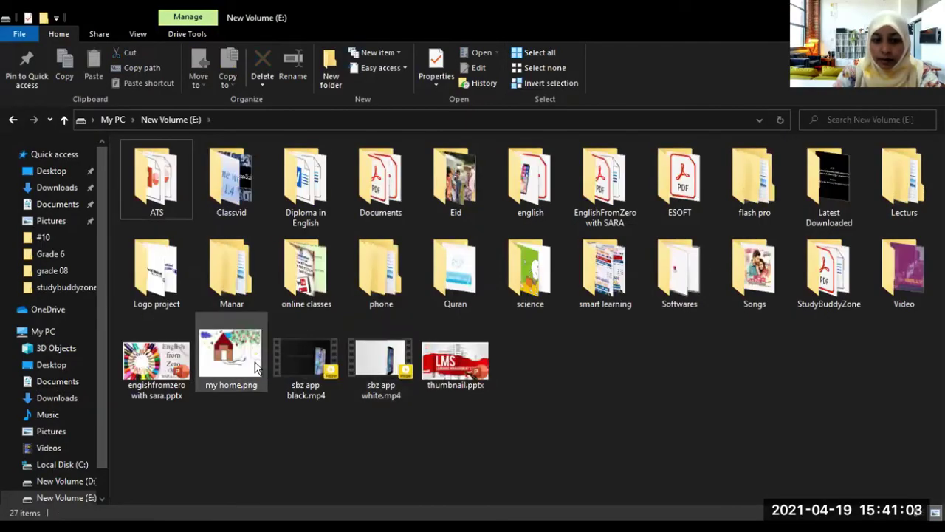
{"action": "left_click", "coordinate": [256, 368]}
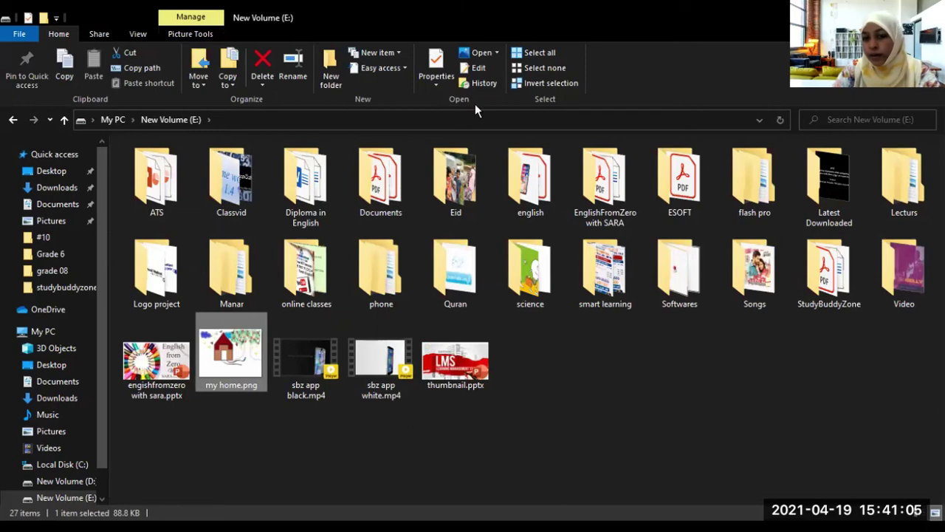
{"action": "key", "text": "Return"}
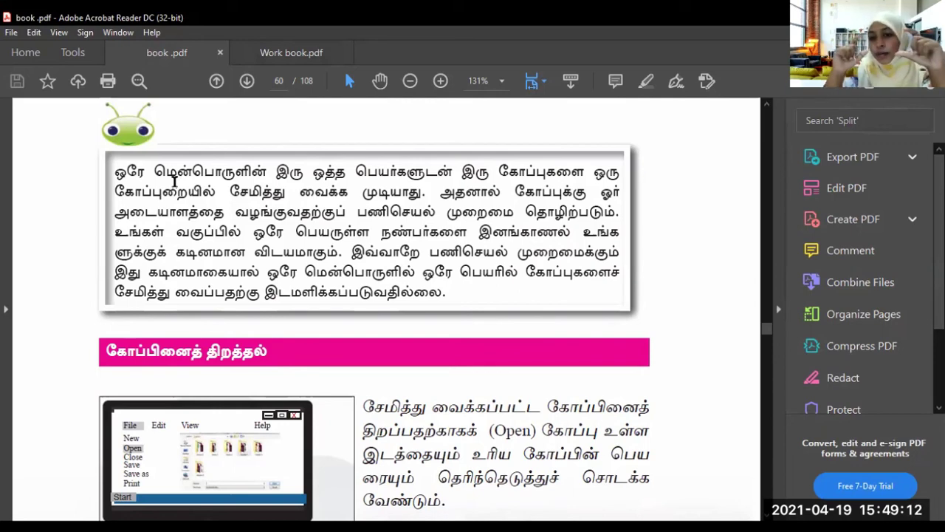
- Examine the textbook's note on storing files with the same name and its section on opening a saved file
{"action": "left_click", "coordinate": [174, 180]}
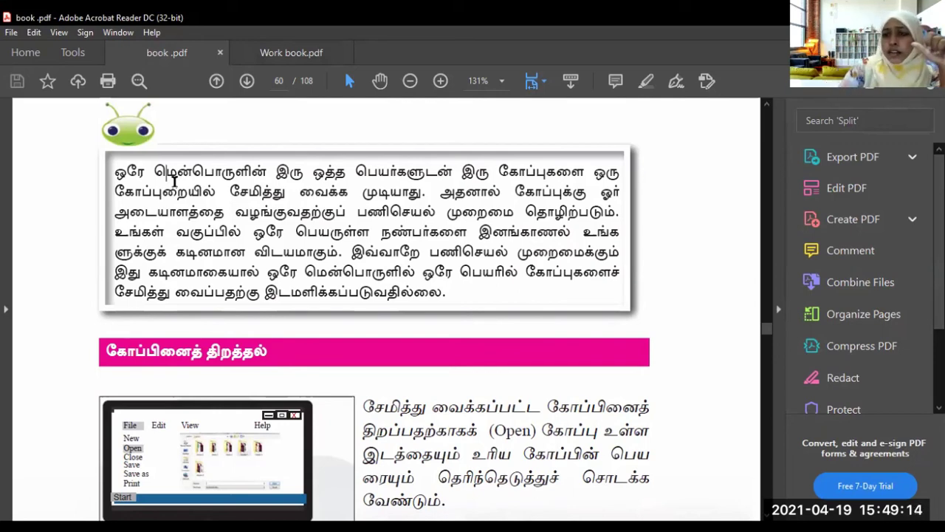
{"action": "scroll", "coordinate": [174, 180], "scroll_direction": "down", "scroll_amount": 3}
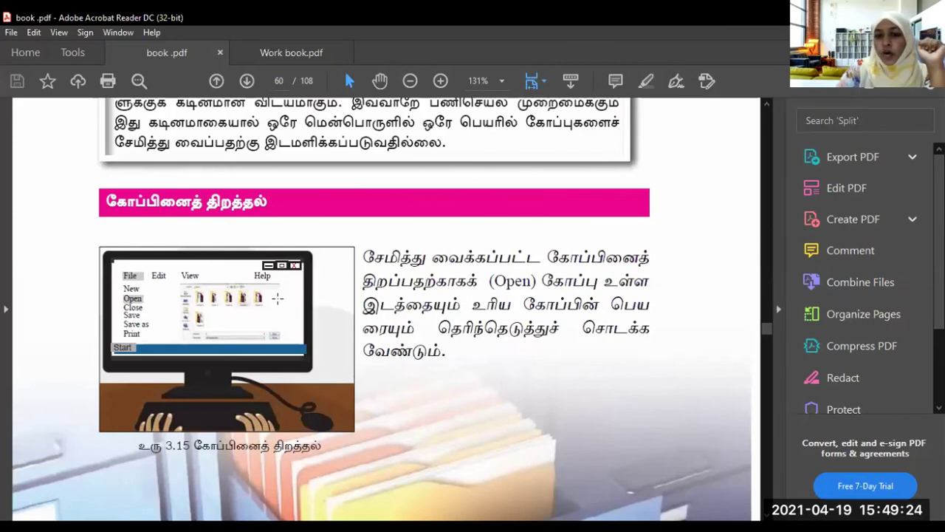
- Go to the textbook's section on editing a saved file, on PDF page 61, and examine figure 3.16
{"action": "scroll", "coordinate": [278, 297], "scroll_direction": "down", "scroll_amount": 5}
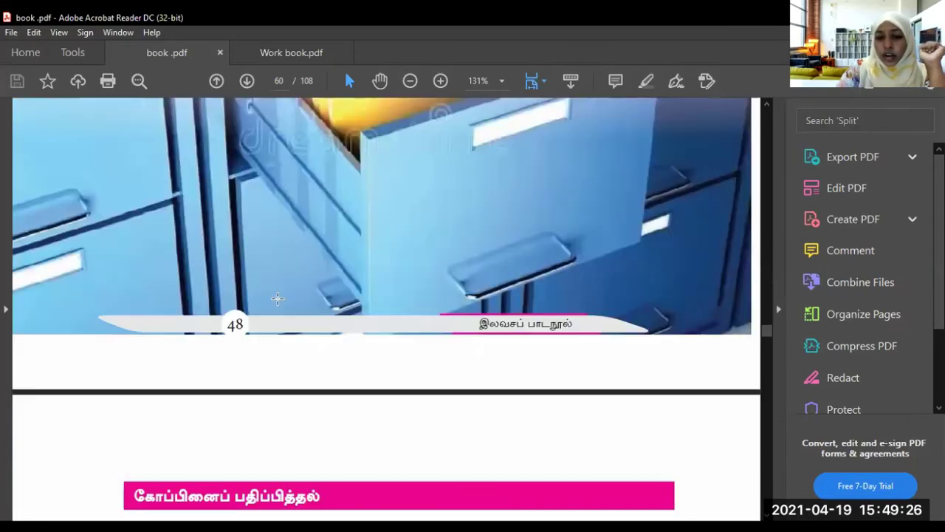
{"action": "scroll", "coordinate": [278, 298], "scroll_direction": "down", "scroll_amount": 5}
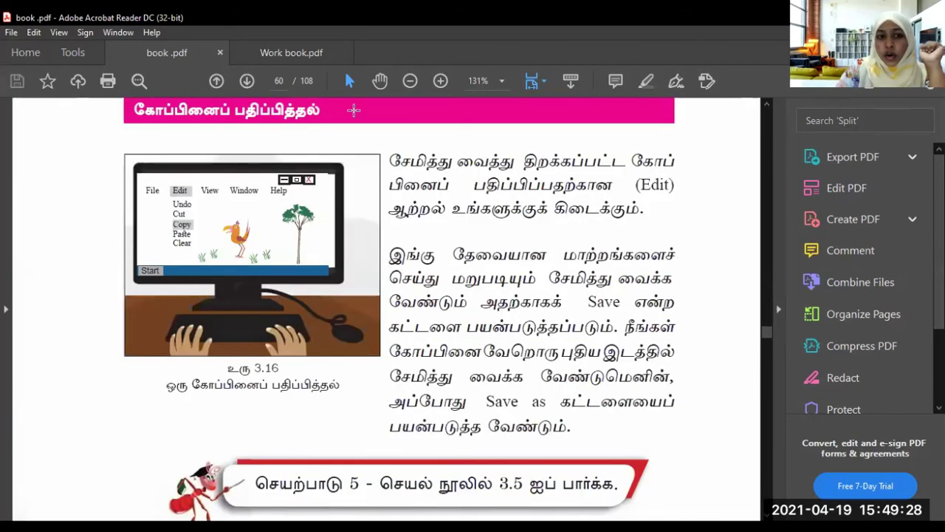
{"action": "scroll", "coordinate": [319, 168], "scroll_direction": "up", "scroll_amount": 1}
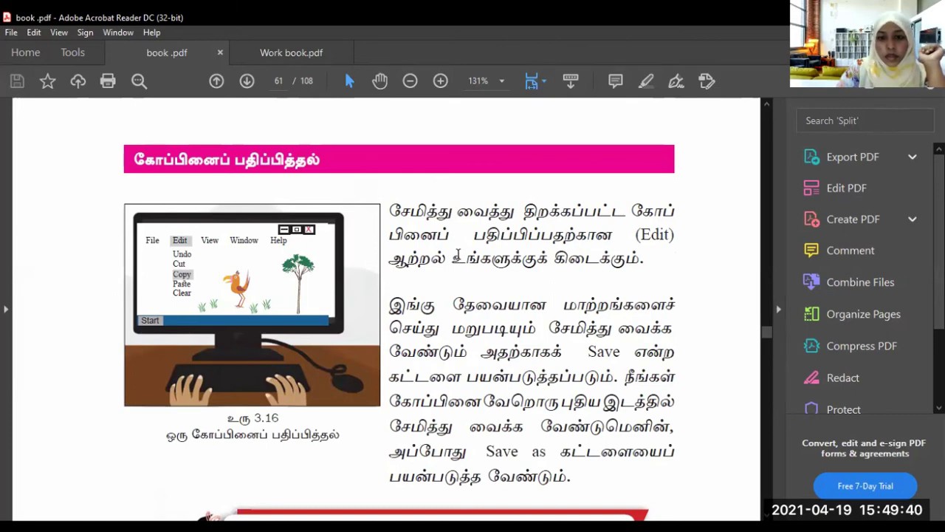
- Switch to File Explorer and open my home.png from the New Volume (E:) drive with Paint
{"action": "key", "text": "alt+Tab"}
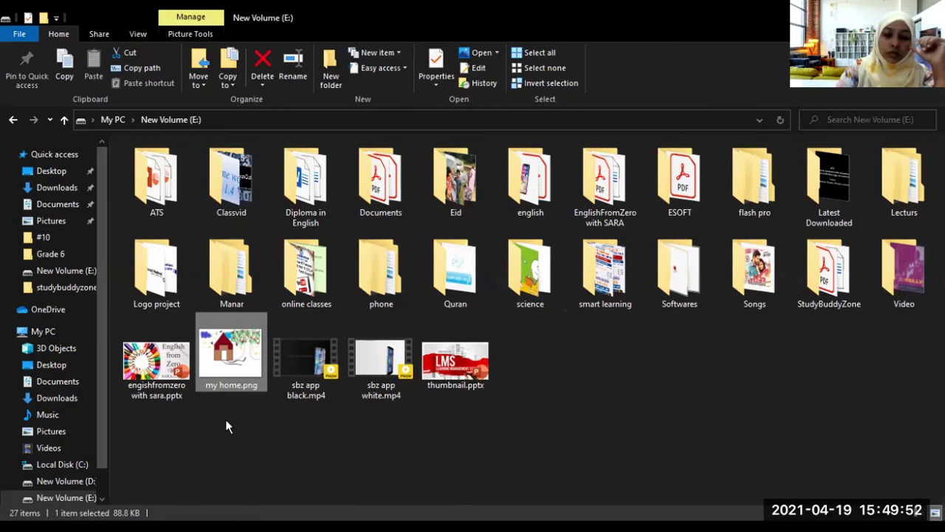
{"action": "key", "text": "shift+F10"}
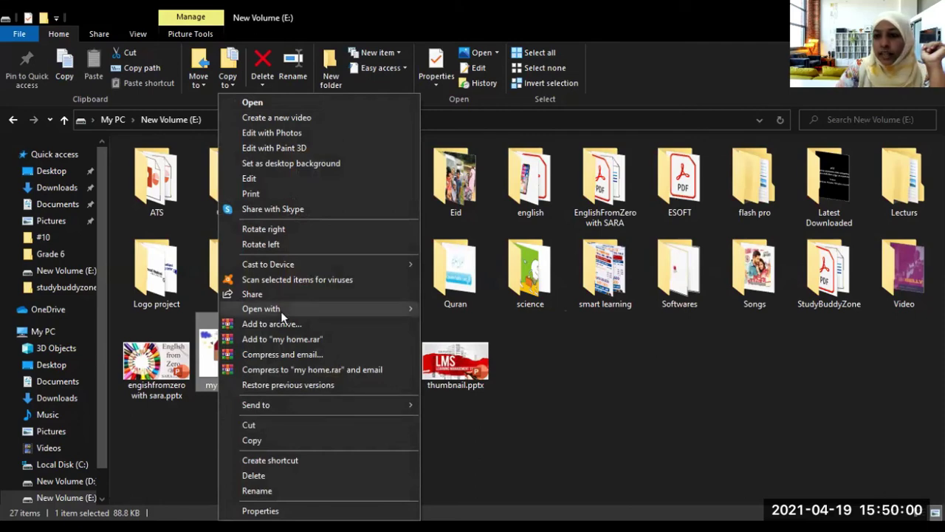
{"action": "left_click", "coordinate": [410, 307]}
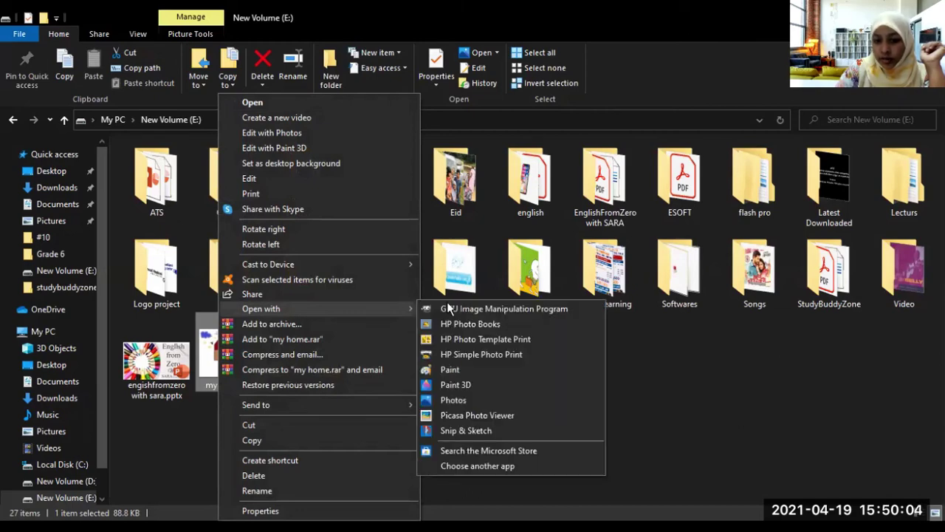
{"action": "left_click", "coordinate": [452, 369]}
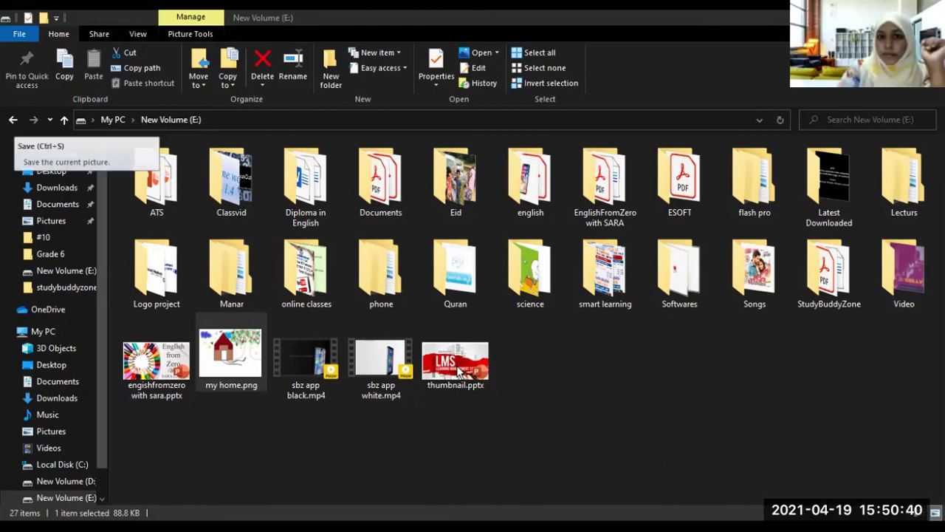
- Draw black five-point stars around the house and tree in Paint, including one about 35 × 40 px and one about 26 × 43 px
{"action": "key", "text": "alt+Tab"}
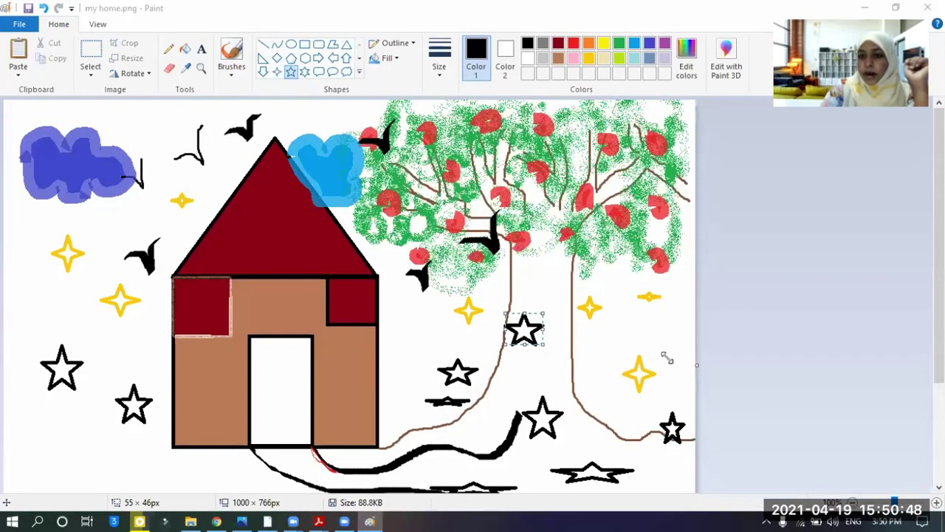
{"action": "left_click_drag", "start_coordinate": [667, 358], "coordinate": [642, 331]}
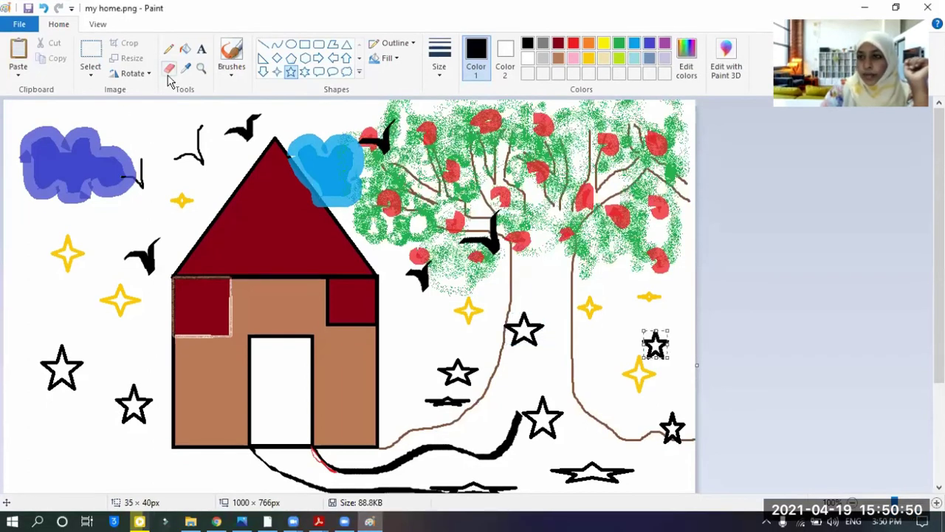
{"action": "left_click", "coordinate": [7, 247]}
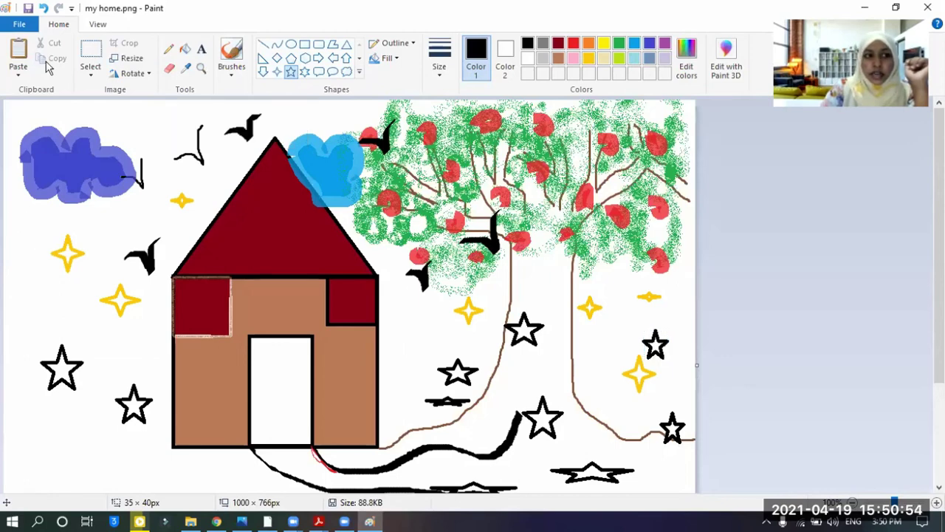
- Save the edited my home.png under the same name and view the updated picture in Photos
{"action": "left_click", "coordinate": [18, 26]}
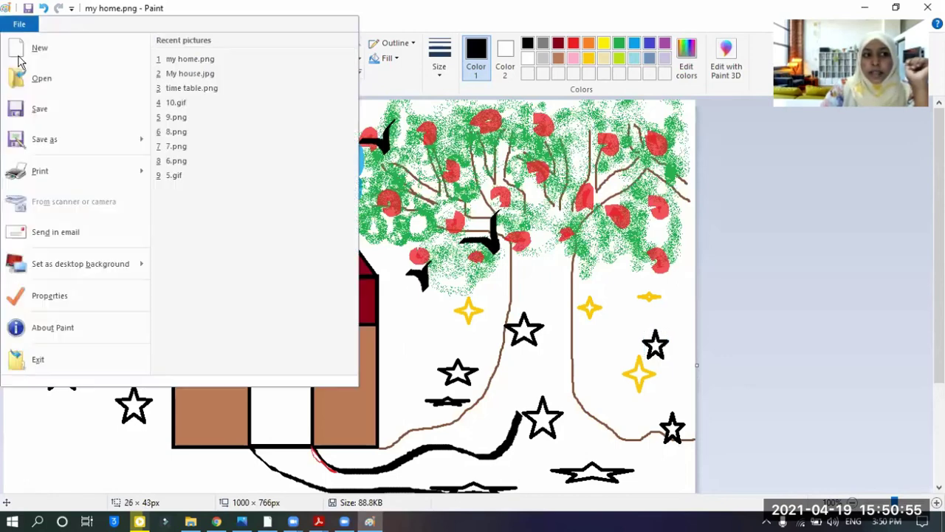
{"action": "left_click", "coordinate": [54, 108]}
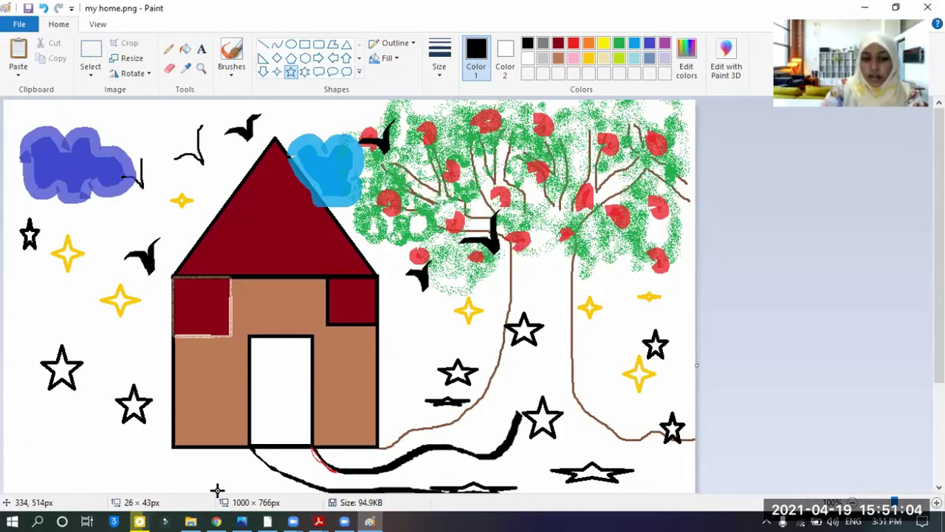
{"action": "key", "text": "alt+Tab"}
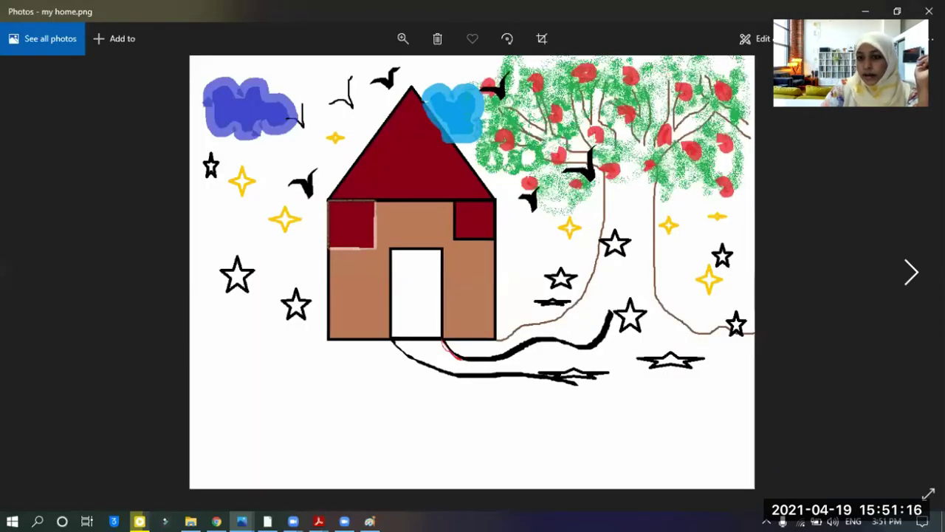
{"action": "left_click", "coordinate": [864, 11]}
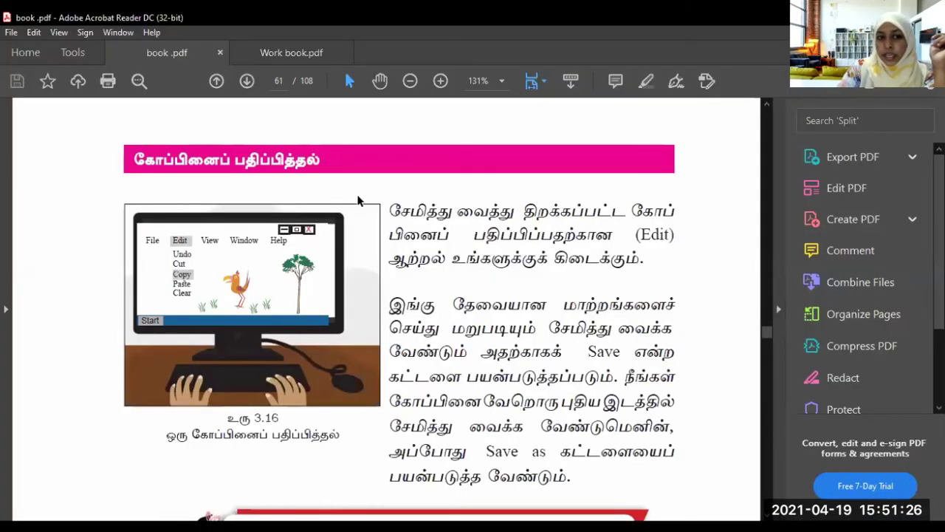
- Examine the textbook's explanation of Save and Save as, the activity 5 reference to workbook section 3.5, and the start of the summary
{"action": "scroll", "coordinate": [358, 200], "scroll_direction": "down", "scroll_amount": 1}
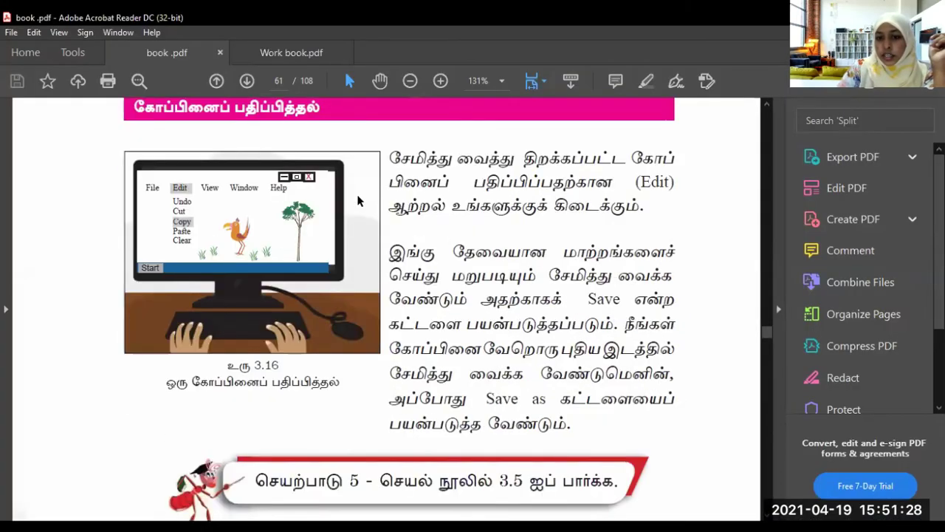
{"action": "scroll", "coordinate": [402, 192], "scroll_direction": "down", "scroll_amount": 1}
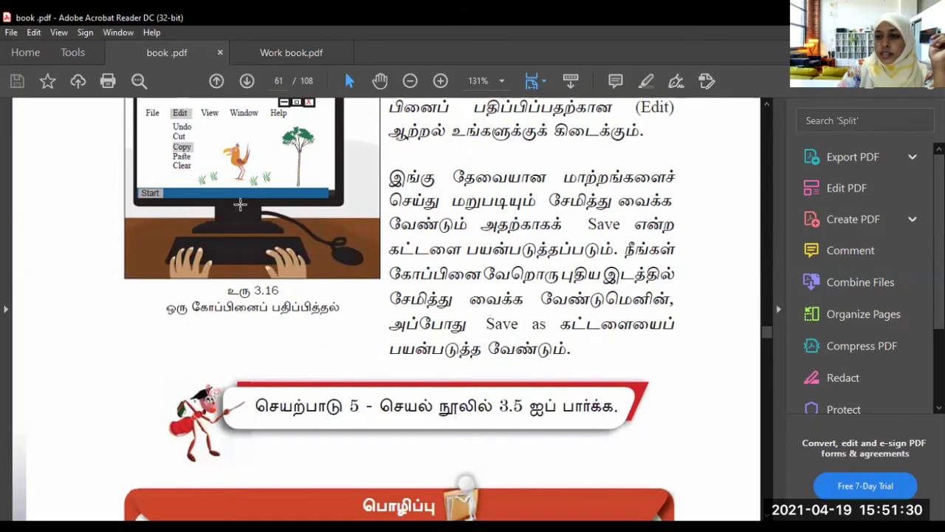
{"action": "scroll", "coordinate": [404, 367], "scroll_direction": "down", "scroll_amount": 2}
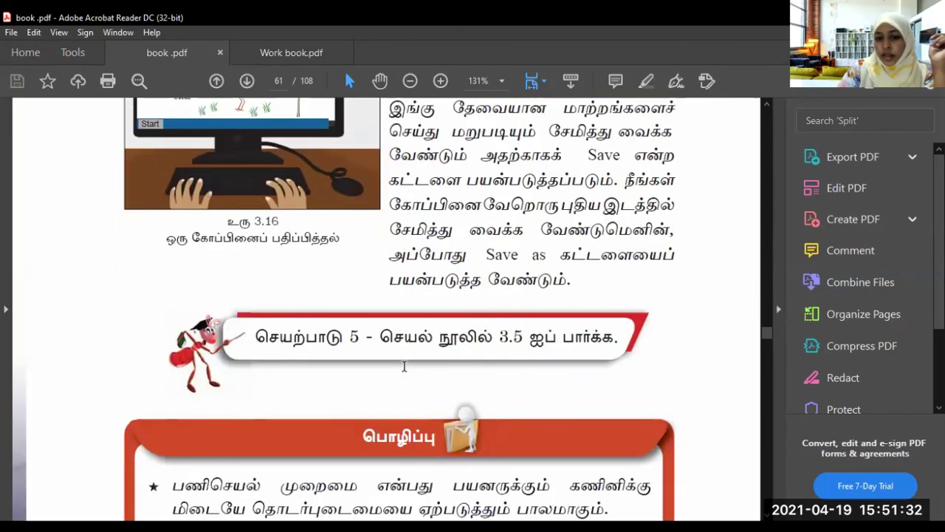
{"action": "scroll", "coordinate": [404, 367], "scroll_direction": "down", "scroll_amount": 7}
{"action": "scroll", "coordinate": [404, 367], "scroll_direction": "up", "scroll_amount": 5}
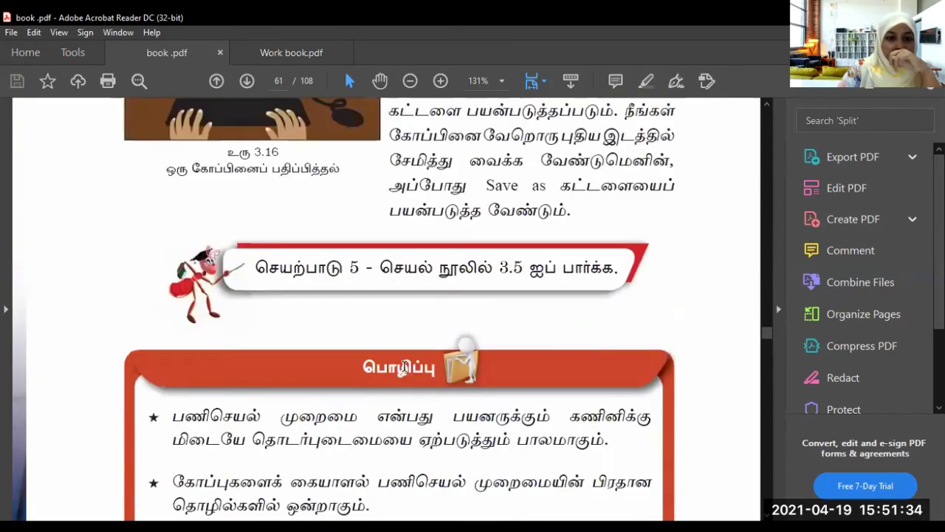
{"action": "scroll", "coordinate": [538, 344], "scroll_direction": "up", "scroll_amount": 2}
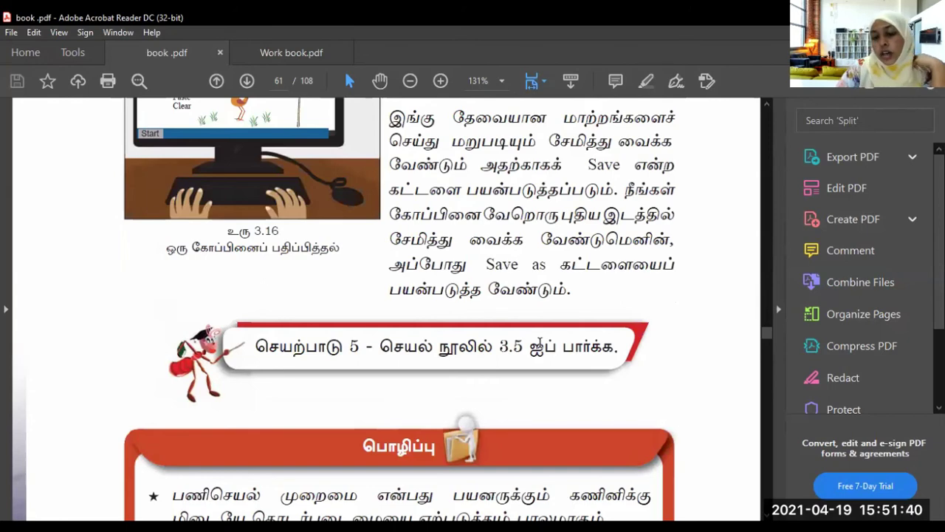
{"action": "scroll", "coordinate": [540, 340], "scroll_direction": "up", "scroll_amount": 1}
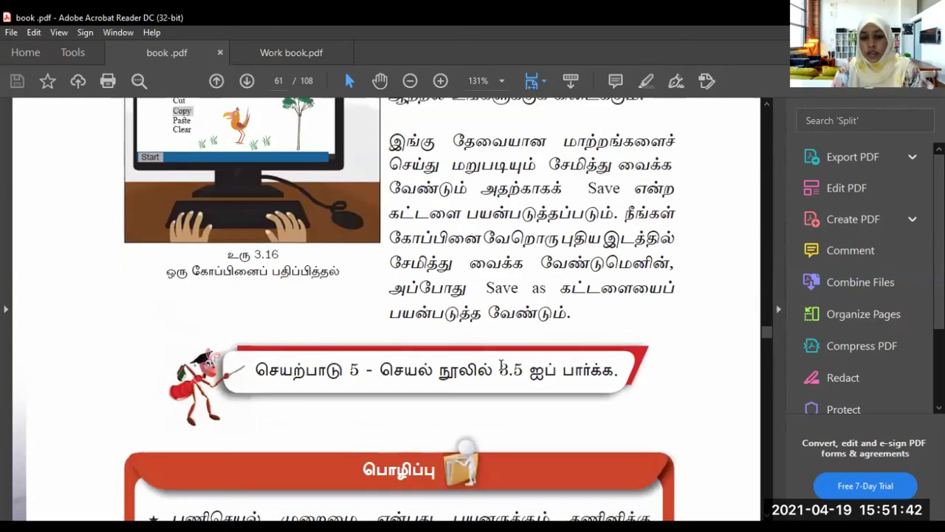